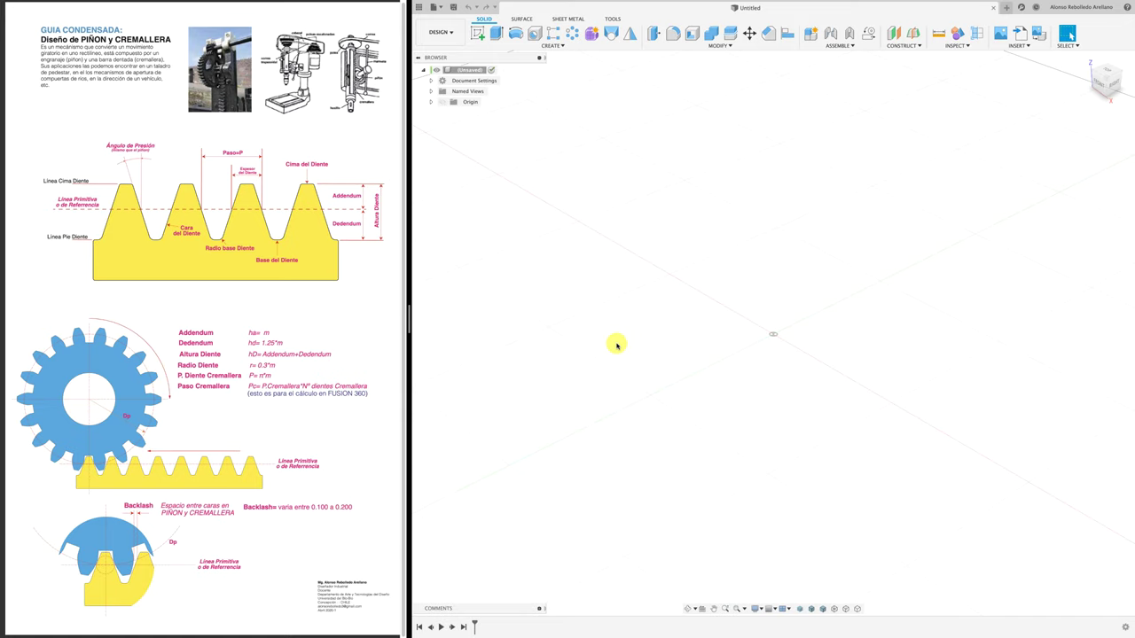
# - Run the SpurGear script from the Scripts and Add-Ins manager
pyautogui.click(615, 18)
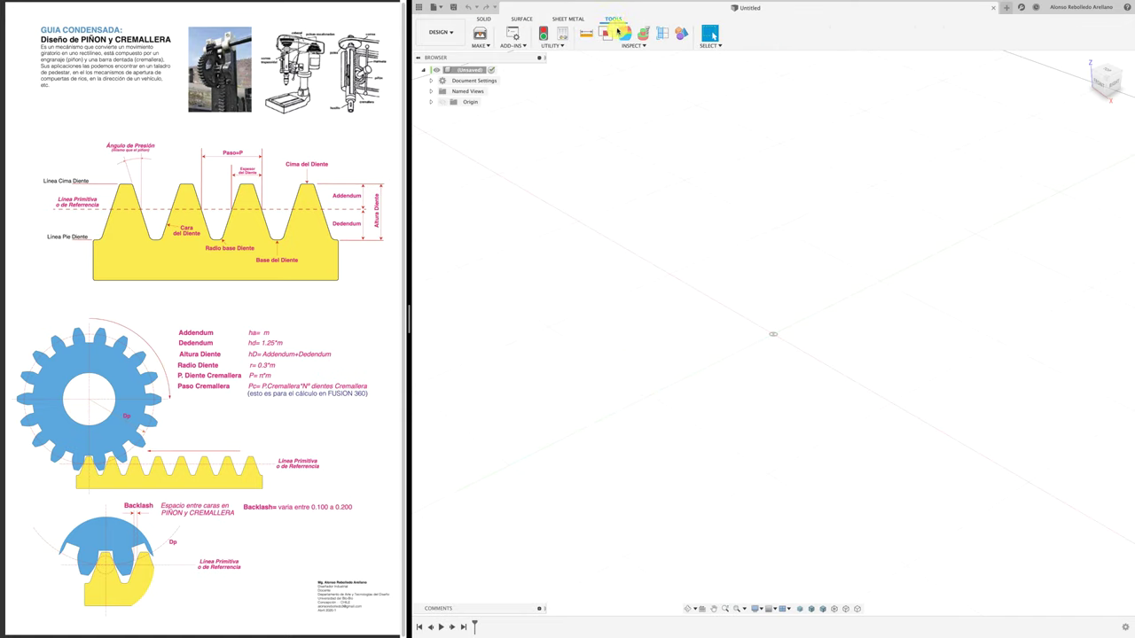
pyautogui.click(528, 45)
pyautogui.click(520, 55)
pyautogui.moveTo(749, 177); pyautogui.dragTo(753, 216)
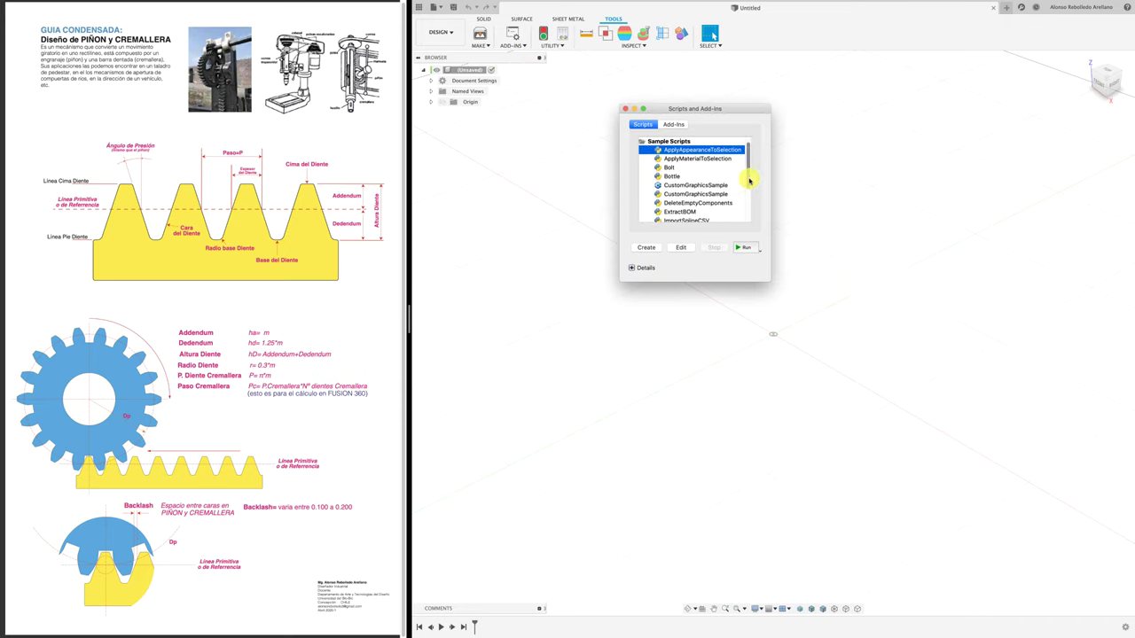
pyautogui.click(677, 200)
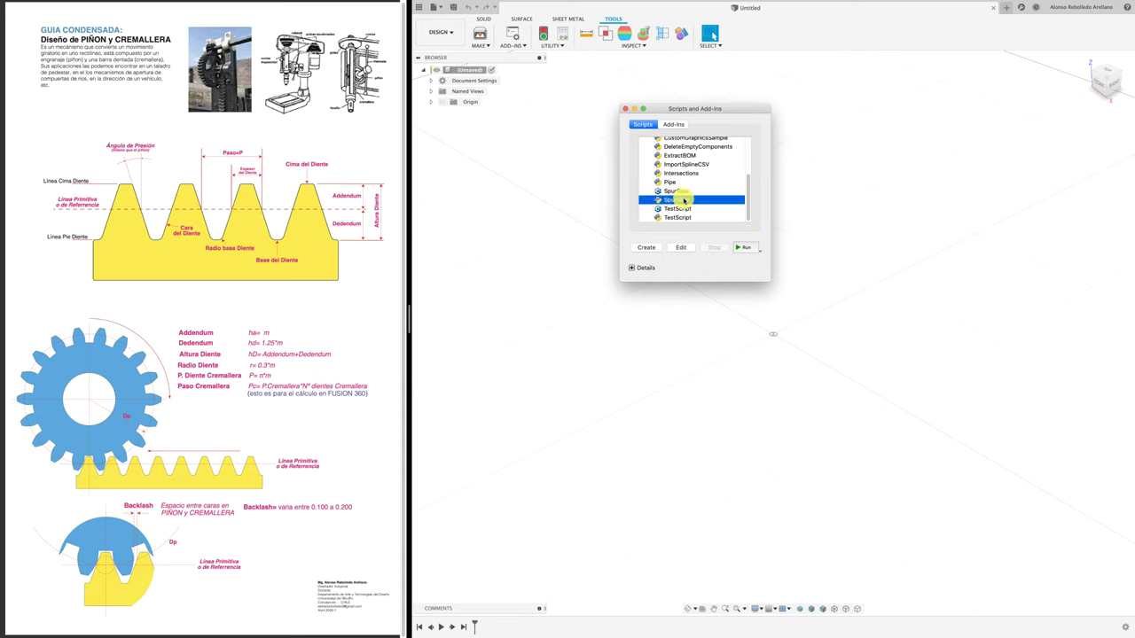
pyautogui.click(744, 247)
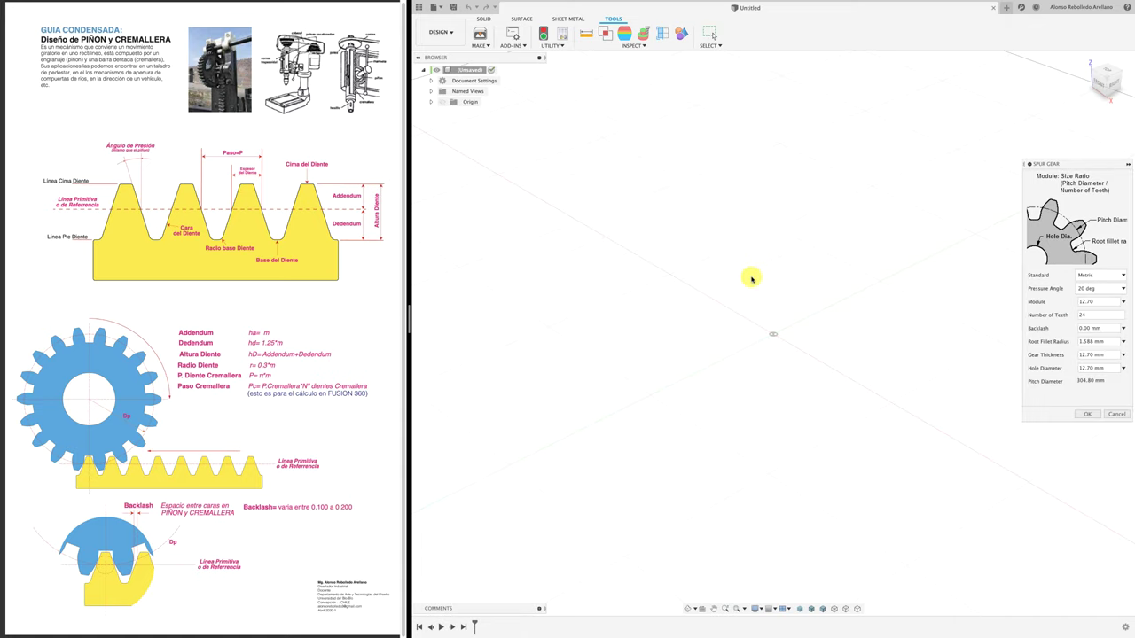
# - In the Spur Gear dialog, keep a 20 deg pressure angle and set module 2 and 10 teeth
pyautogui.moveTo(1083, 171); pyautogui.dragTo(881, 85)
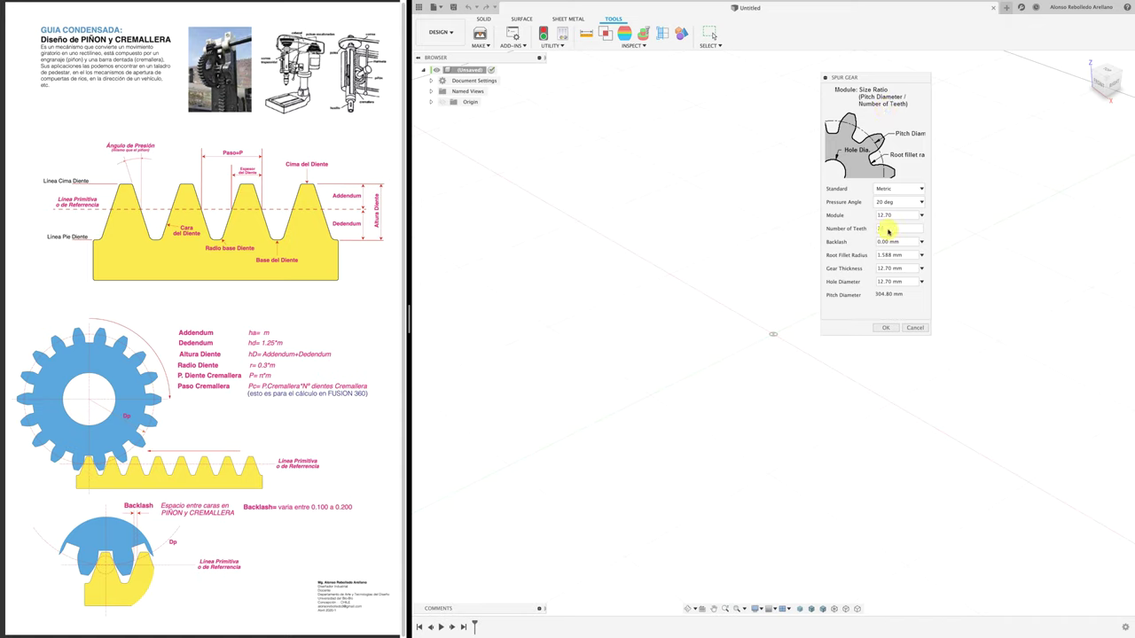
pyautogui.click(898, 203)
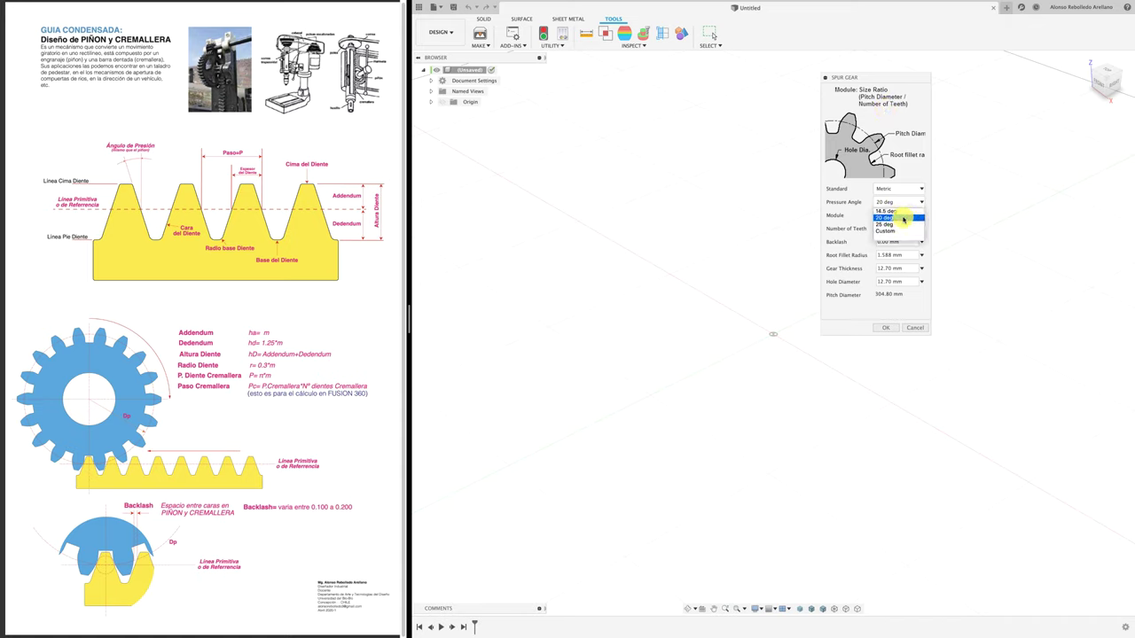
pyautogui.click(895, 217)
pyautogui.write('2.70')
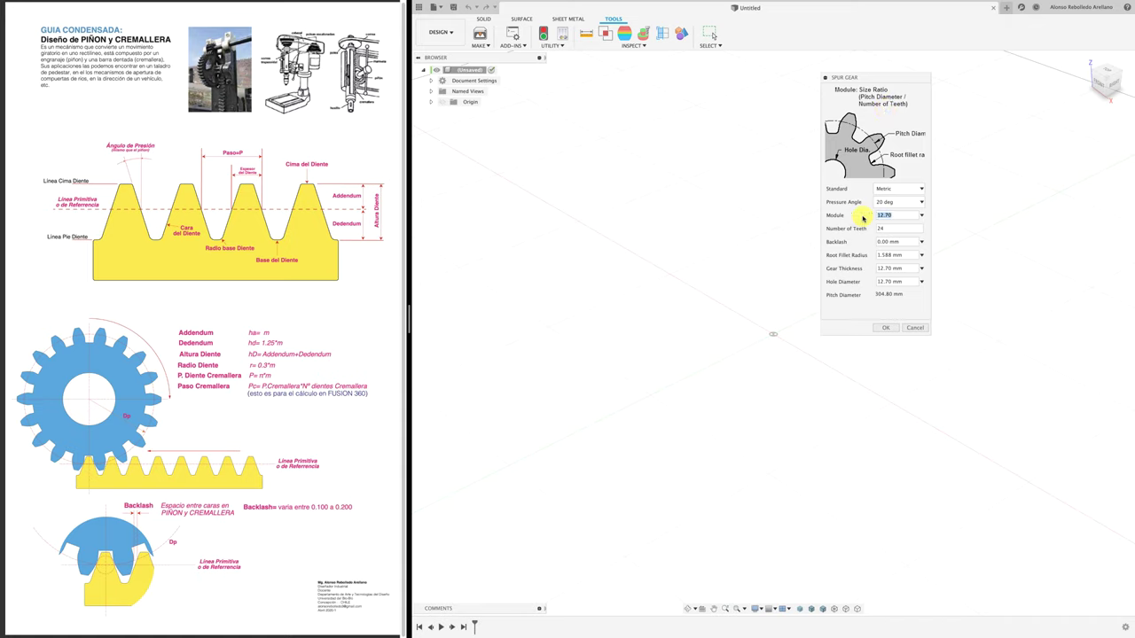
pyautogui.click(899, 229)
pyautogui.moveTo(899, 230); pyautogui.dragTo(850, 230)
pyautogui.write('10')
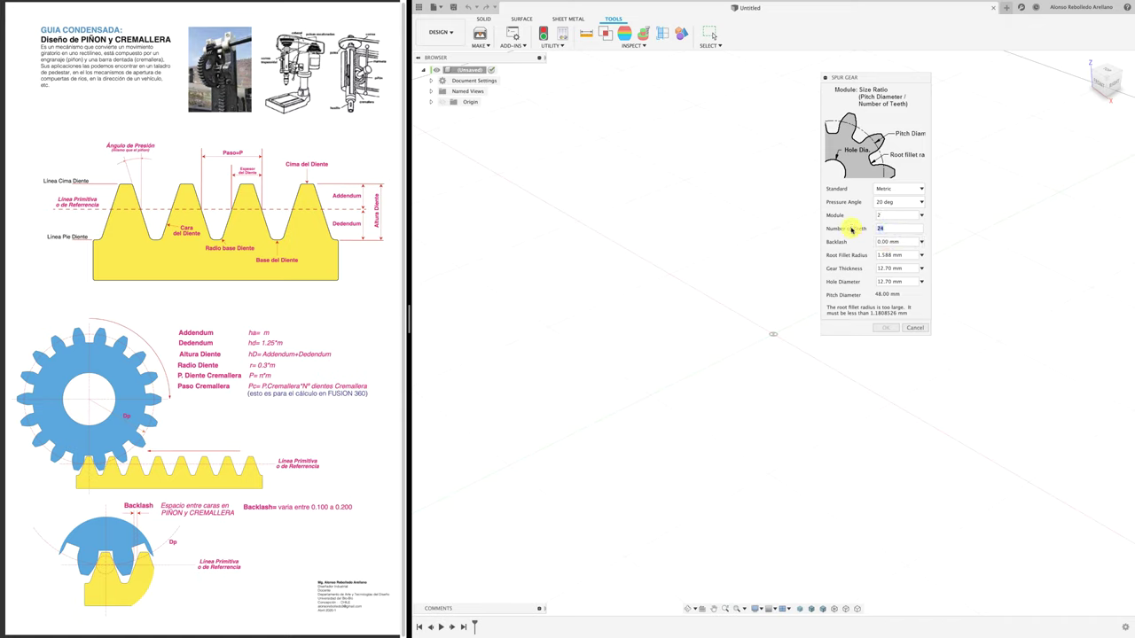
pyautogui.click(904, 243)
pyautogui.moveTo(904, 241); pyautogui.dragTo(869, 241)
# - Generate the gear with backlash 0.015, thickness 5 mm, hole diameter 4 mm and root fillet 1.1
pyautogui.write('0.015')
pyautogui.click(903, 271)
pyautogui.write('5')
pyautogui.click(891, 282)
pyautogui.press('BackSpace')
pyautogui.write('4')
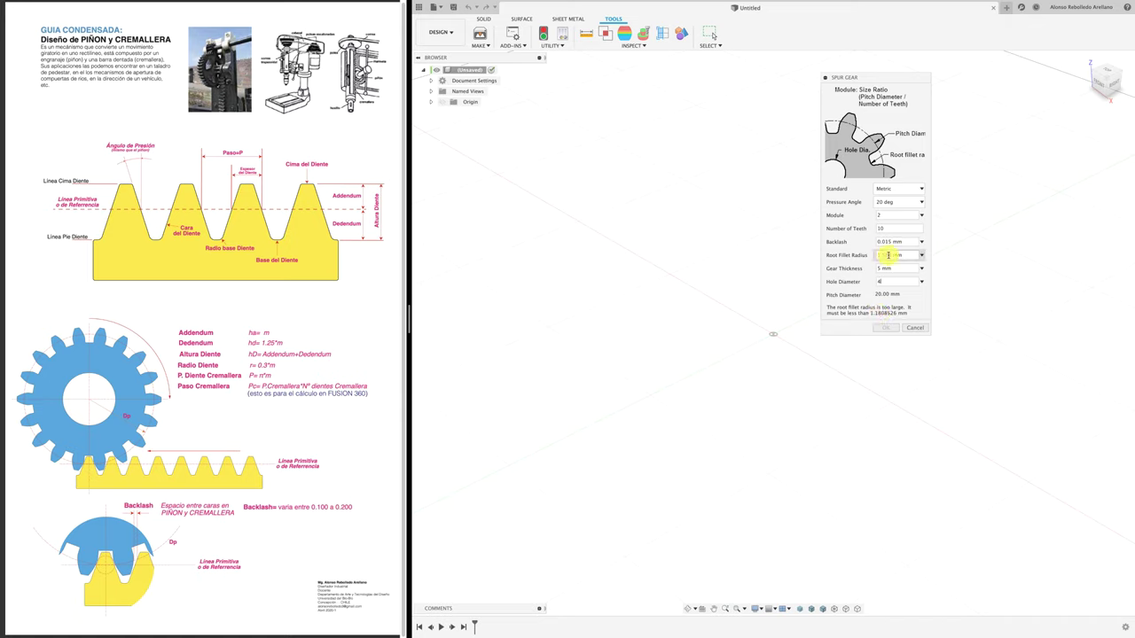
pyautogui.moveTo(901, 255); pyautogui.dragTo(862, 258)
pyautogui.write('1.1')
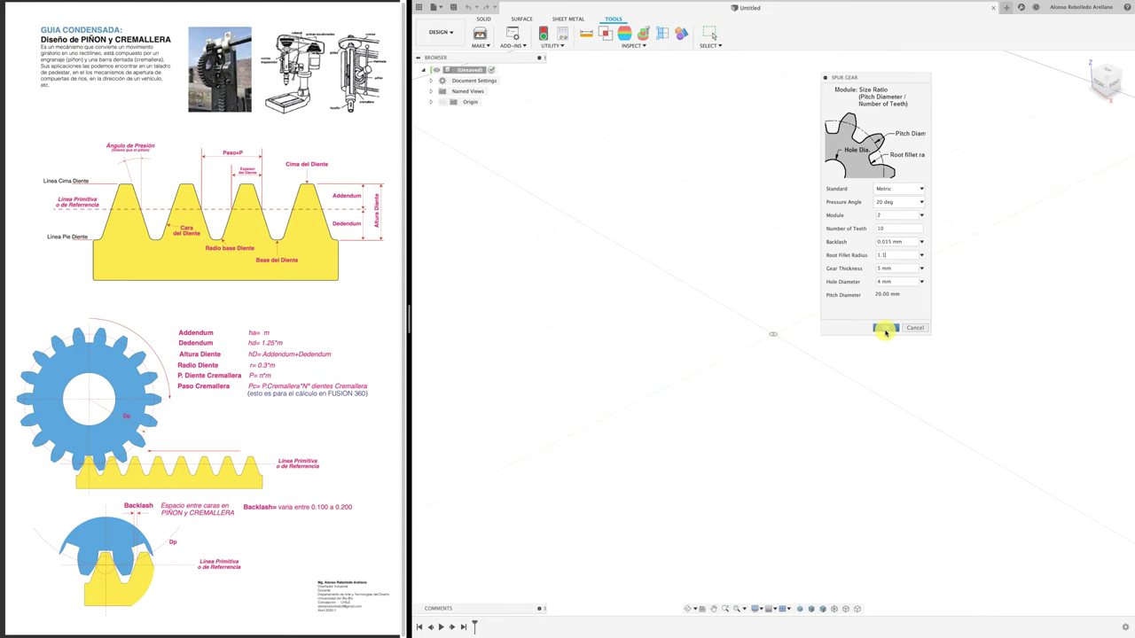
pyautogui.click(884, 329)
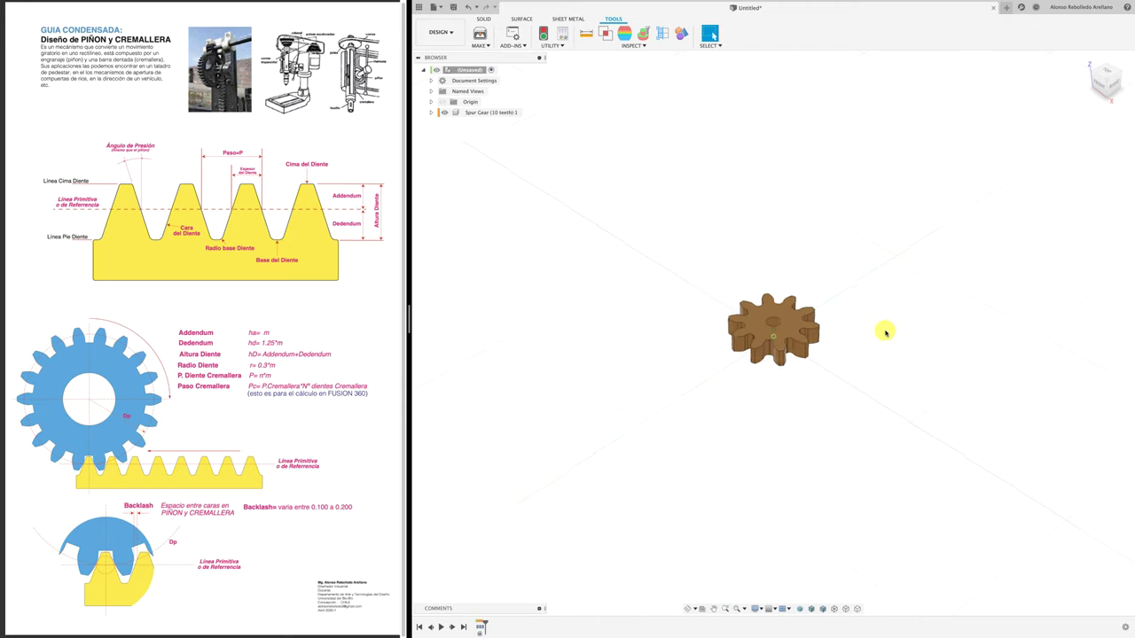
# - View the gear from the top and add a root-level component named CREMALLERA
pyautogui.click(1104, 78)
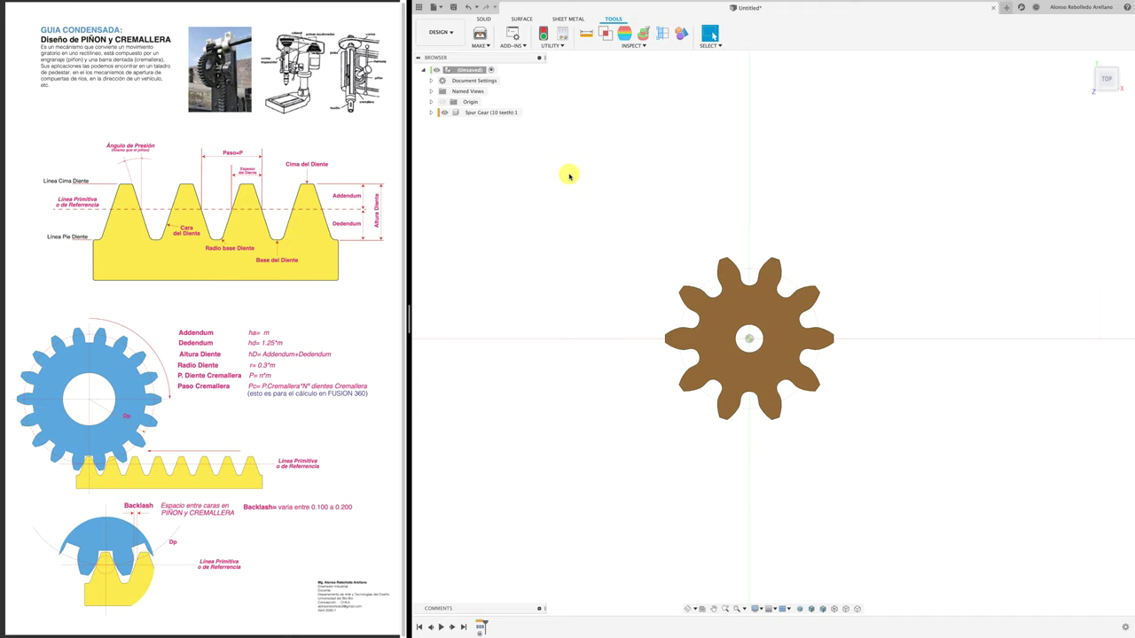
pyautogui.rightClick(470, 69)
pyautogui.click(494, 77)
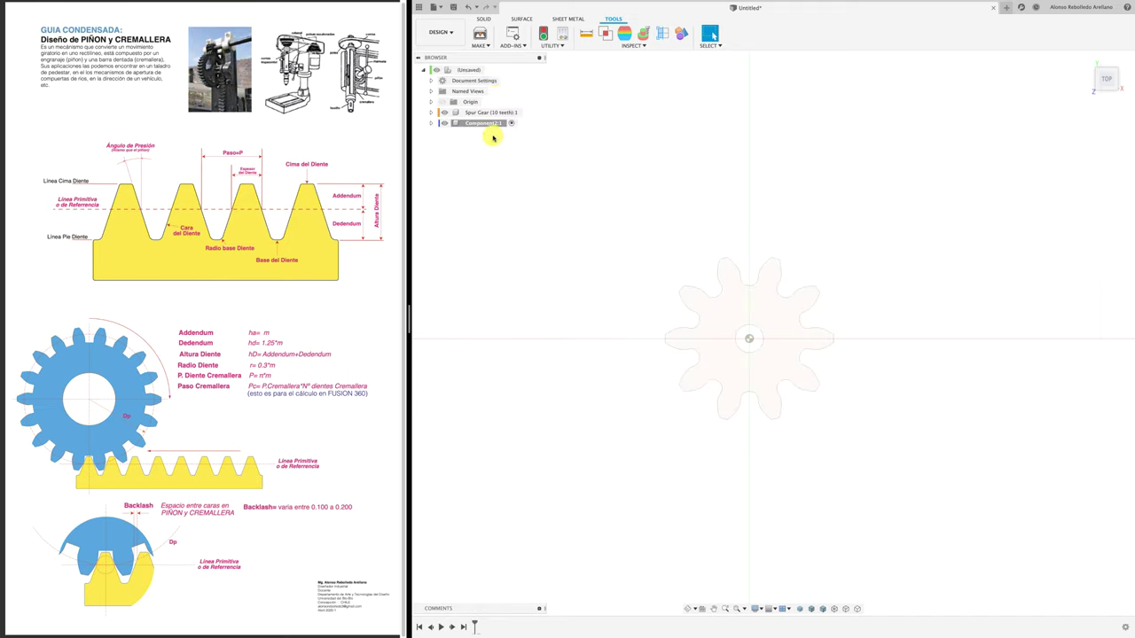
pyautogui.click(486, 124)
pyautogui.doubleClick(486, 124)
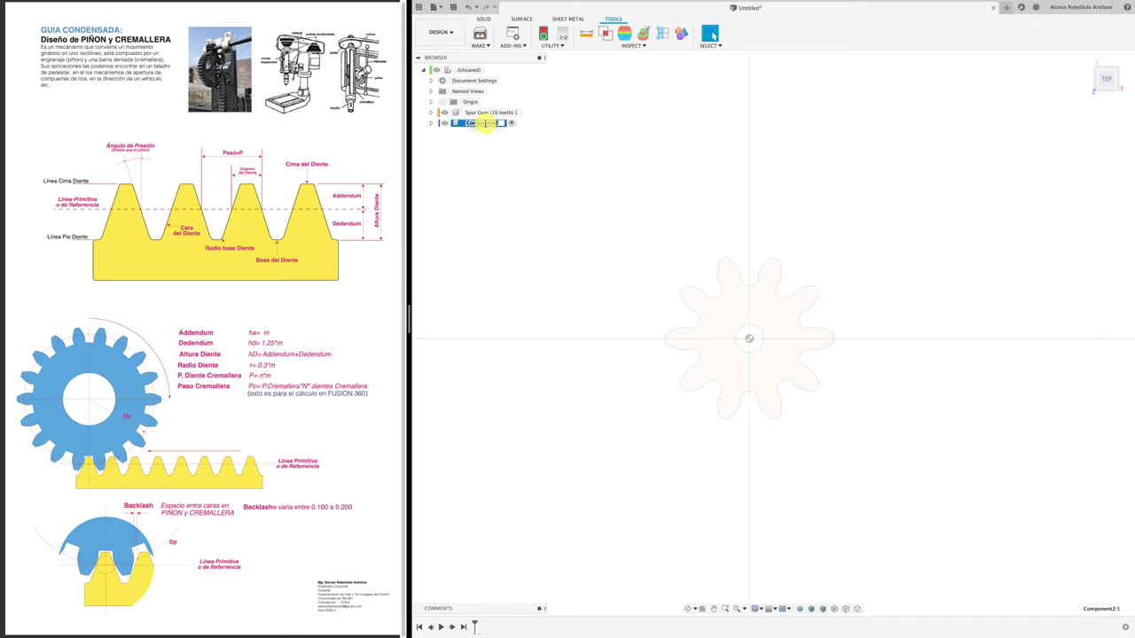
pyautogui.write('CREMALLERA')
pyautogui.press('Return')
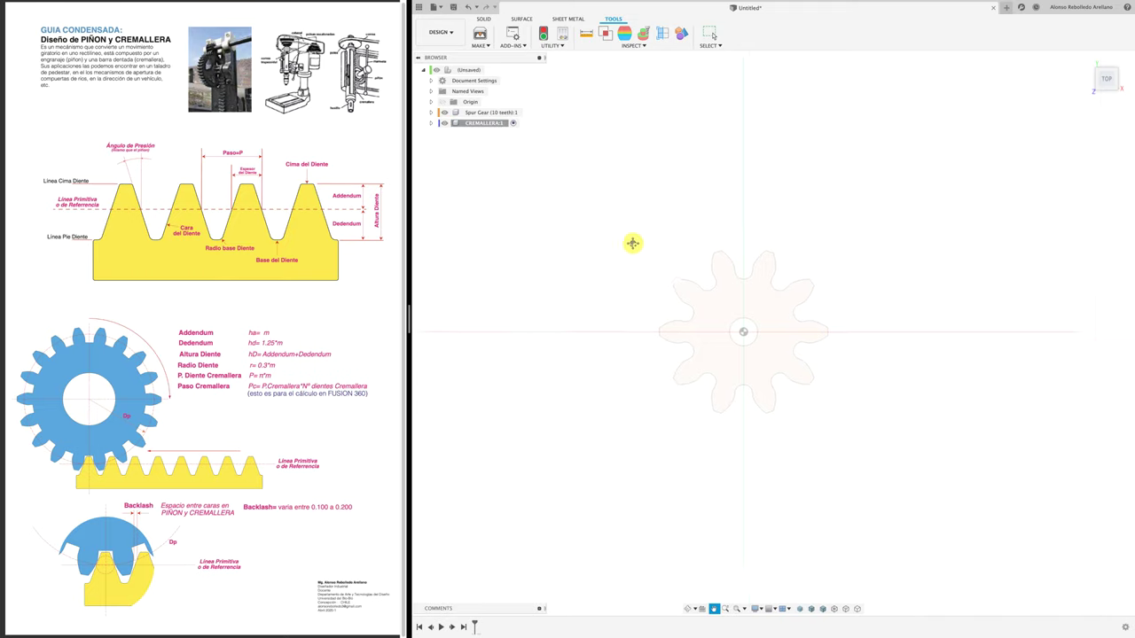
pyautogui.moveTo(630, 242); pyautogui.dragTo(557, 174, button='middle')
pyautogui.press('Return')
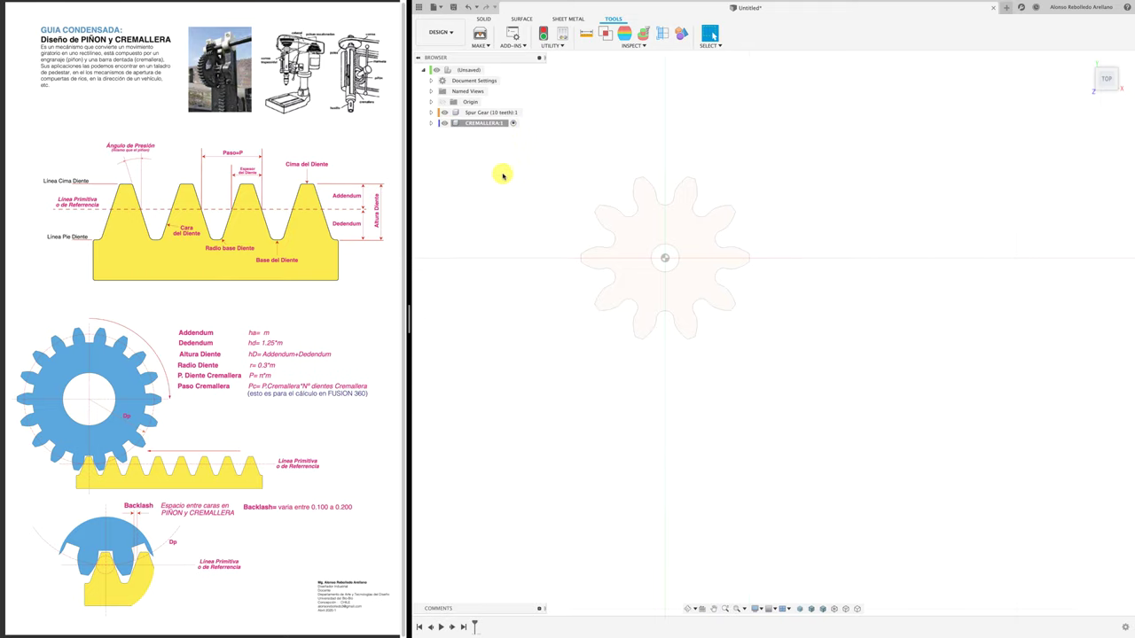
pyautogui.scroll(2, 518, 191)
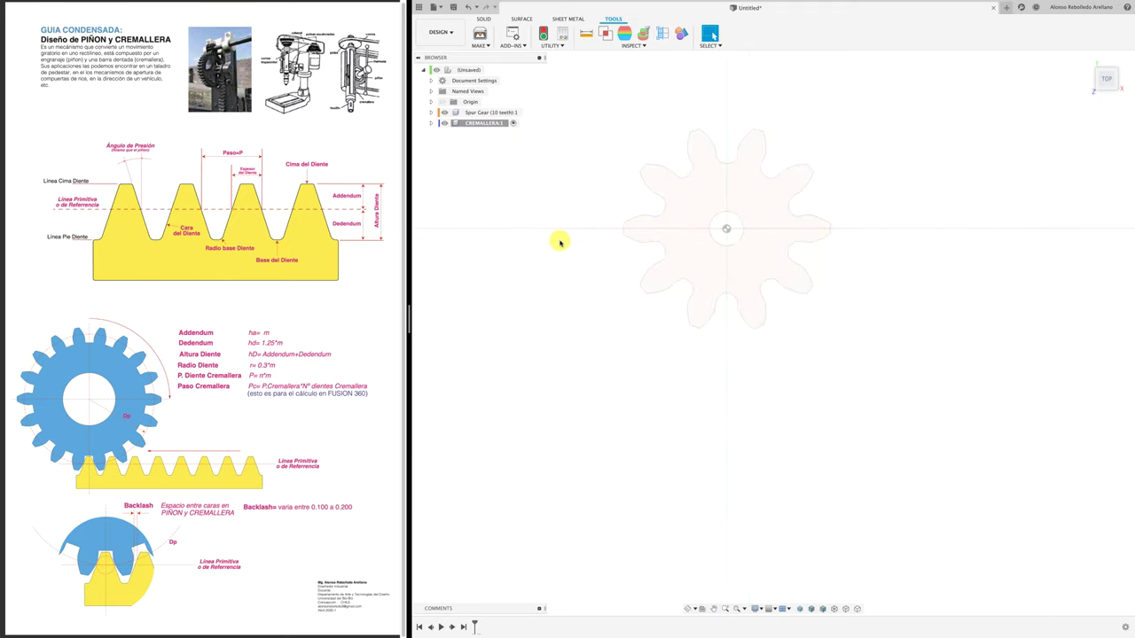
pyautogui.moveTo(543, 248); pyautogui.dragTo(522, 264, button='middle')
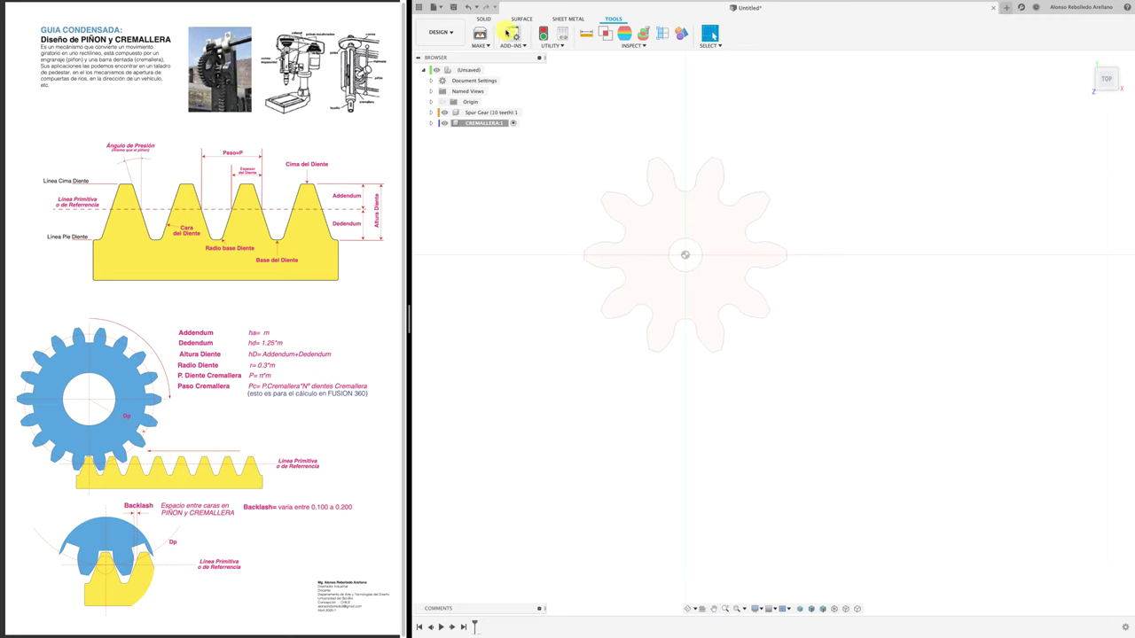
# - Start a sketch on the gear plane with a vertical construction line down from the gear centre
pyautogui.click(484, 19)
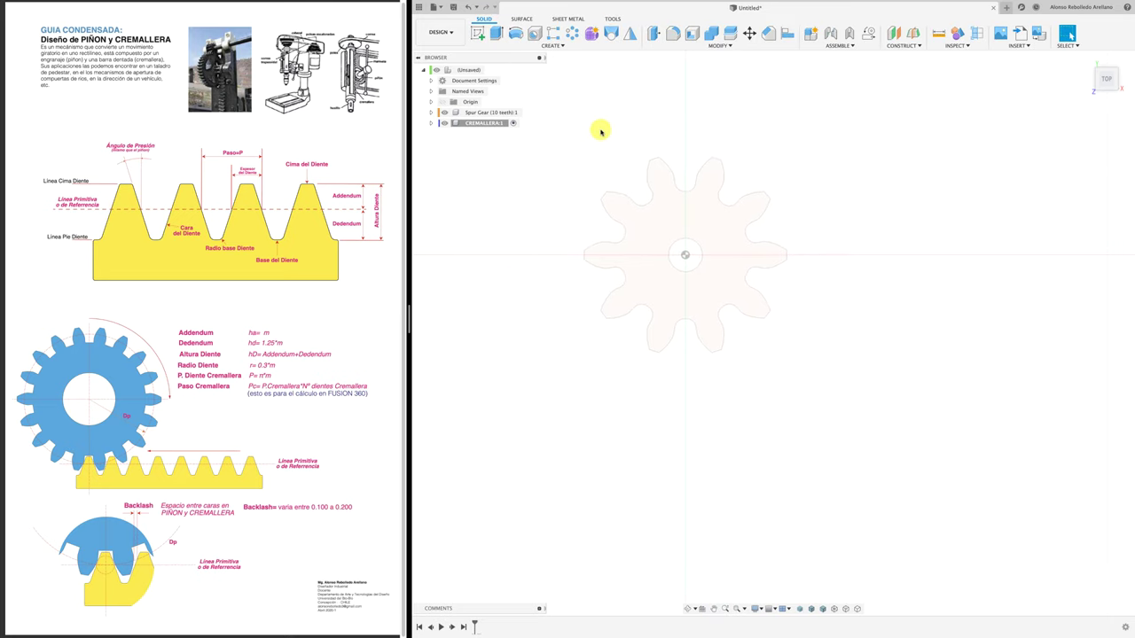
pyautogui.click(482, 35)
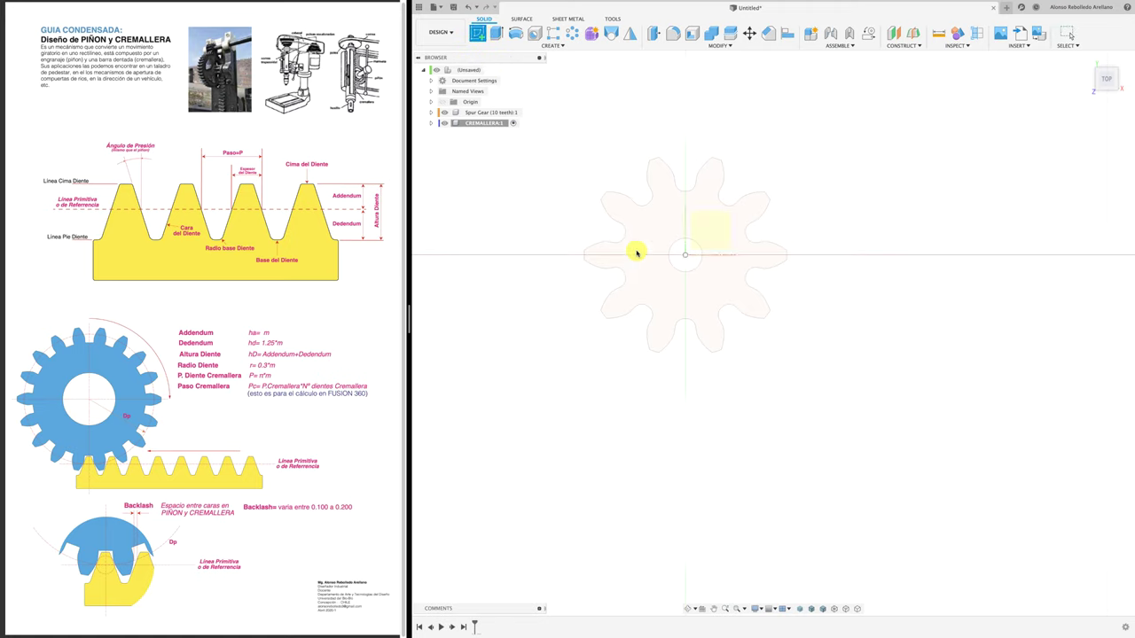
pyautogui.click(713, 238)
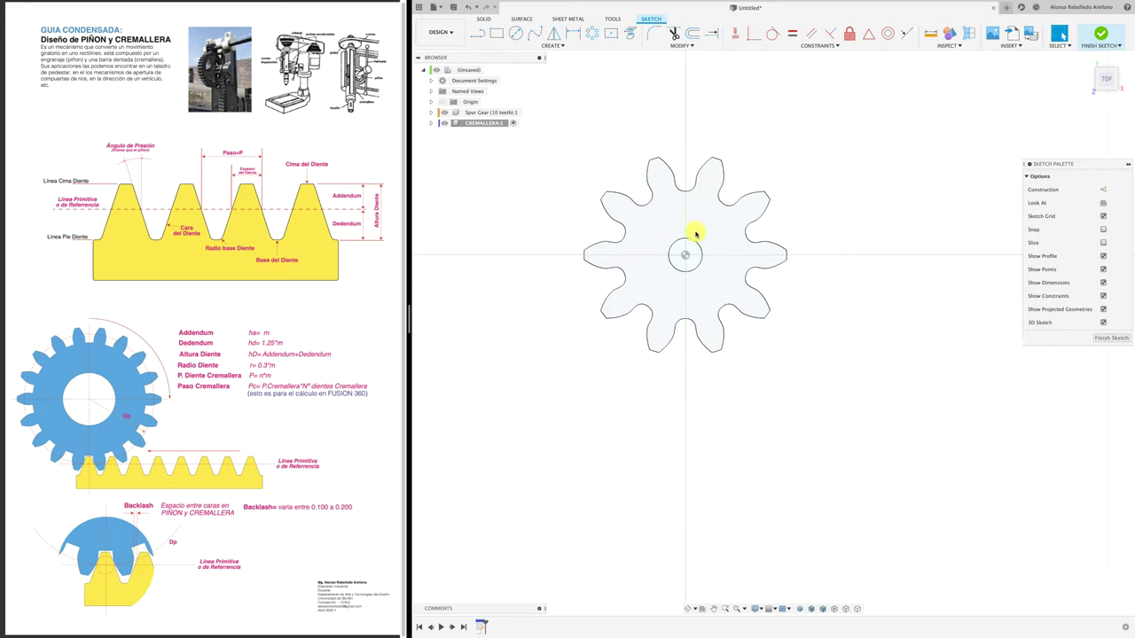
pyautogui.click(479, 34)
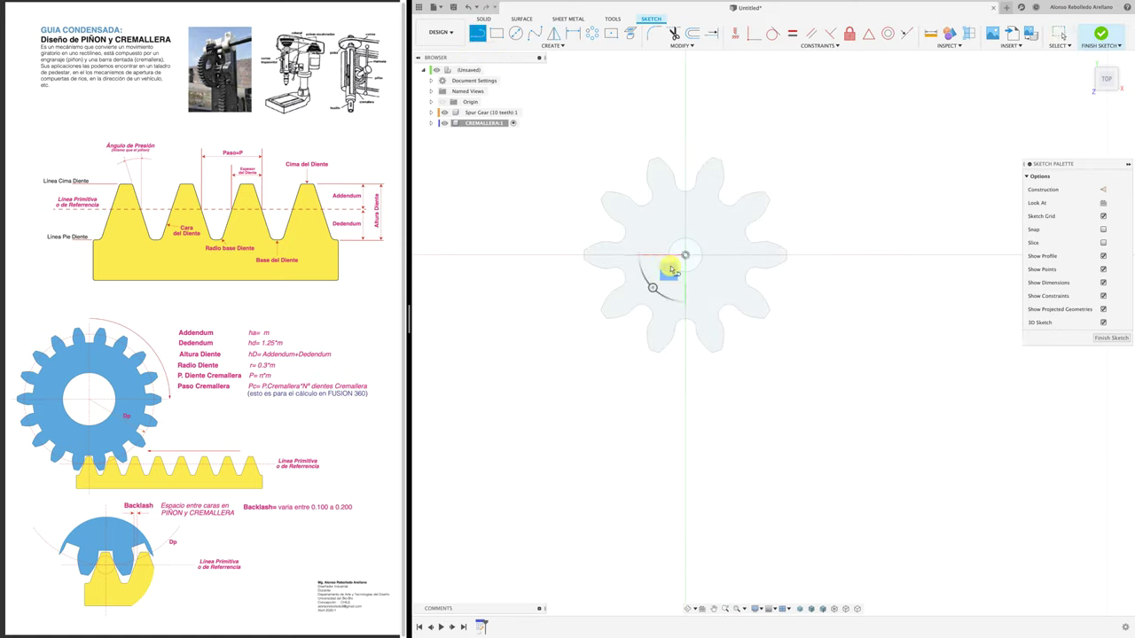
pyautogui.click(685, 255)
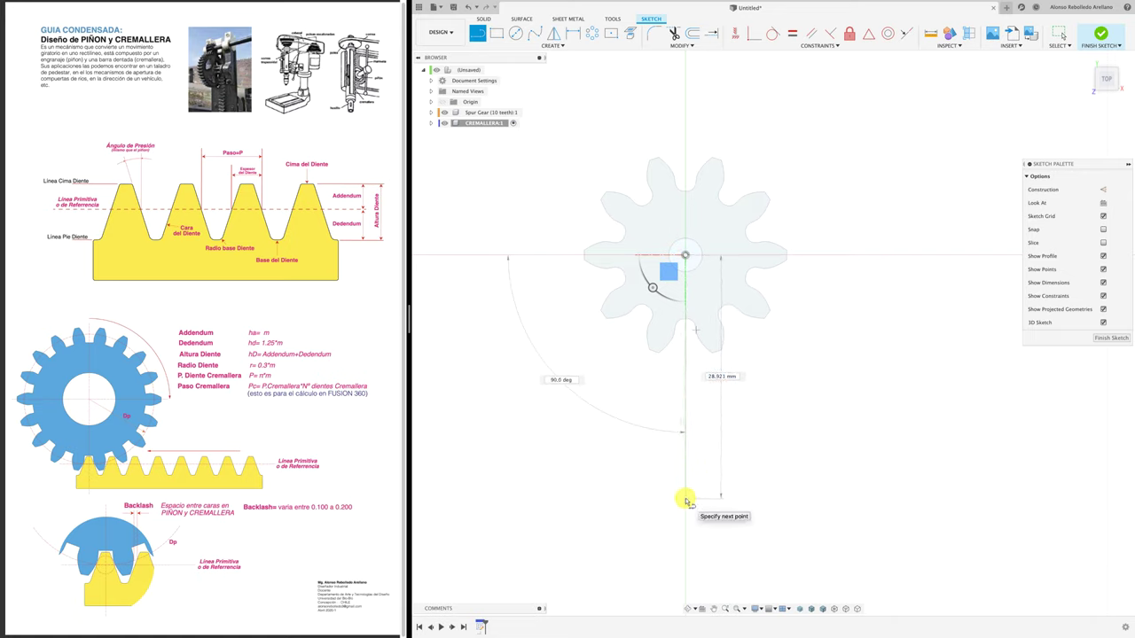
pyautogui.click(720, 505)
pyautogui.press('Escape')
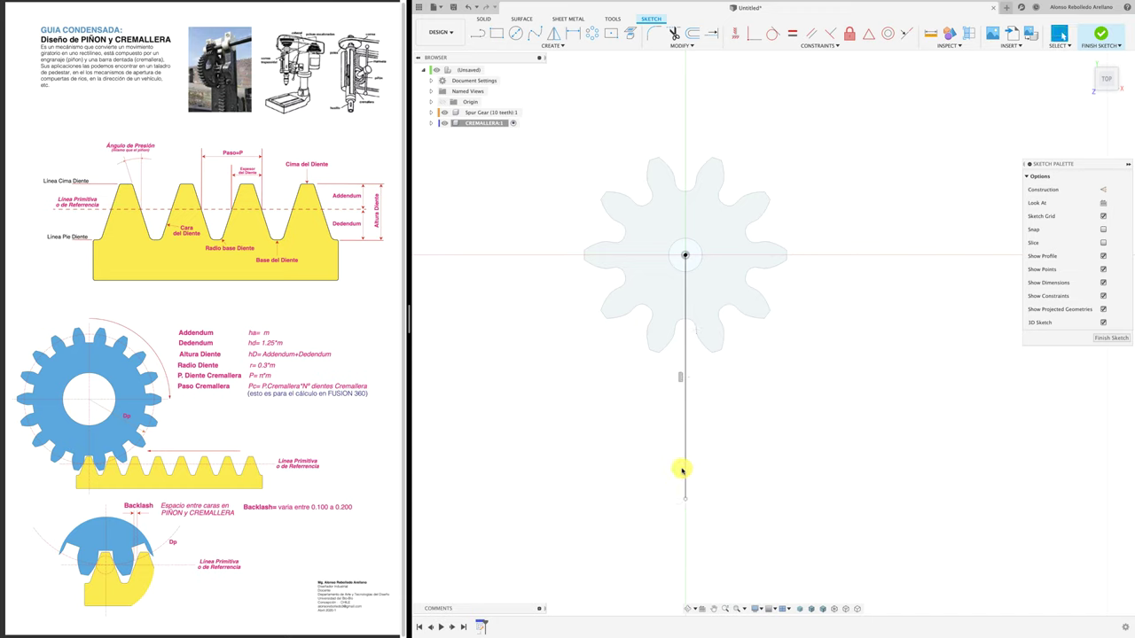
pyautogui.click(685, 469)
pyautogui.moveTo(1104, 182); pyautogui.dragTo(1003, 129)
pyautogui.click(999, 136)
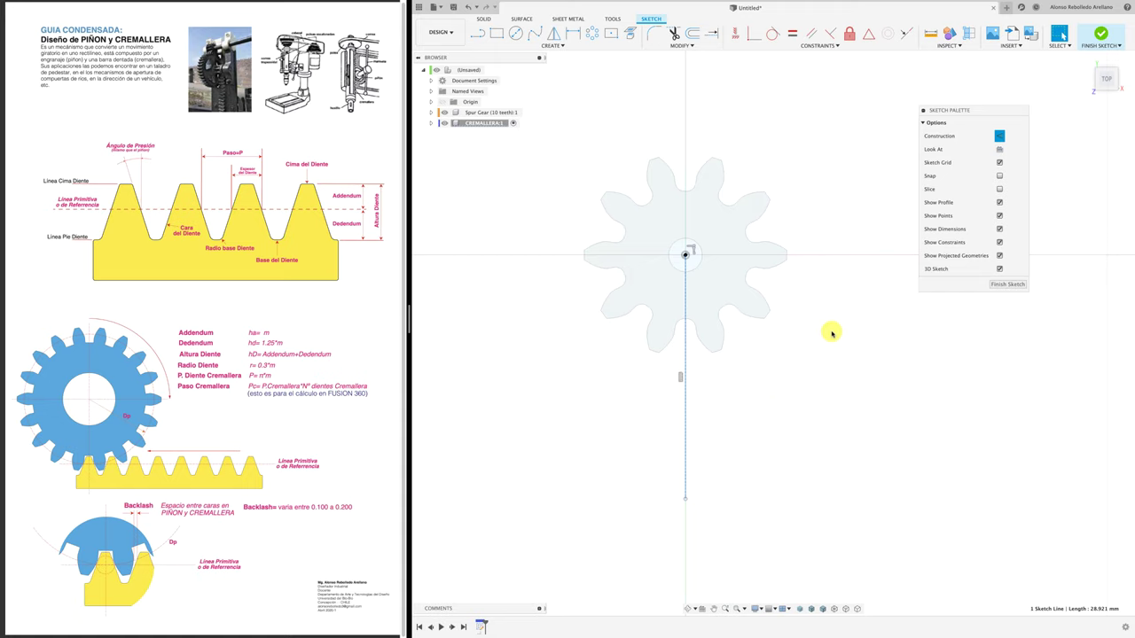
pyautogui.press('Escape')
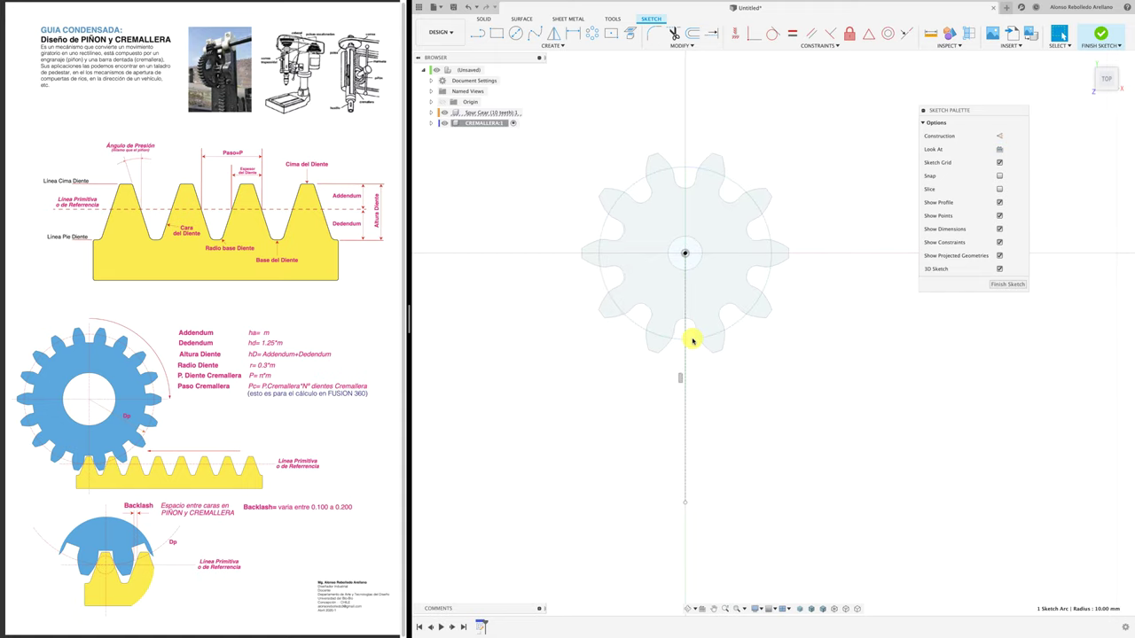
# - Draw a 39.127 mm horizontal construction line tangent to the gear's pitch circle
pyautogui.scroll(3, 693, 342)
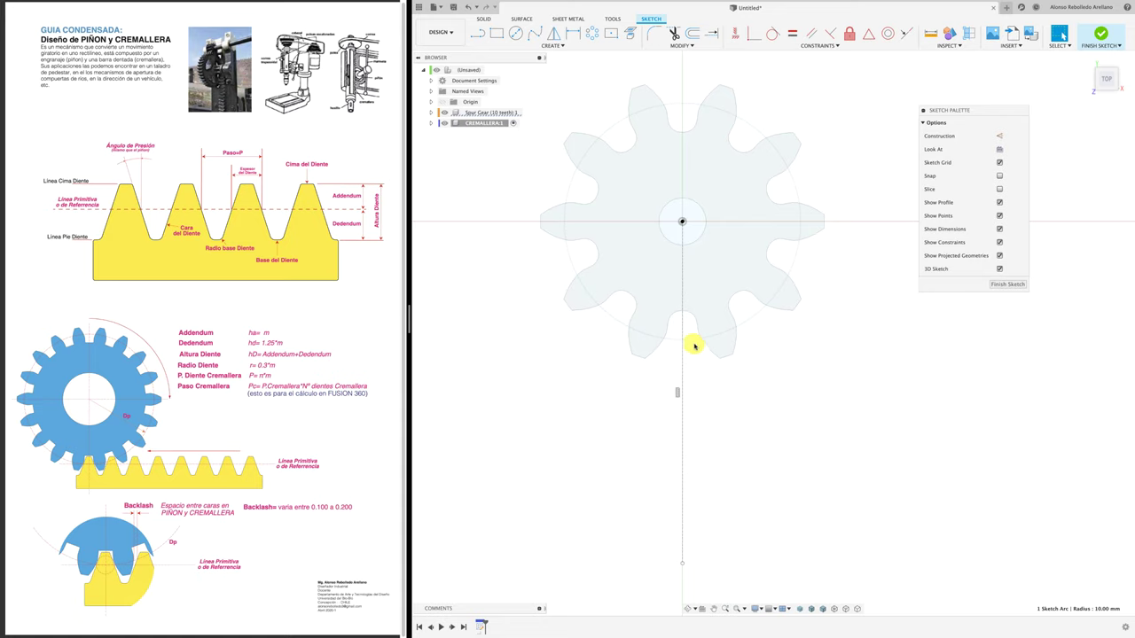
pyautogui.press('l')
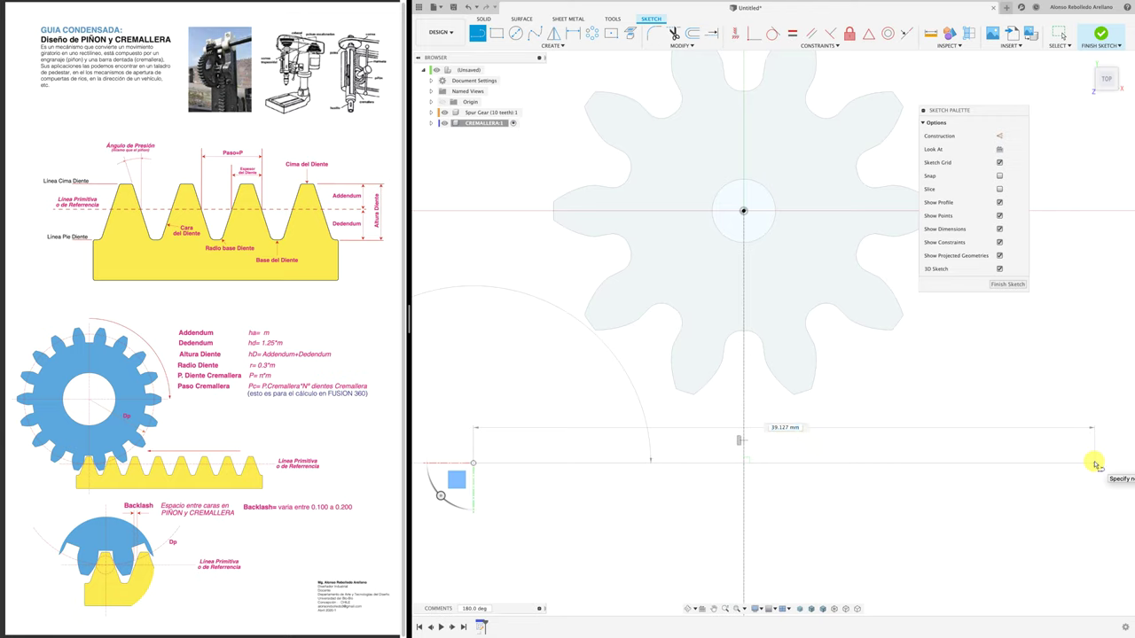
pyautogui.click(1095, 463)
pyautogui.press('Escape')
pyautogui.click(1026, 463)
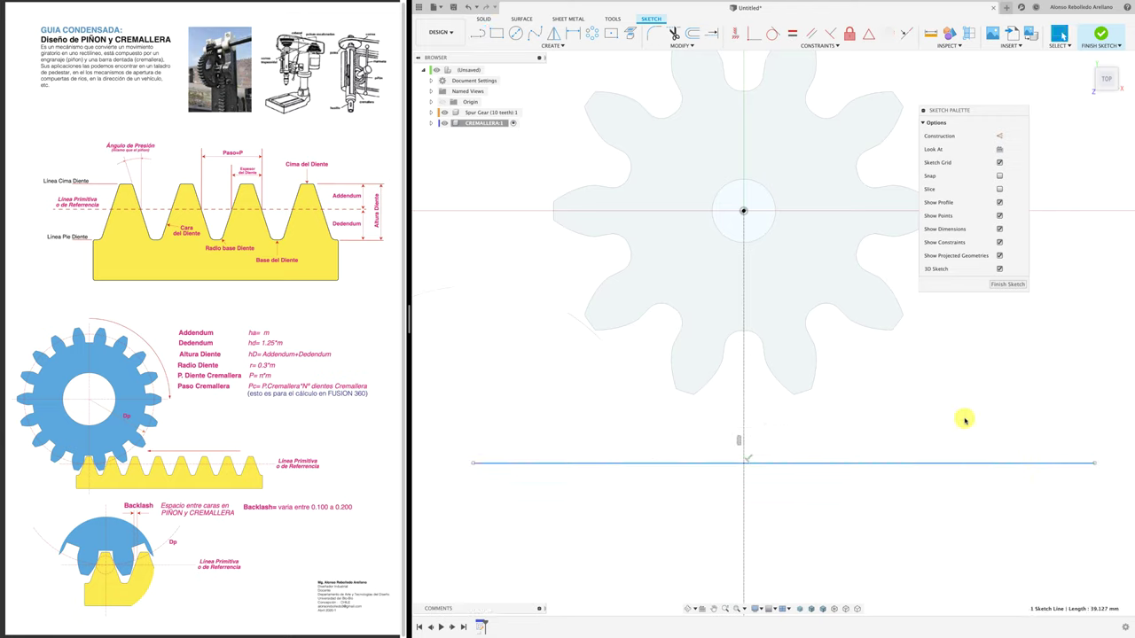
pyautogui.click(772, 34)
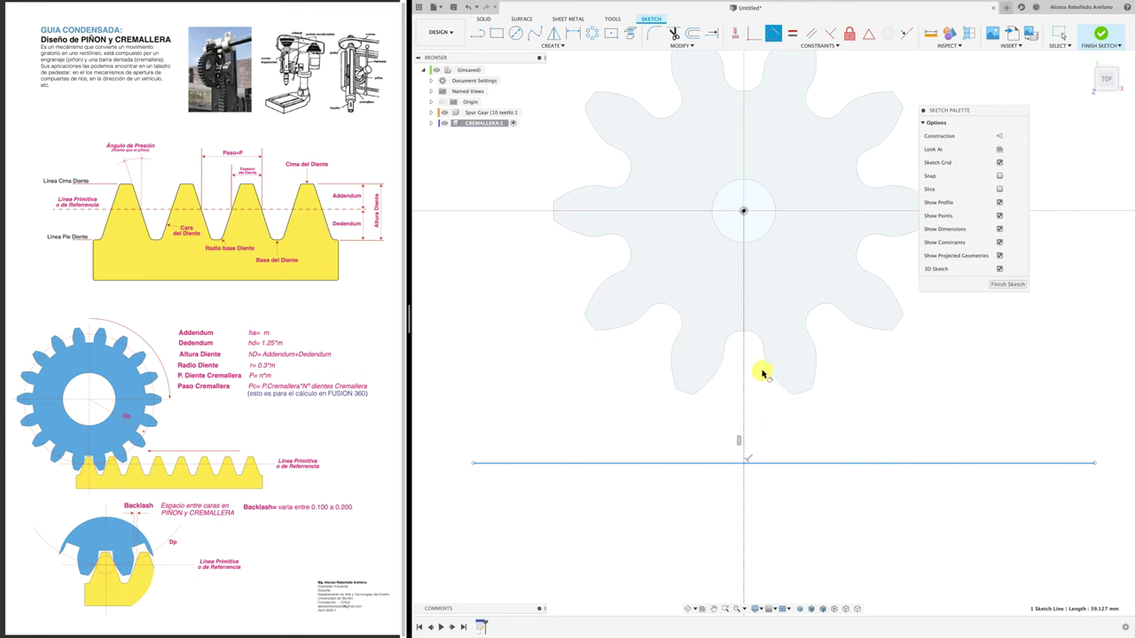
pyautogui.click(759, 373)
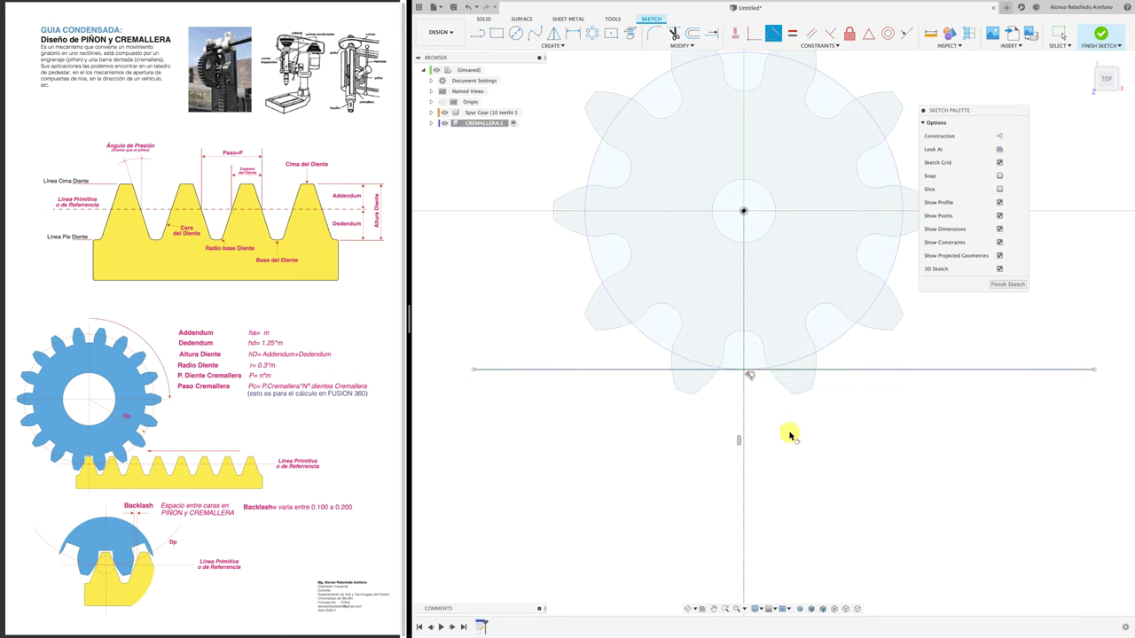
pyautogui.click(999, 136)
pyautogui.click(831, 344)
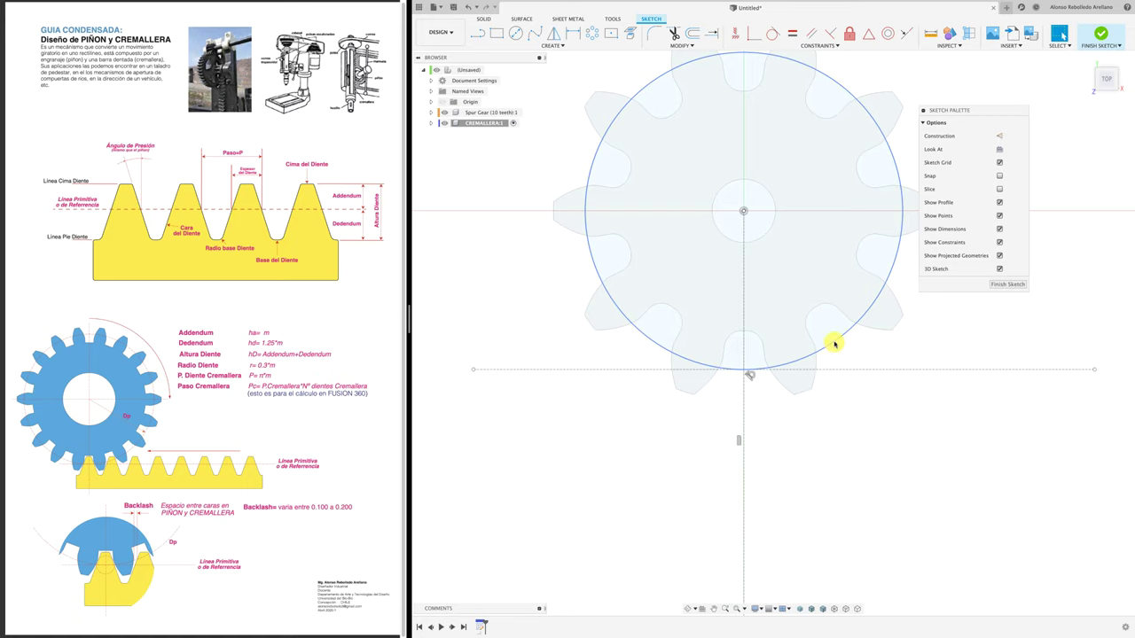
# - Delete the pitch circle and select the horizontal pitch line
pyautogui.press('Delete')
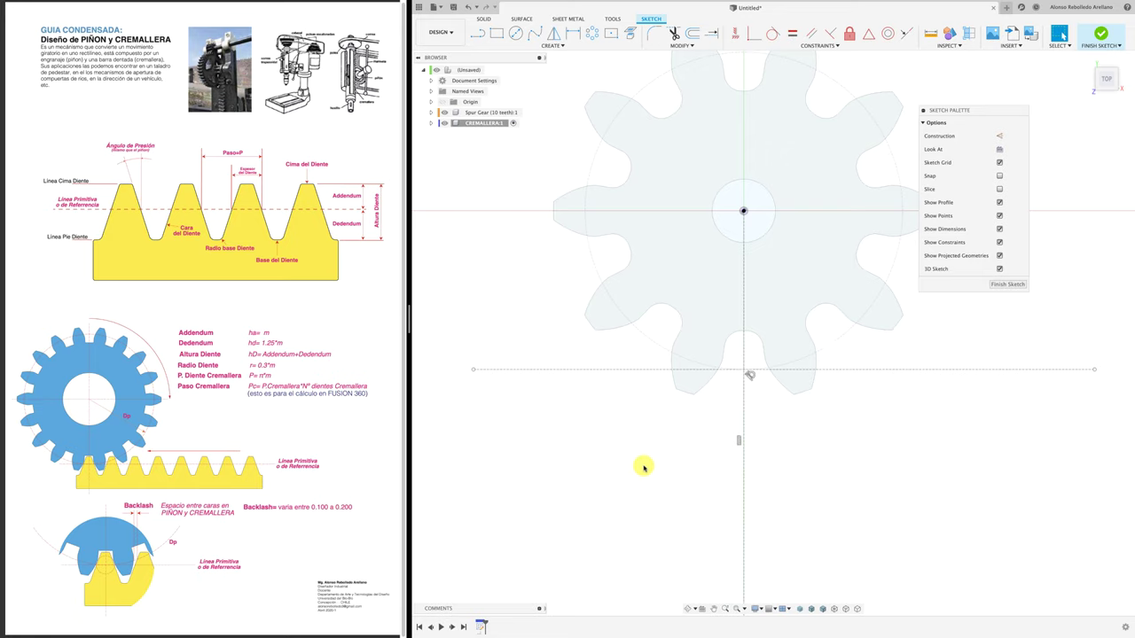
pyautogui.click(618, 371)
# - Offset the pitch line 2 mm upward
pyautogui.click(546, 369)
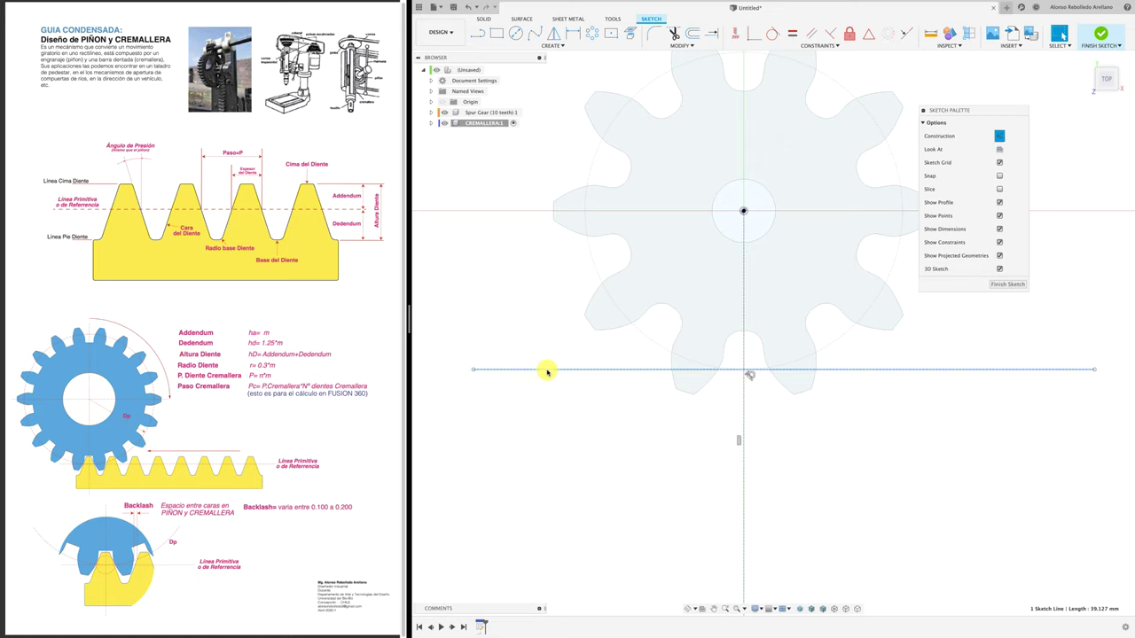
pyautogui.press('Escape')
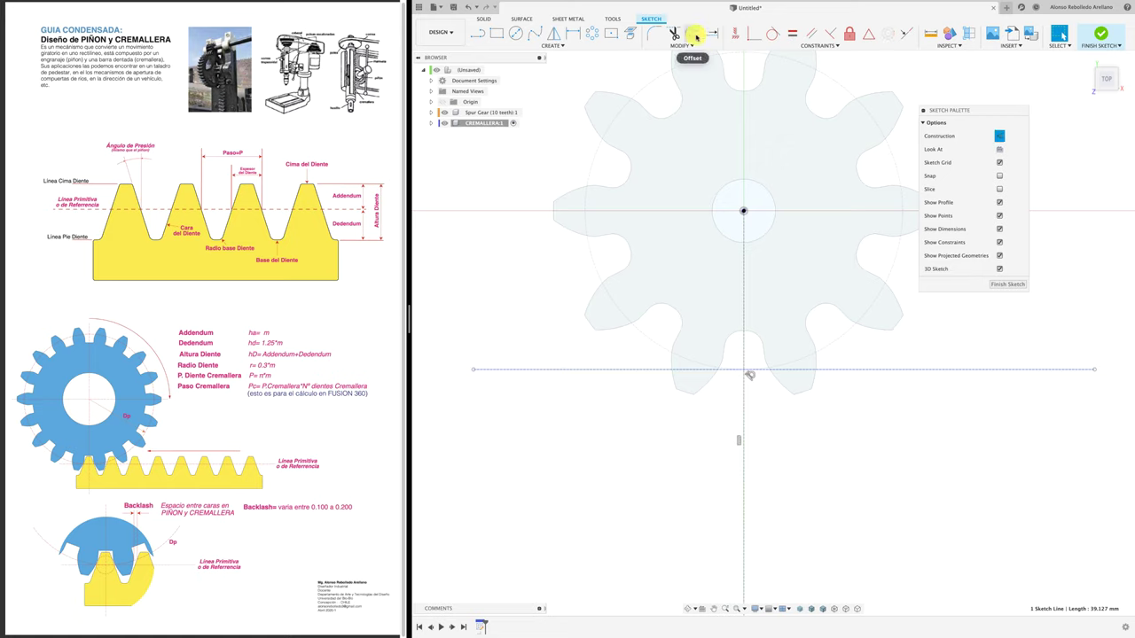
pyautogui.press('o')
pyautogui.write('-2.24')
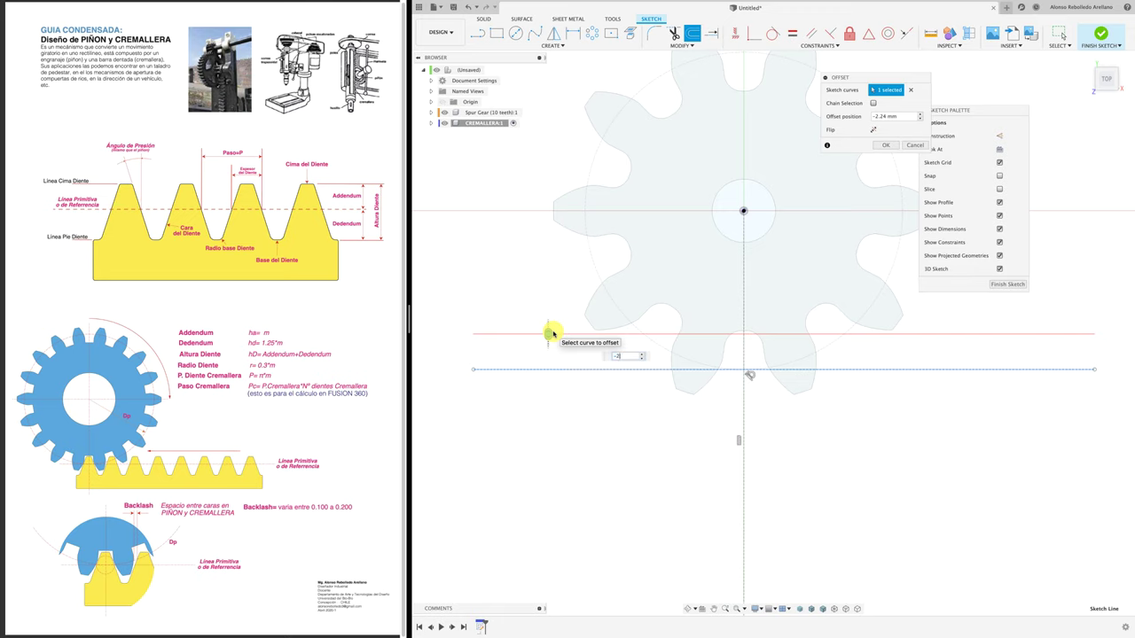
pyautogui.press('Return')
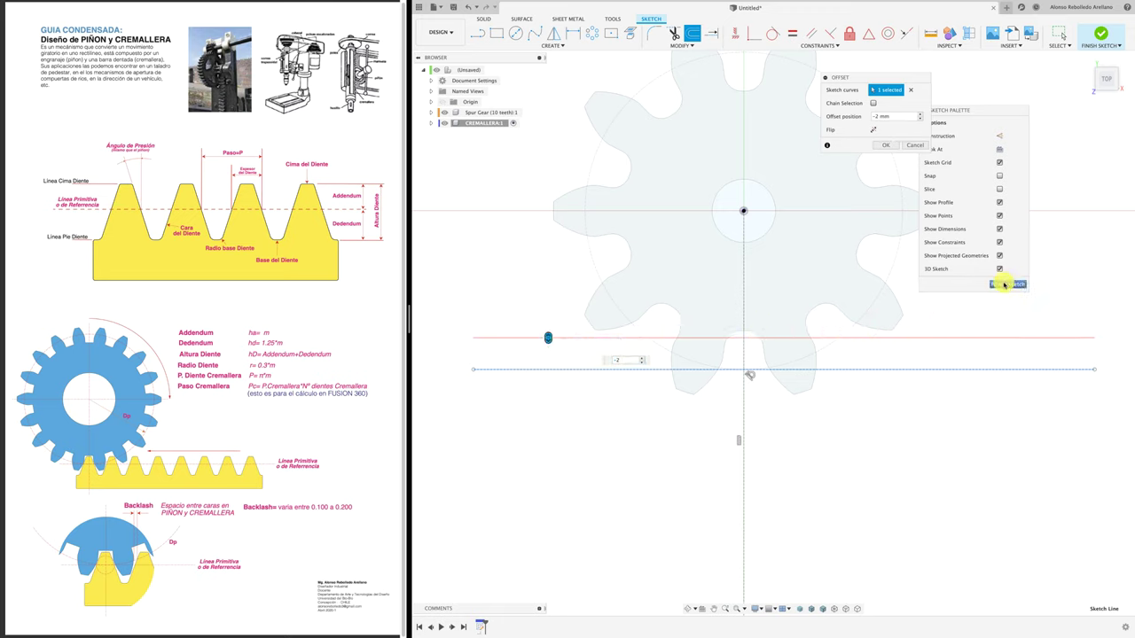
pyautogui.press('Return')
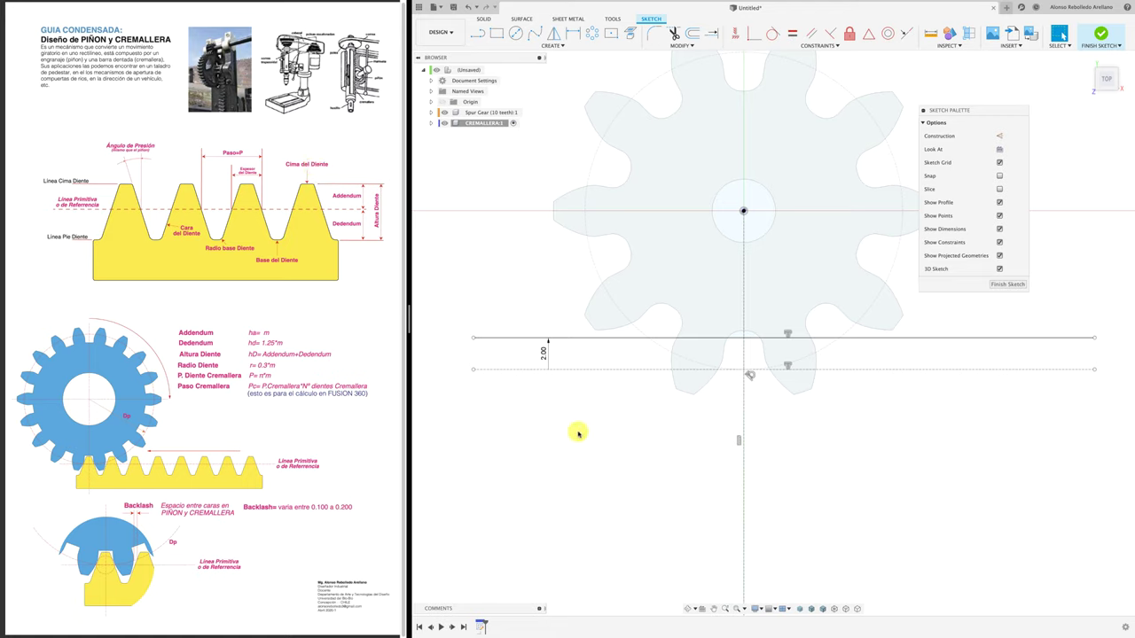
# - Offset the pitch line 2.50 mm downward
pyautogui.click(693, 37)
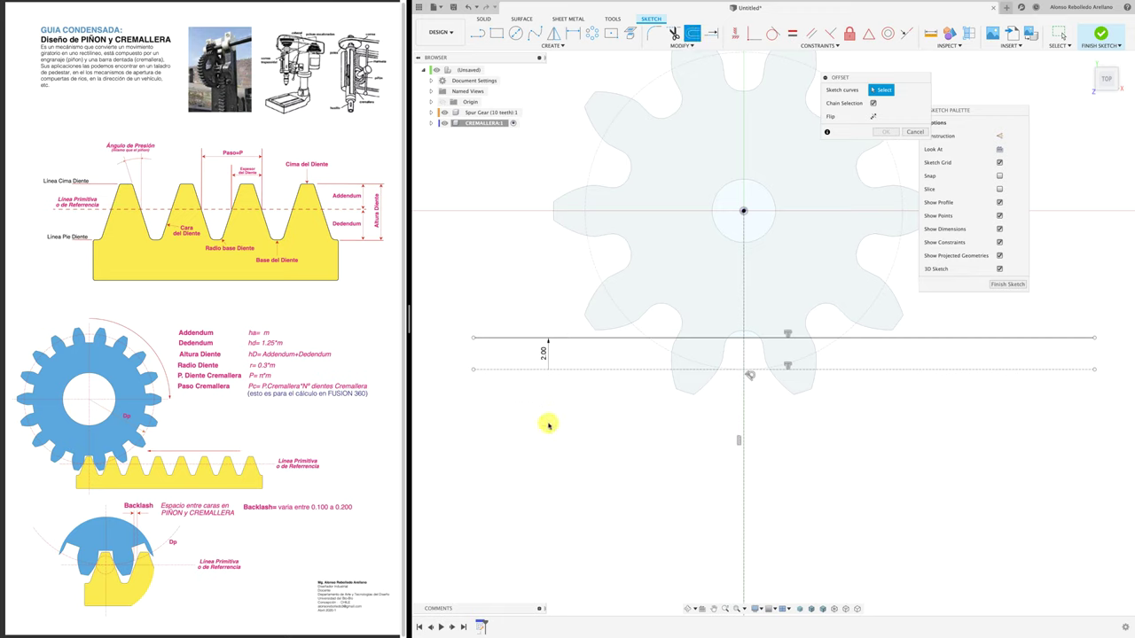
pyautogui.click(580, 368)
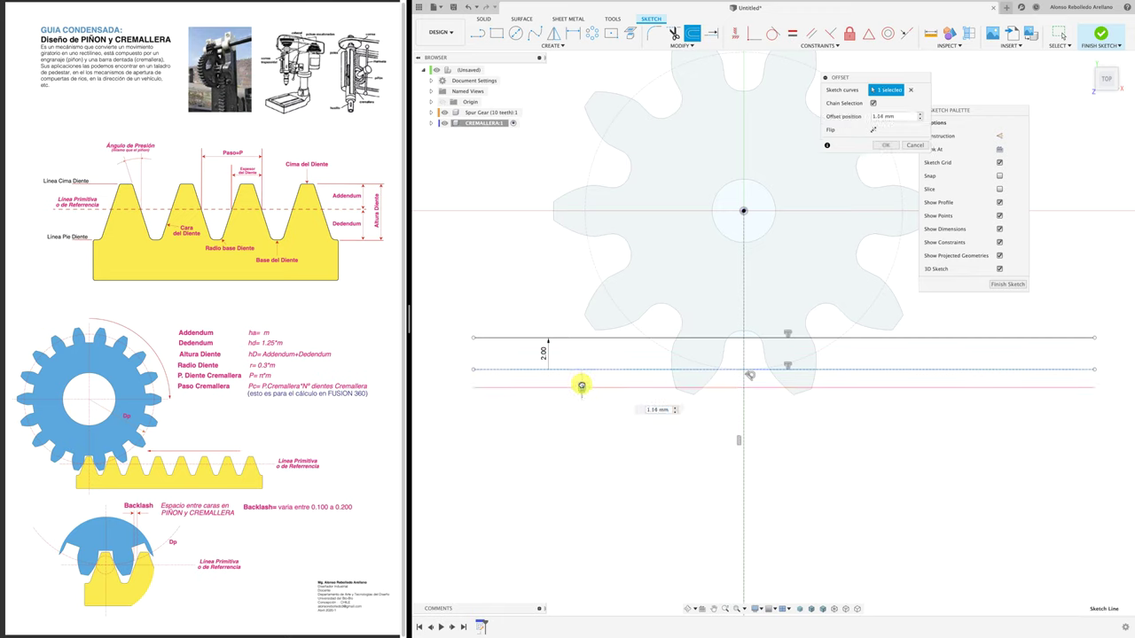
pyautogui.click(578, 405)
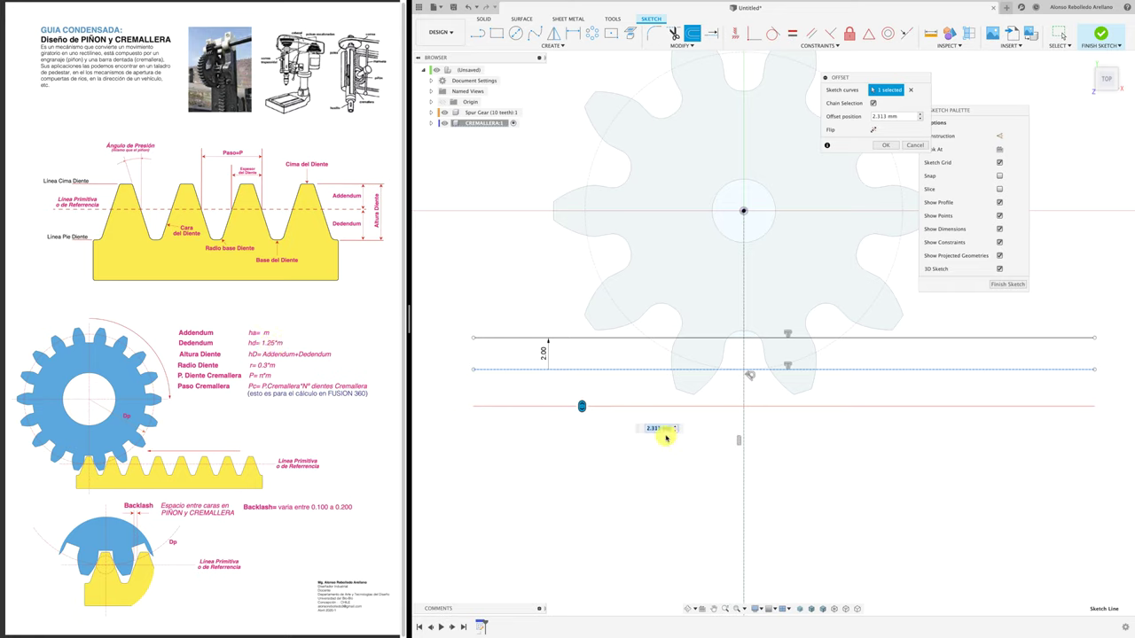
pyautogui.write('.25*2')
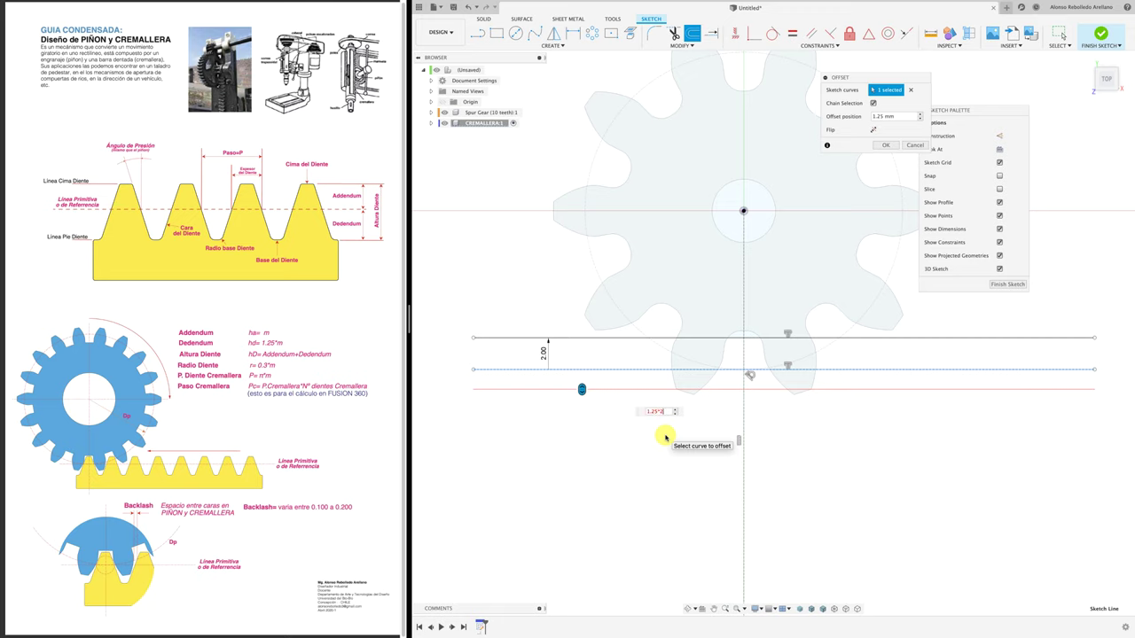
pyautogui.press('Return')
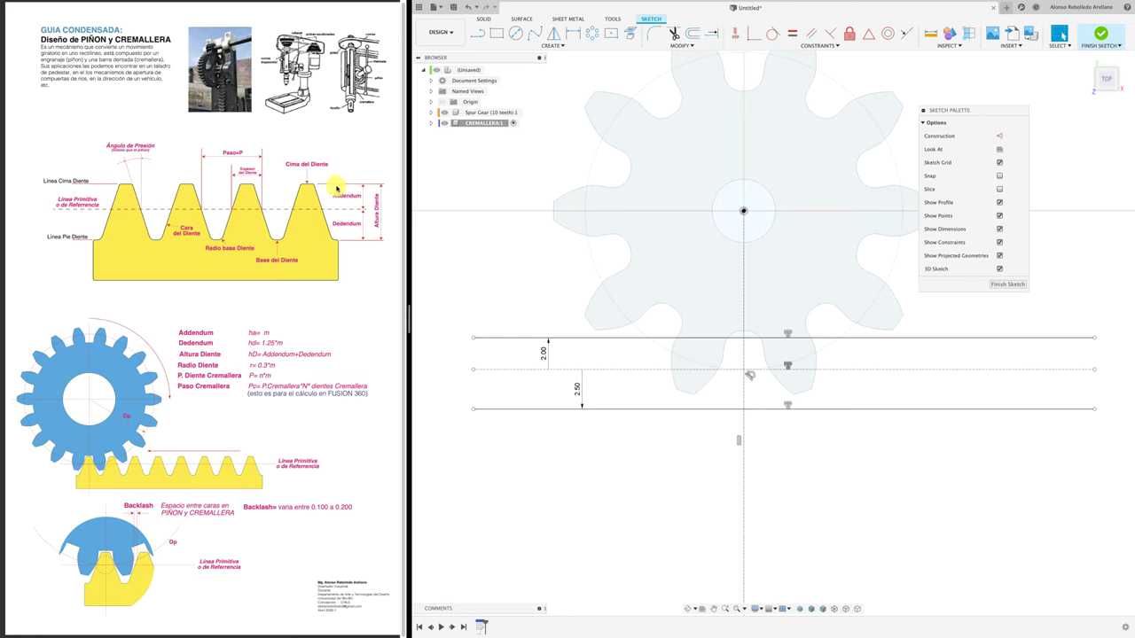
# - Make both offset lines construction geometry
pyautogui.click(517, 409)
pyautogui.click(521, 339)
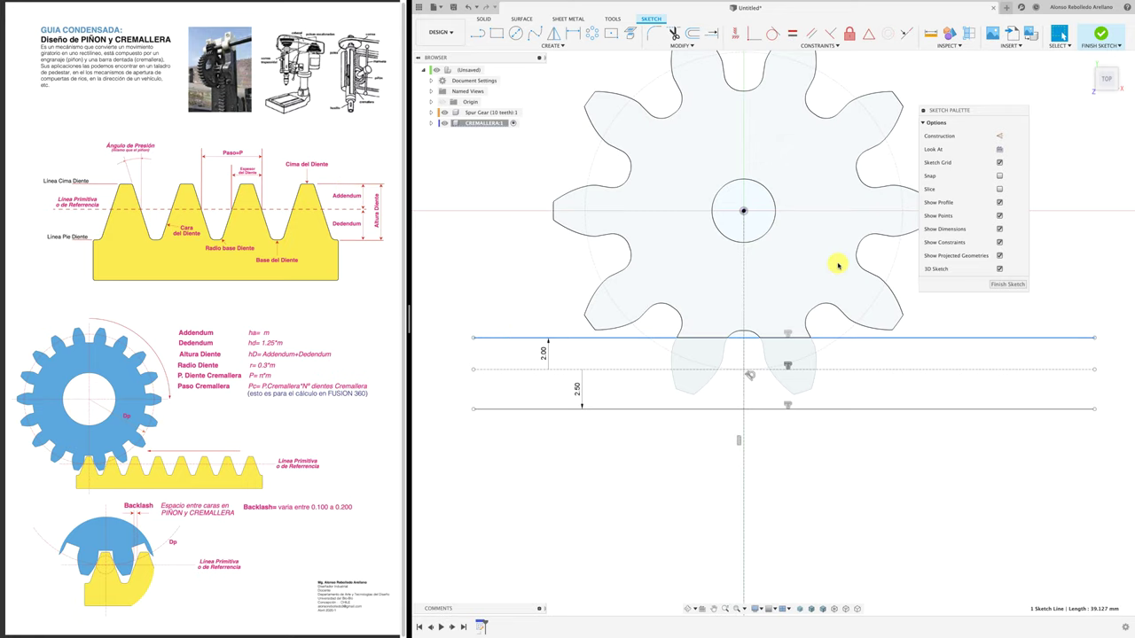
pyautogui.click(999, 136)
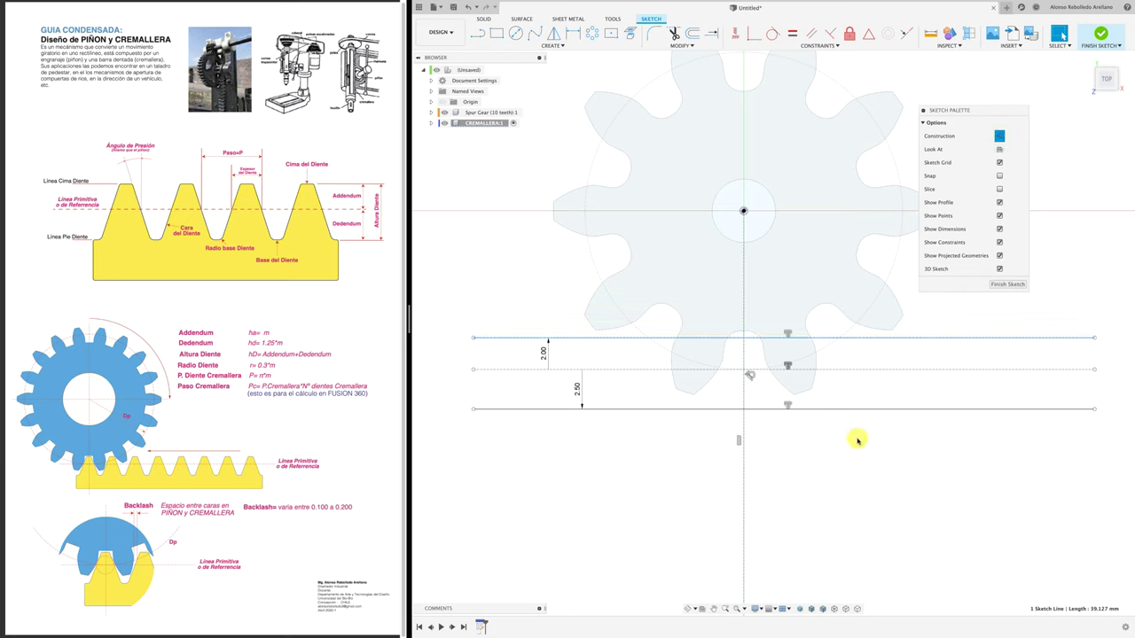
pyautogui.click(855, 409)
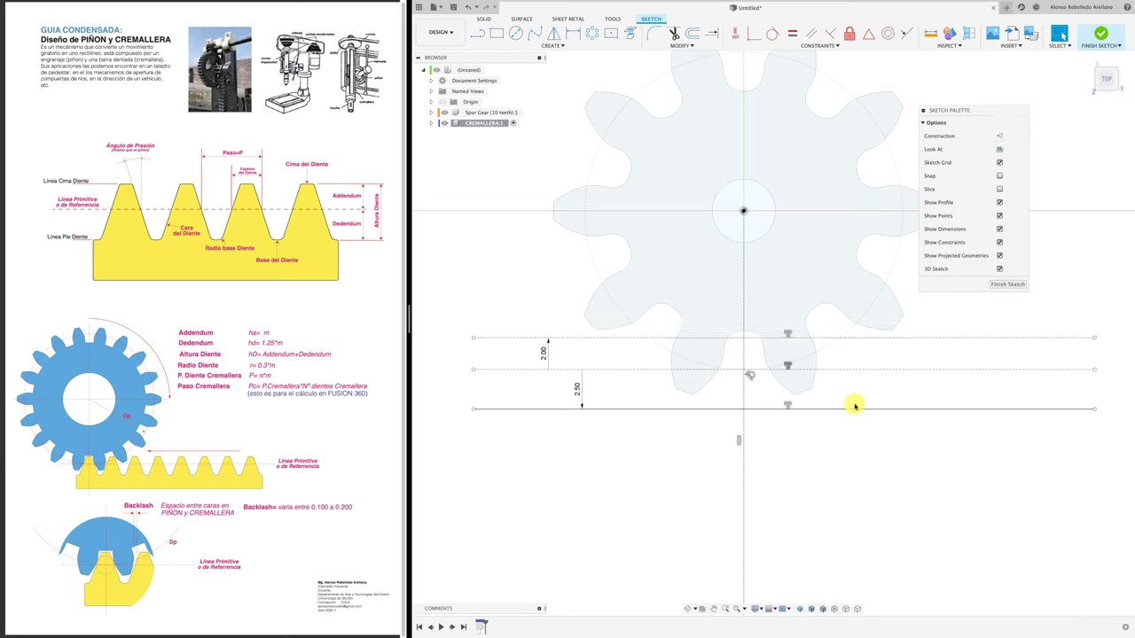
pyautogui.click(999, 135)
pyautogui.click(840, 462)
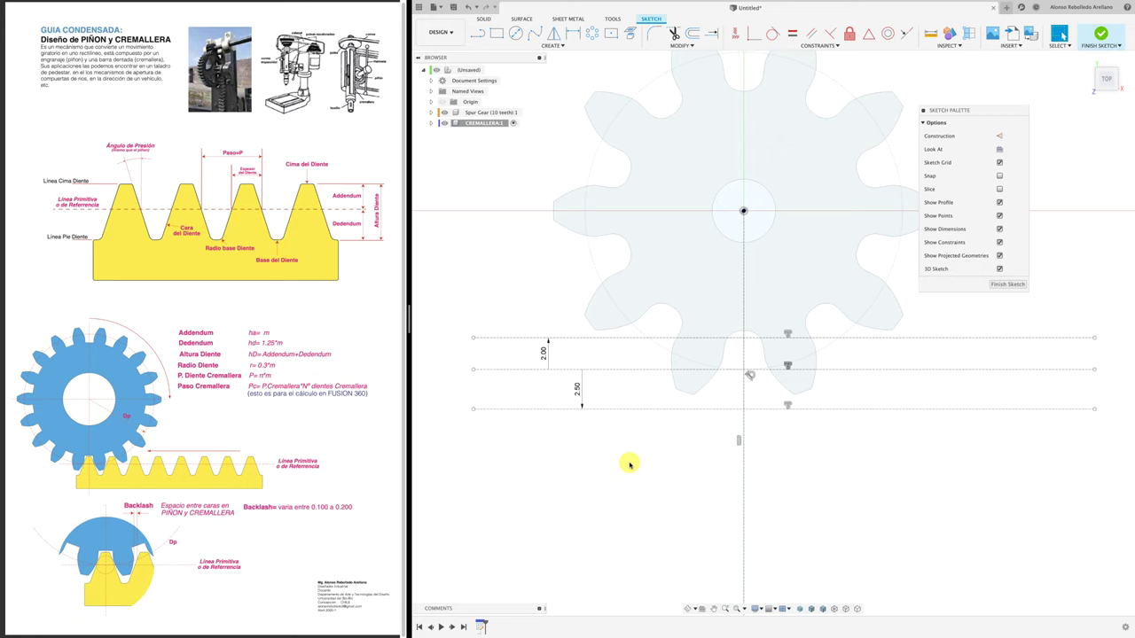
# - Draw an inclined line from the pitch point up to the right
pyautogui.click(484, 37)
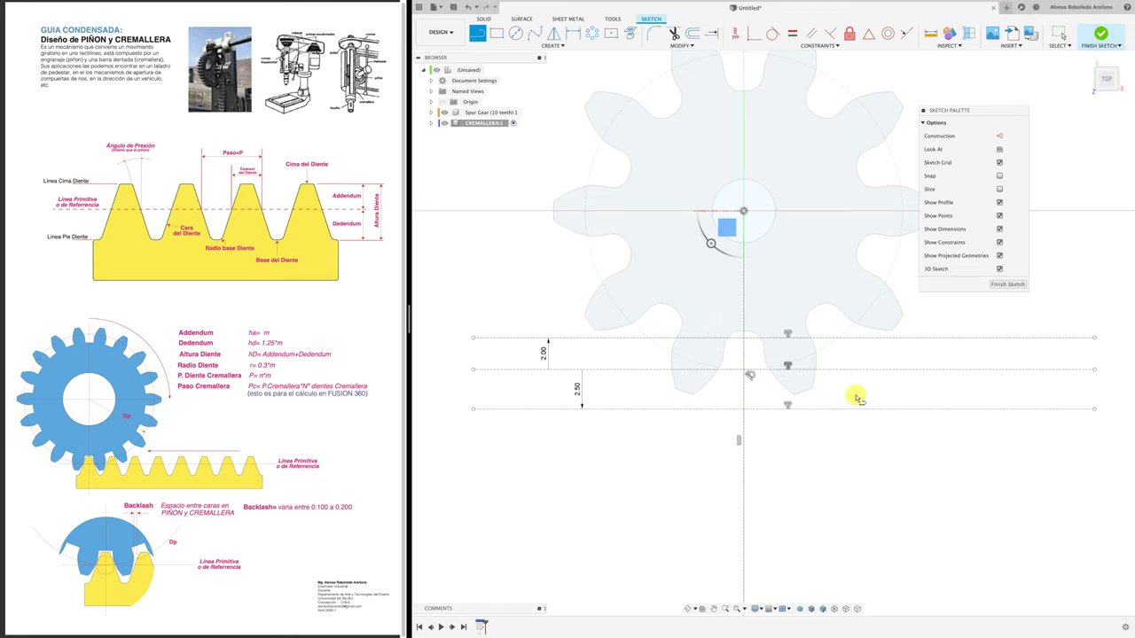
pyautogui.scroll(3, 752, 372)
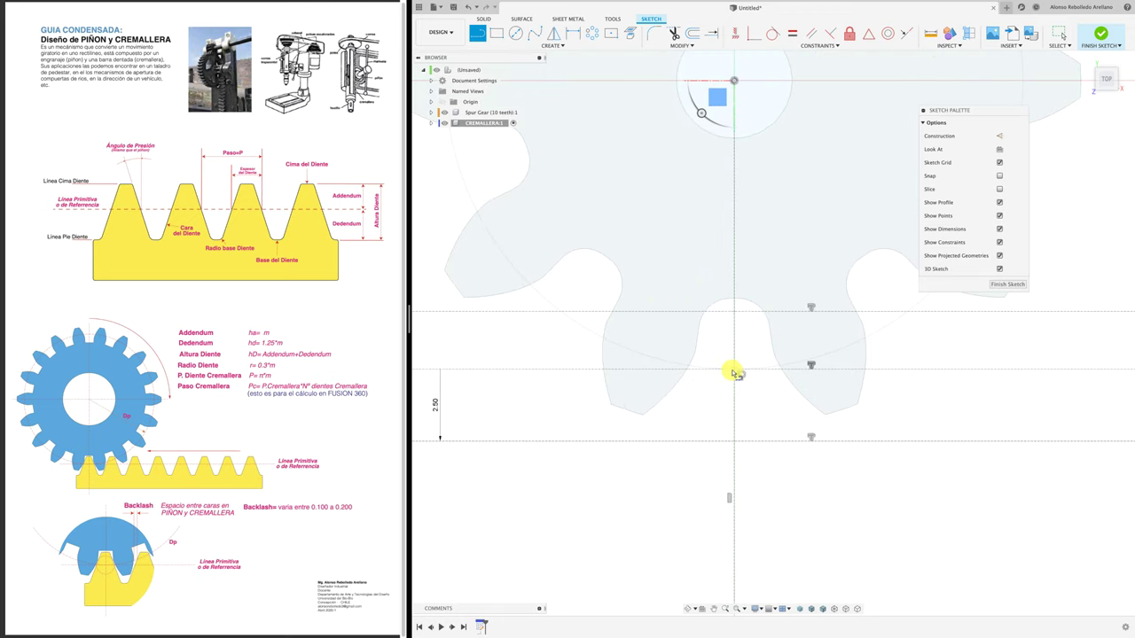
pyautogui.scroll(-3, 732, 379)
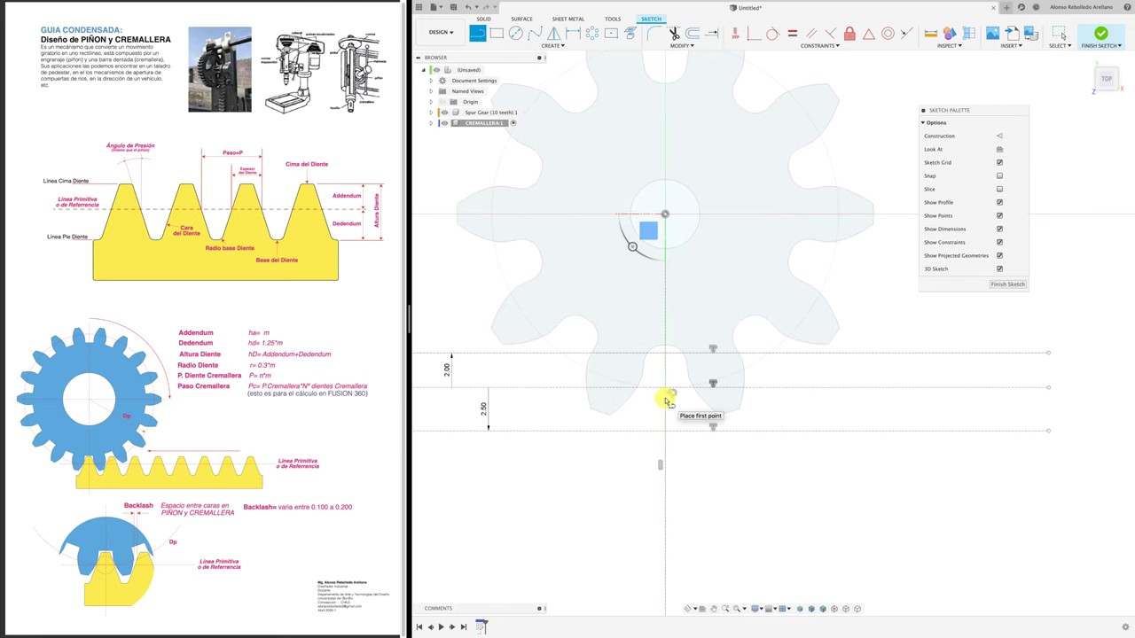
pyautogui.click(667, 391)
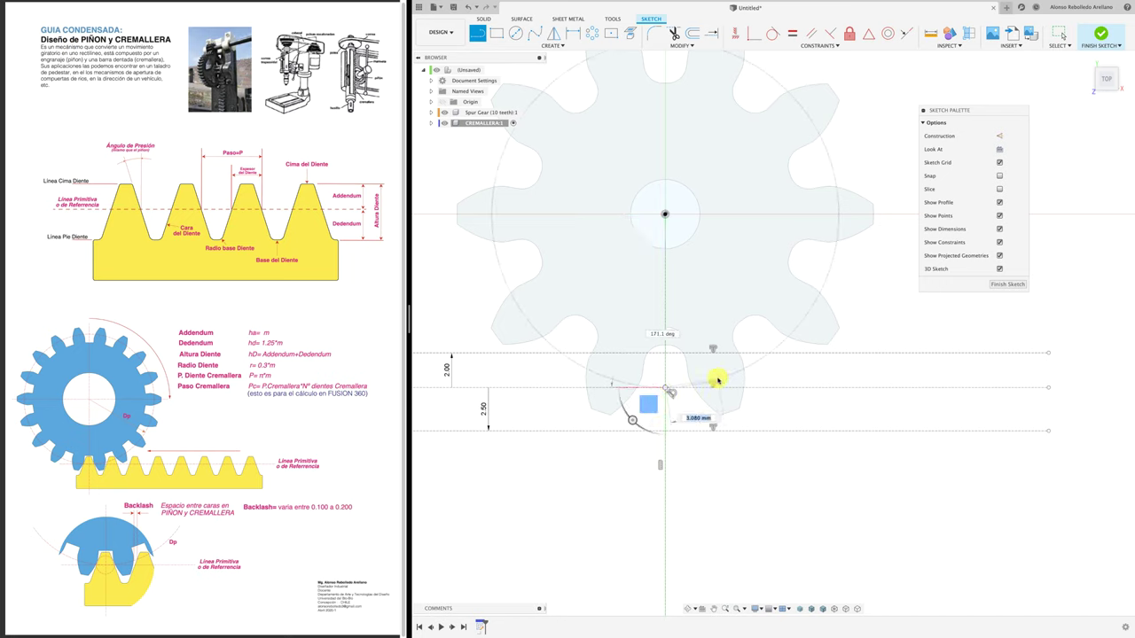
pyautogui.doubleClick(1049, 298)
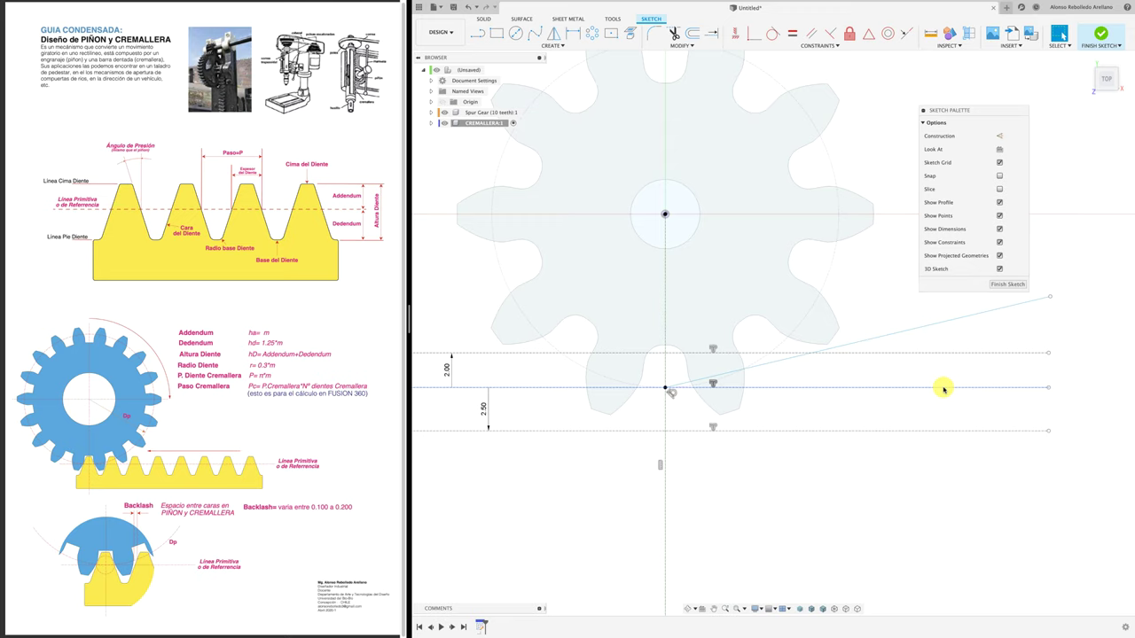
# - Dimension the inclined line at 20° to the pitch line and make it construction geometry
pyautogui.press('d')
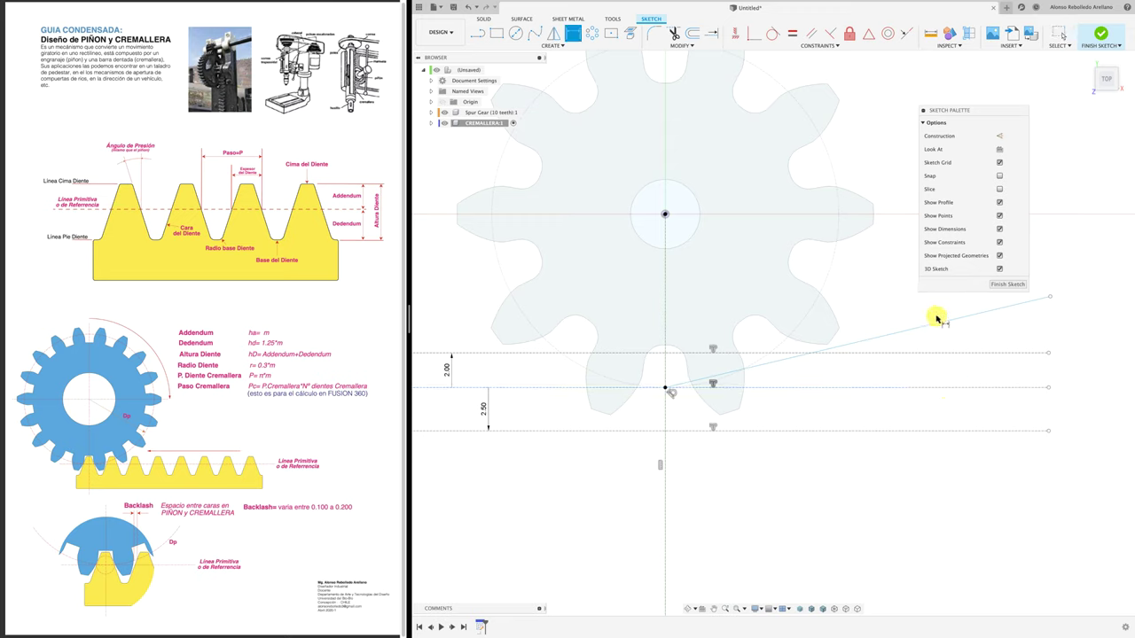
pyautogui.click(936, 322)
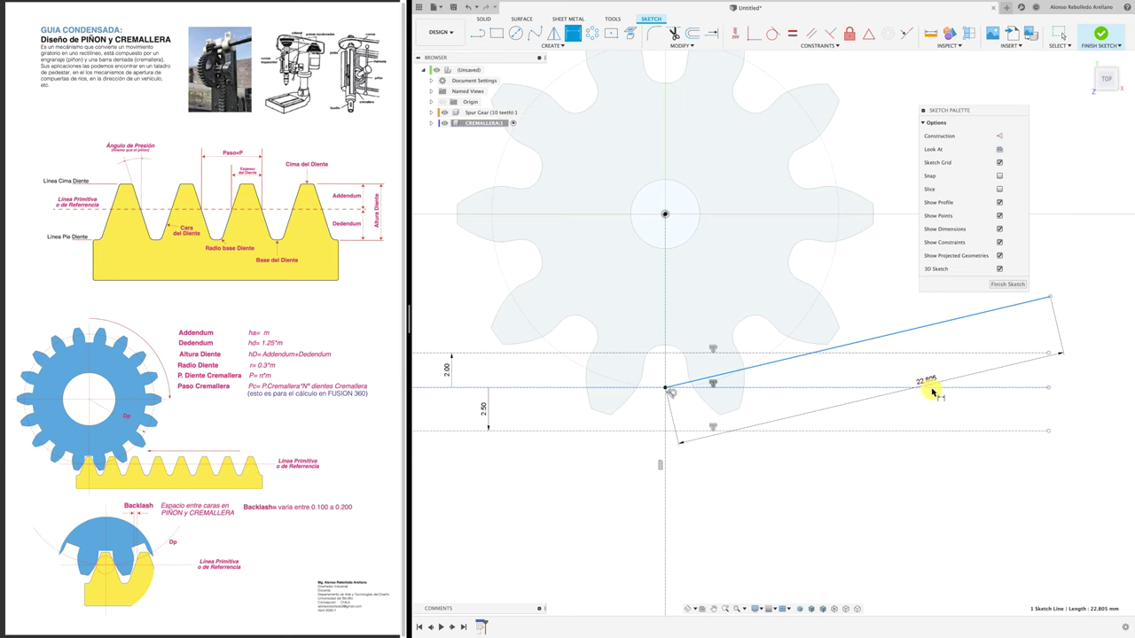
pyautogui.click(977, 387)
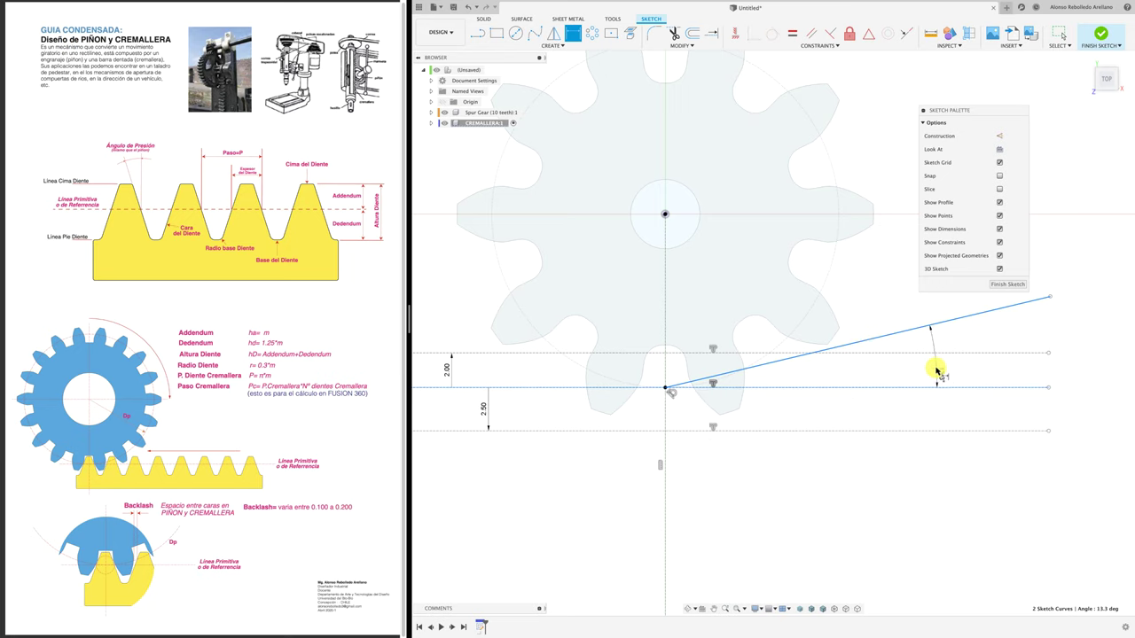
pyautogui.click(929, 363)
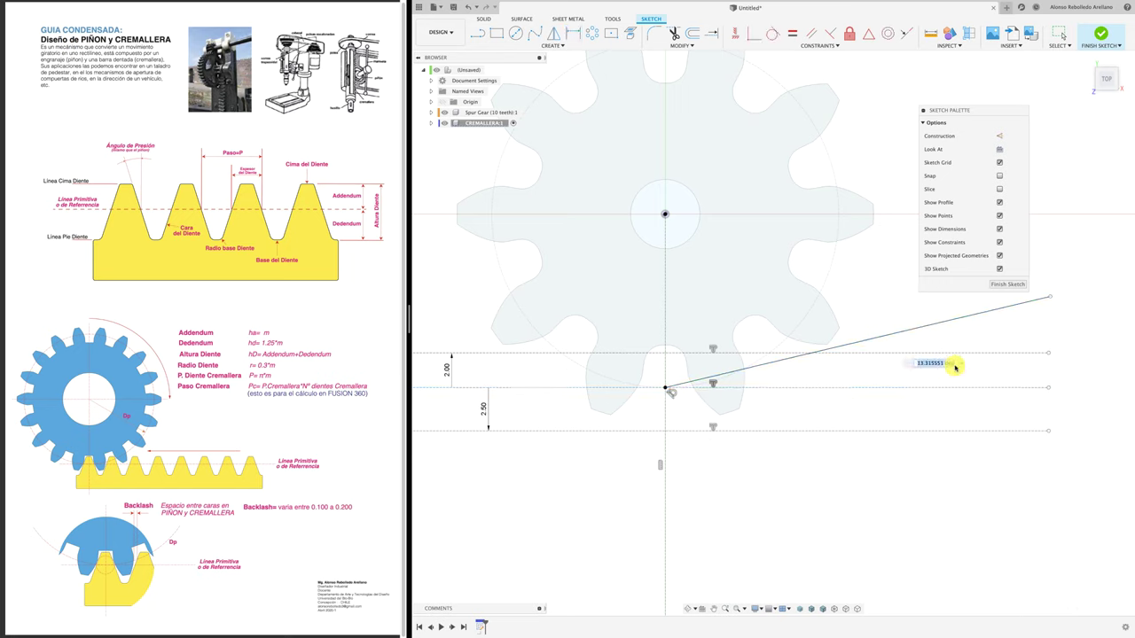
pyautogui.write('20')
pyautogui.press('Return')
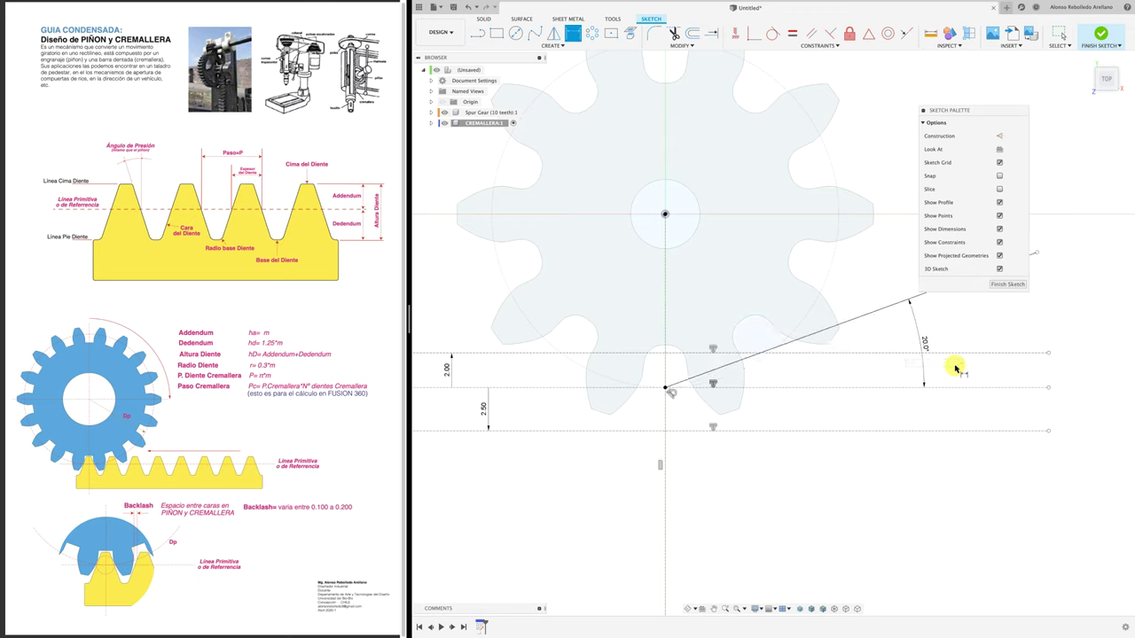
pyautogui.press('Escape')
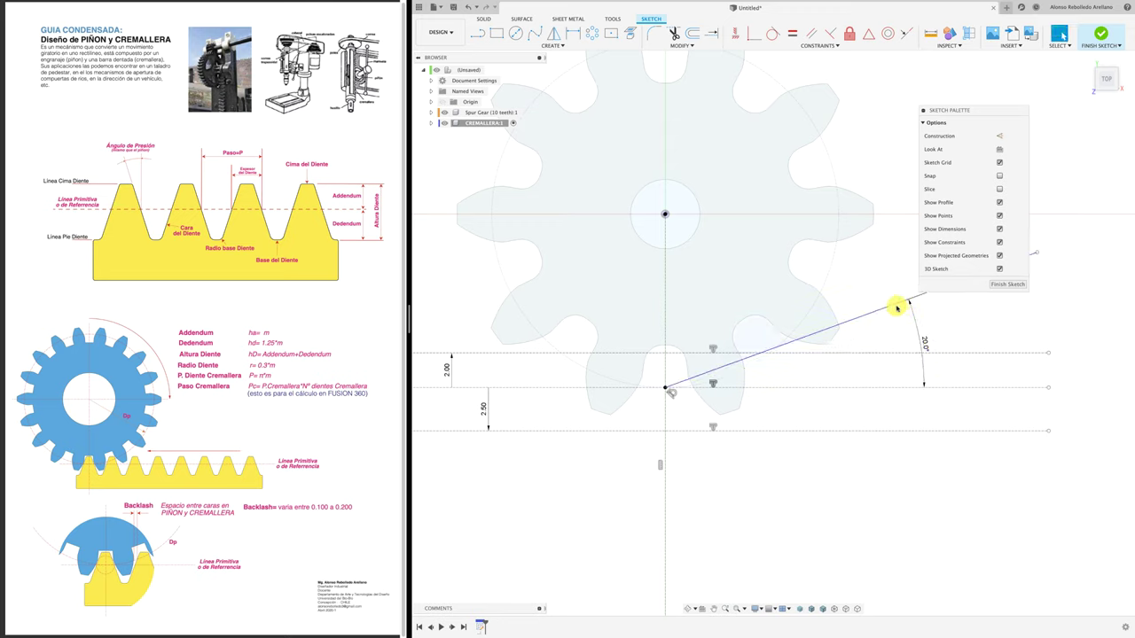
pyautogui.click(896, 304)
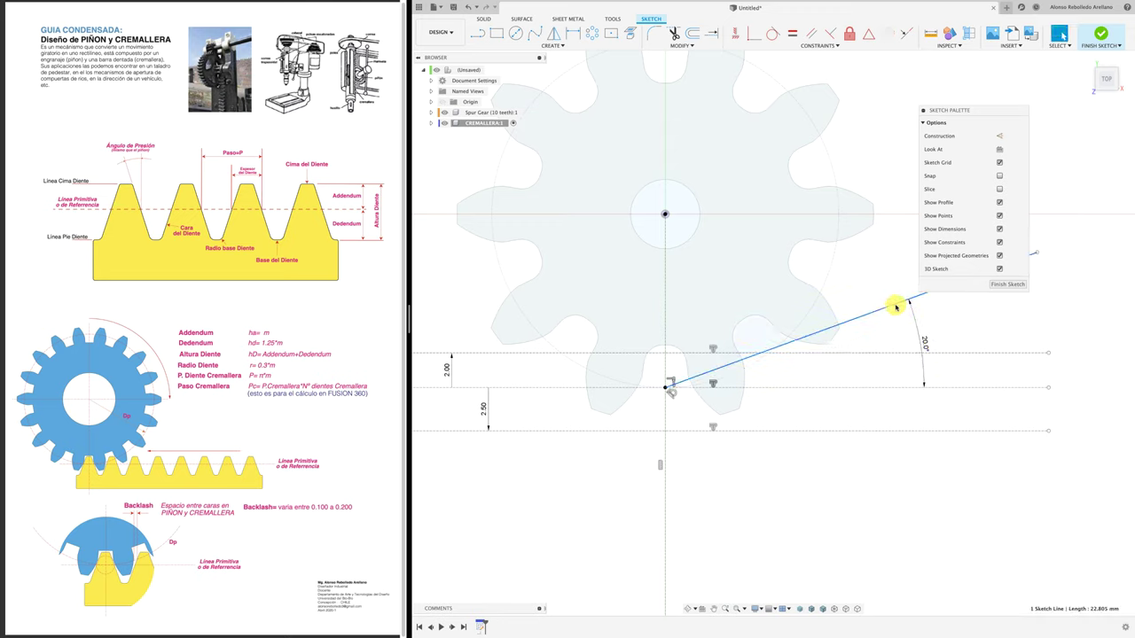
pyautogui.click(998, 137)
pyautogui.click(777, 473)
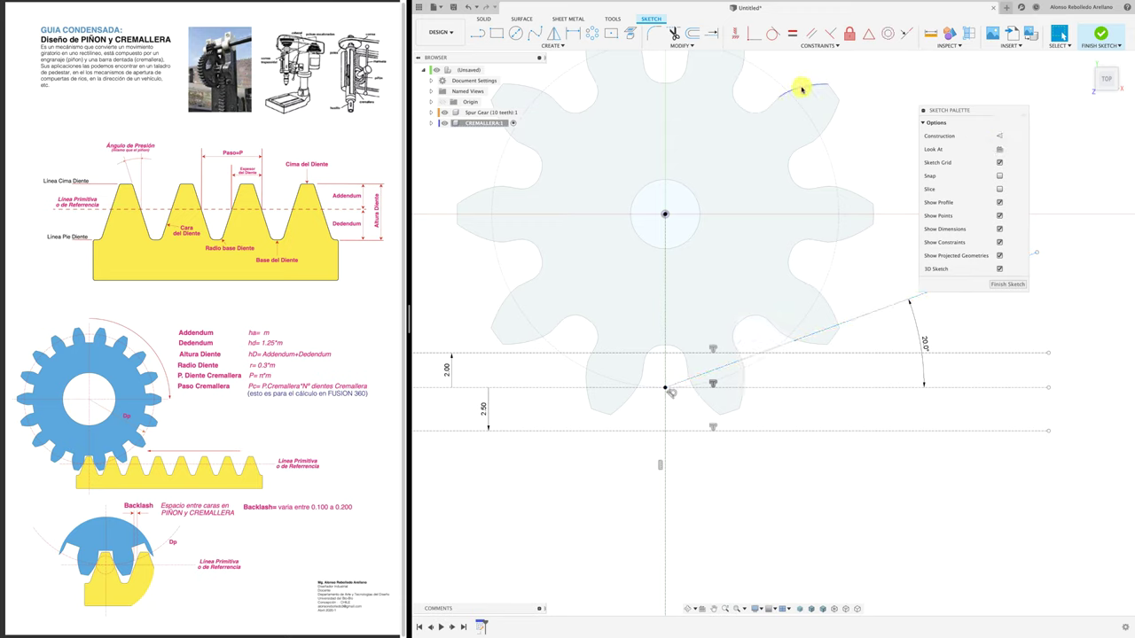
pyautogui.moveTo(554, 34)
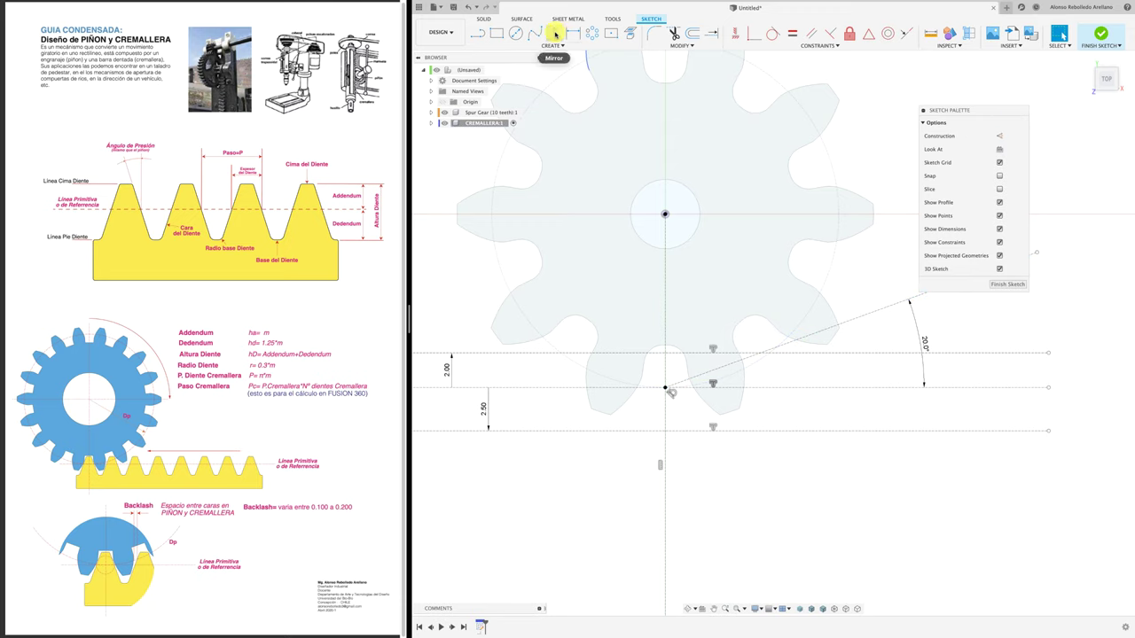
# - Draw a construction line from the pitch point sloping up to the left
pyautogui.click(477, 33)
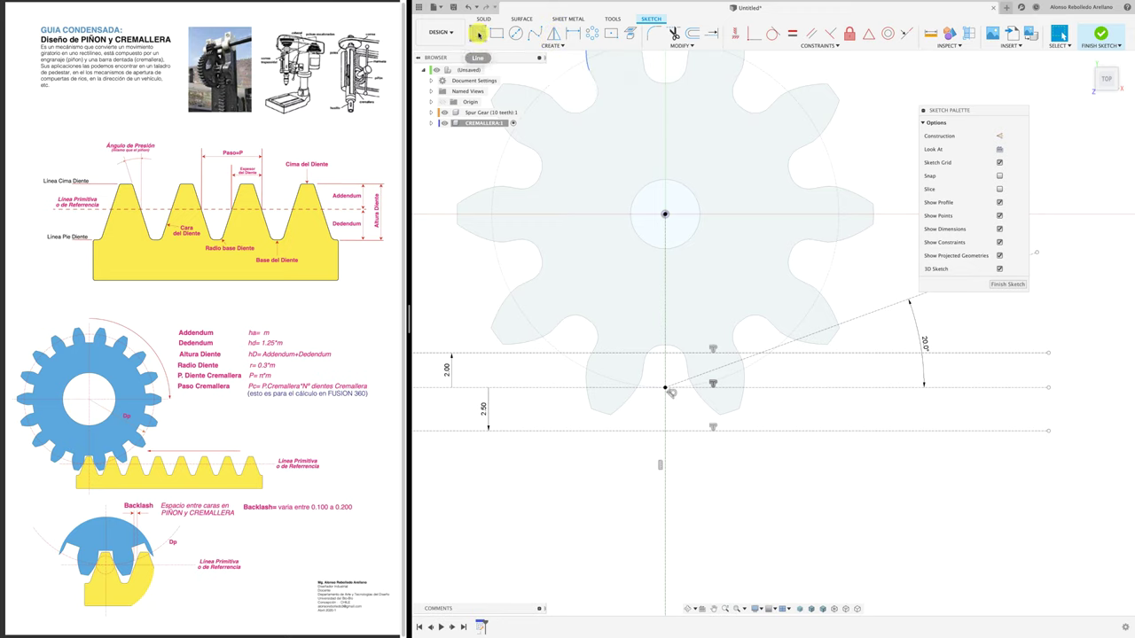
pyautogui.click(667, 390)
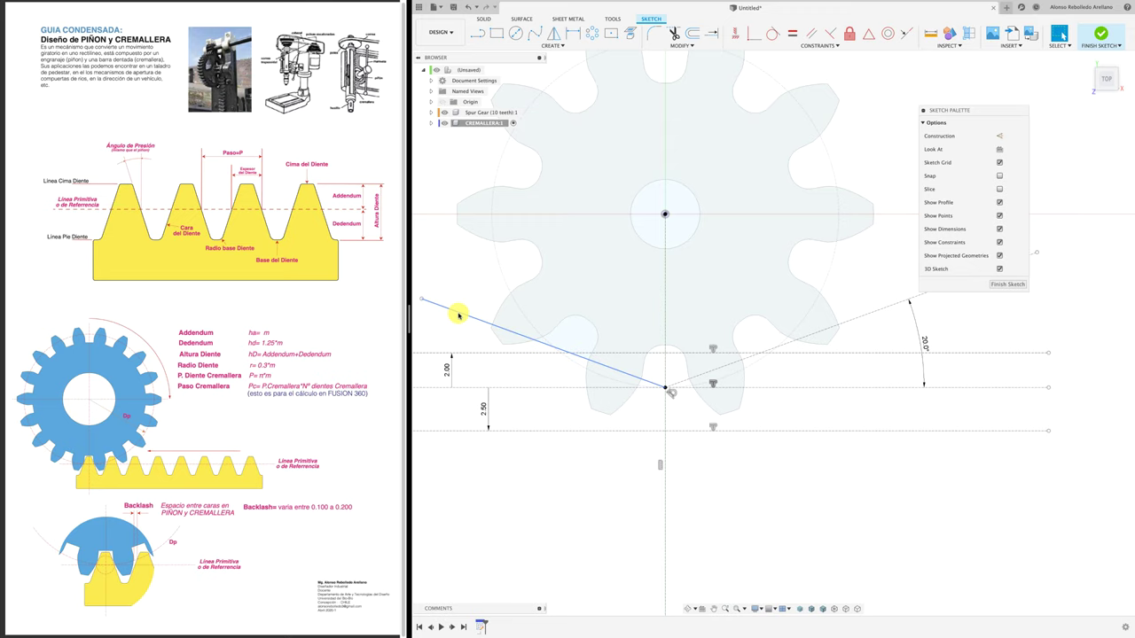
pyautogui.click(458, 316)
pyautogui.click(999, 135)
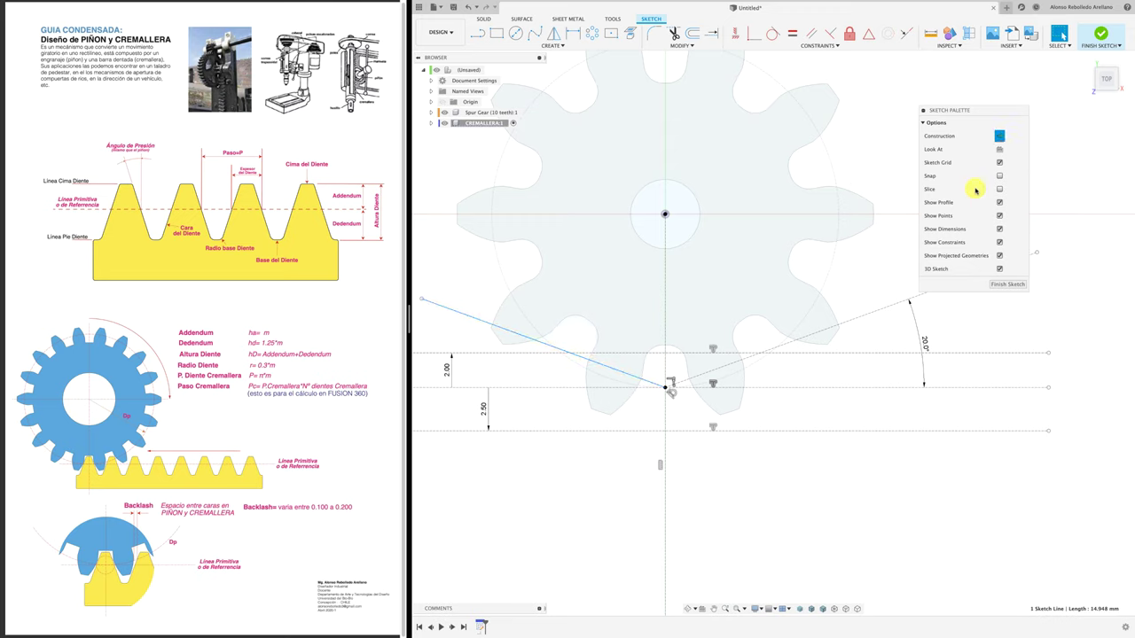
# - Dimension the left sloped line at 20° to the horizontal and zoom in on the tooth gap
pyautogui.press('d')
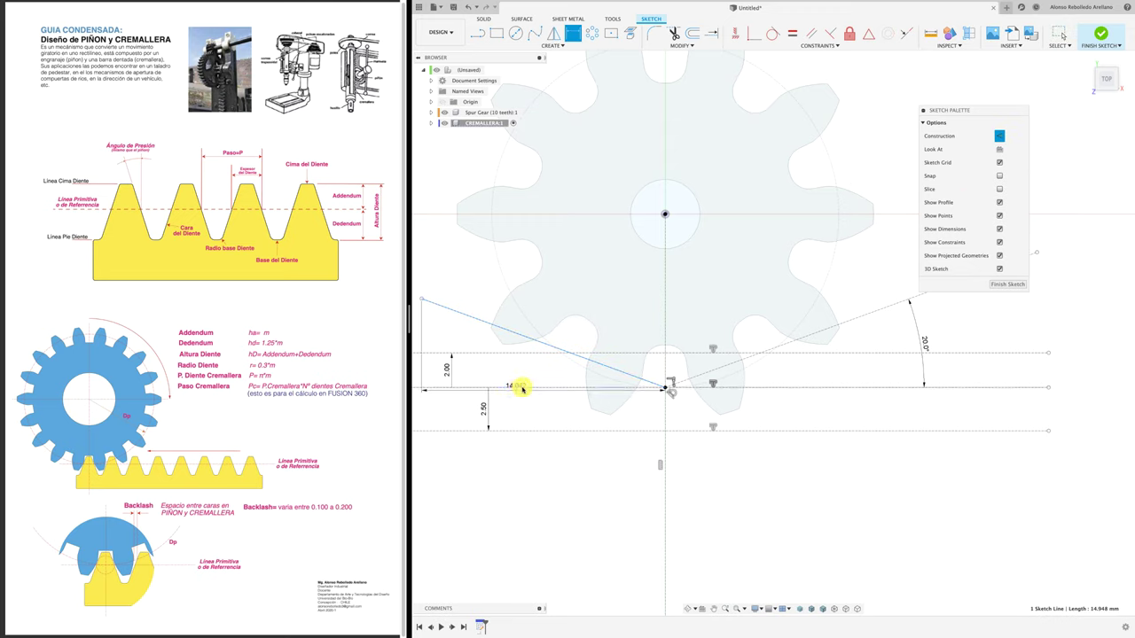
pyautogui.press('Escape')
pyautogui.press('d')
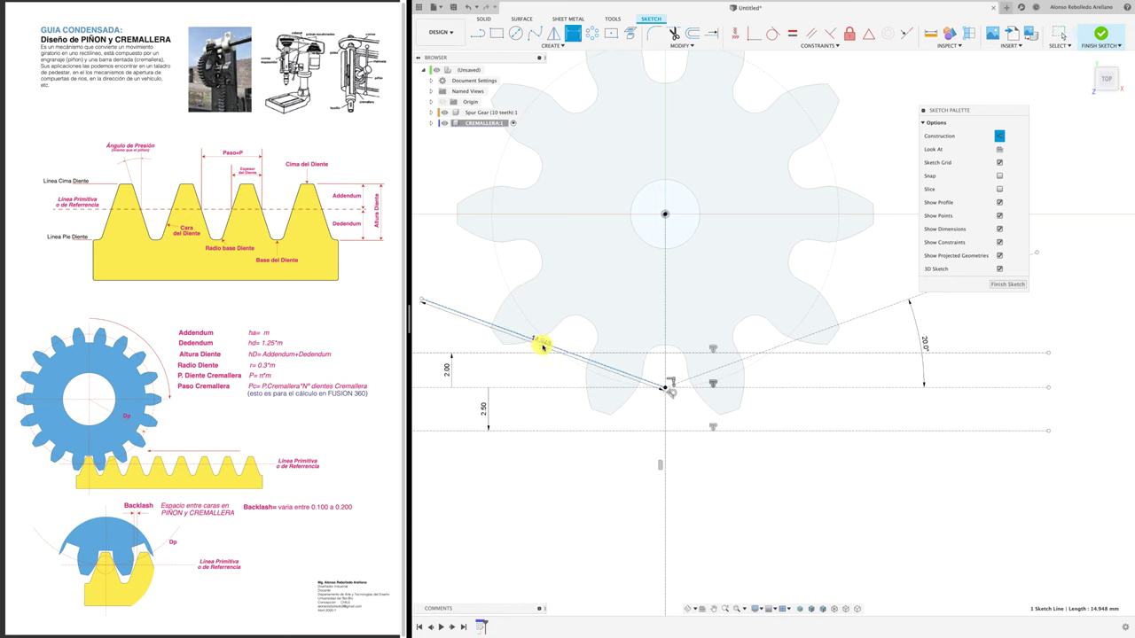
pyautogui.click(532, 389)
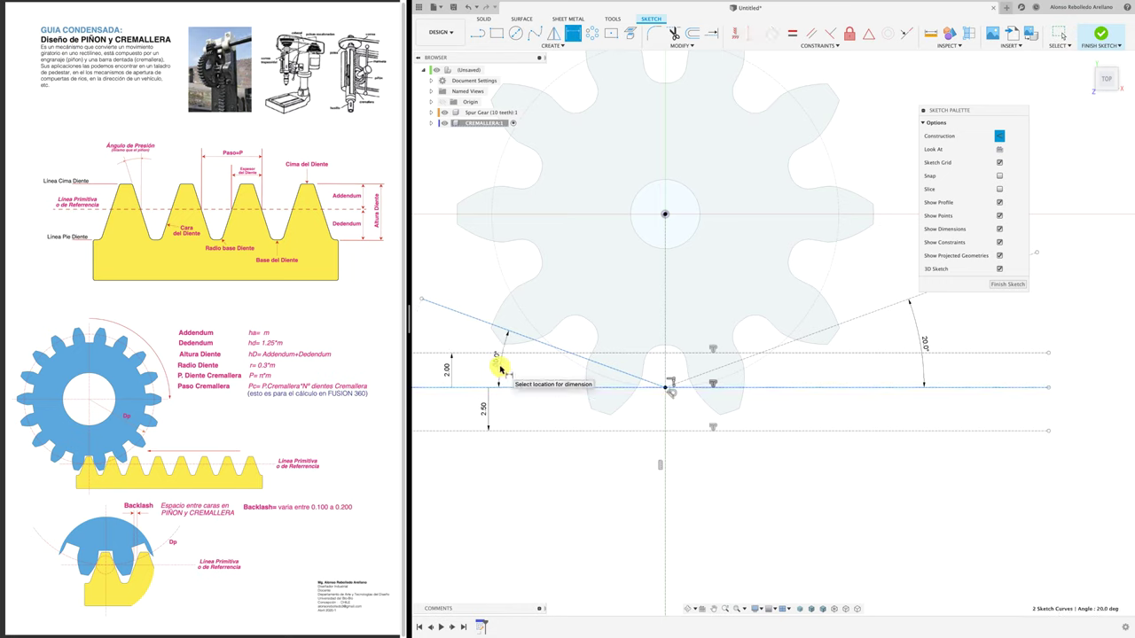
pyautogui.click(502, 368)
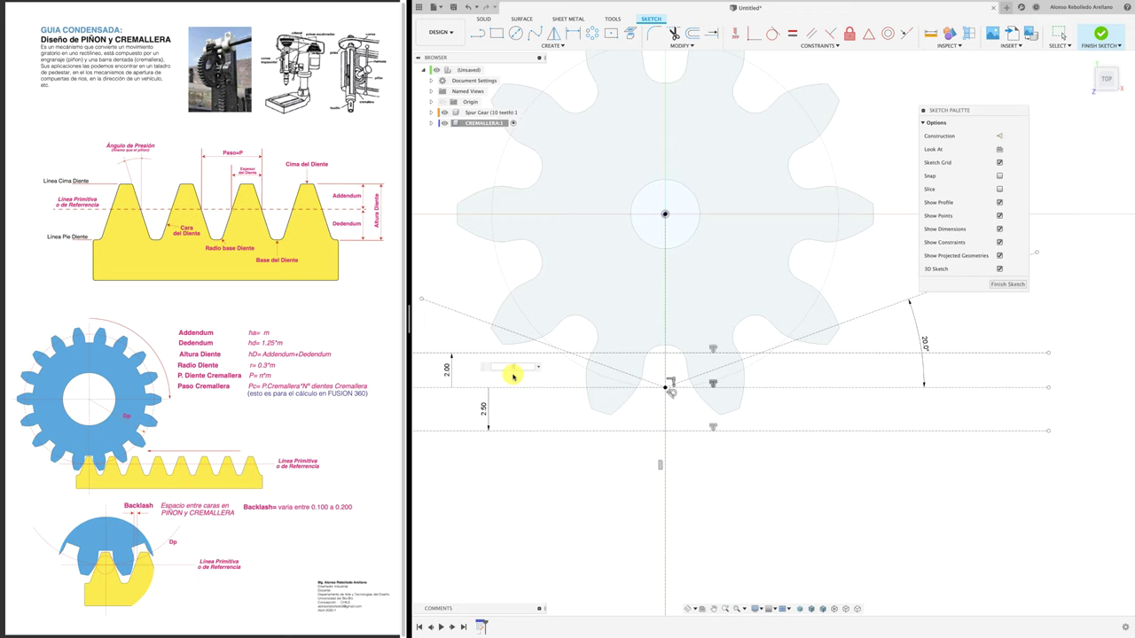
pyautogui.press('Return')
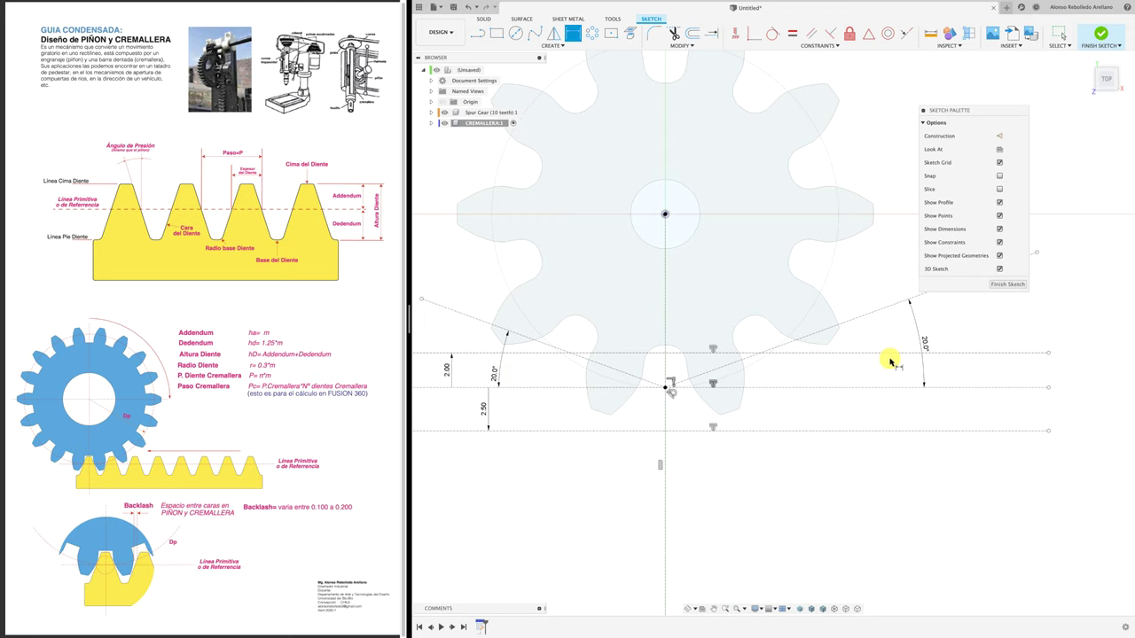
pyautogui.moveTo(994, 110); pyautogui.dragTo(1036, 102)
pyautogui.scroll(5, 823, 484)
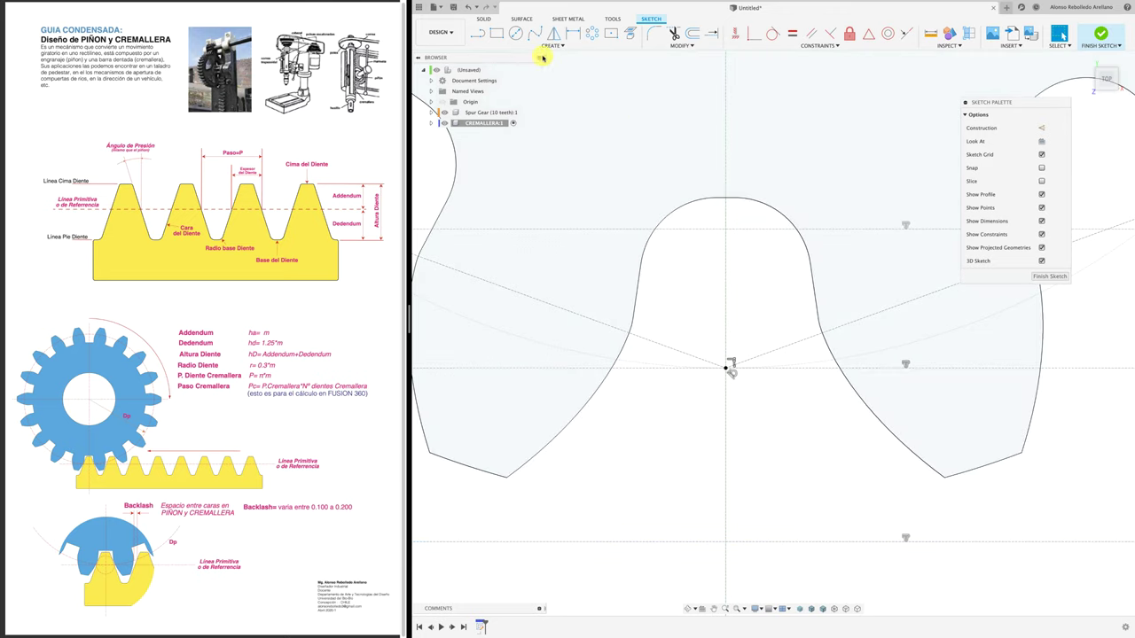
# - Draw a construction circle centred on the pitch point
pyautogui.click(515, 33)
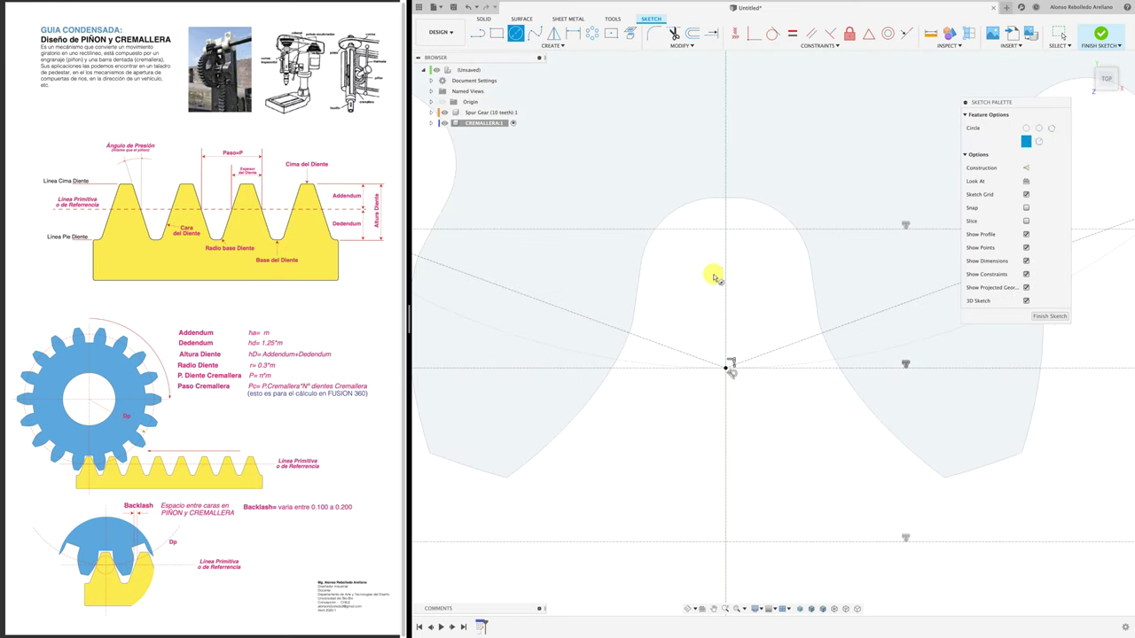
pyautogui.click(726, 368)
pyautogui.scroll(3, 807, 337)
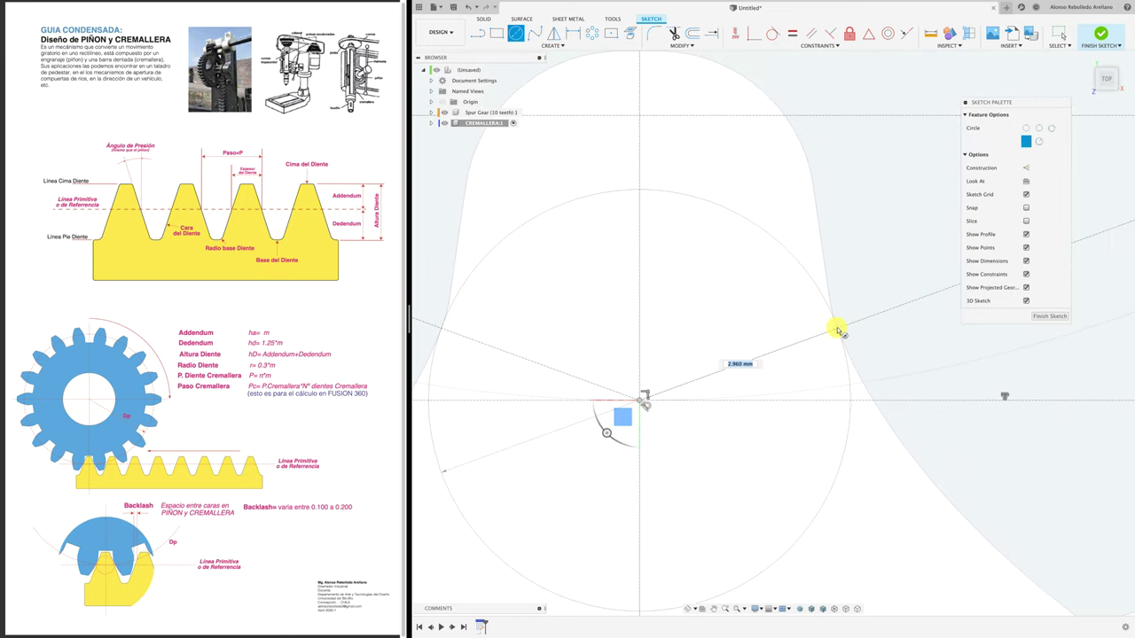
pyautogui.click(837, 330)
pyautogui.press('Escape')
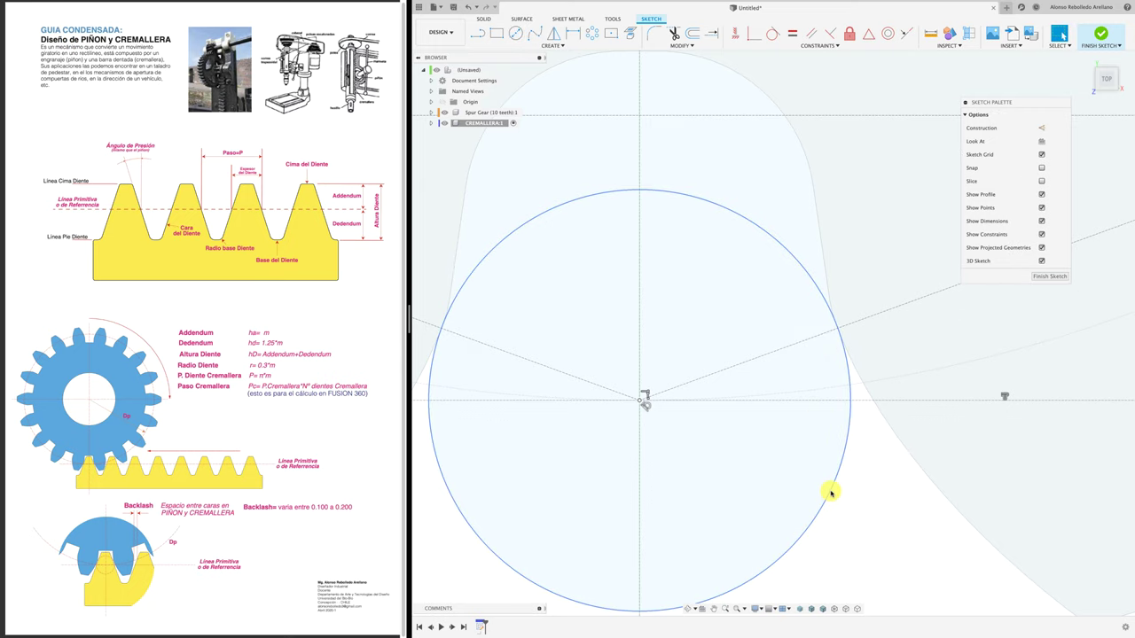
pyautogui.click(830, 493)
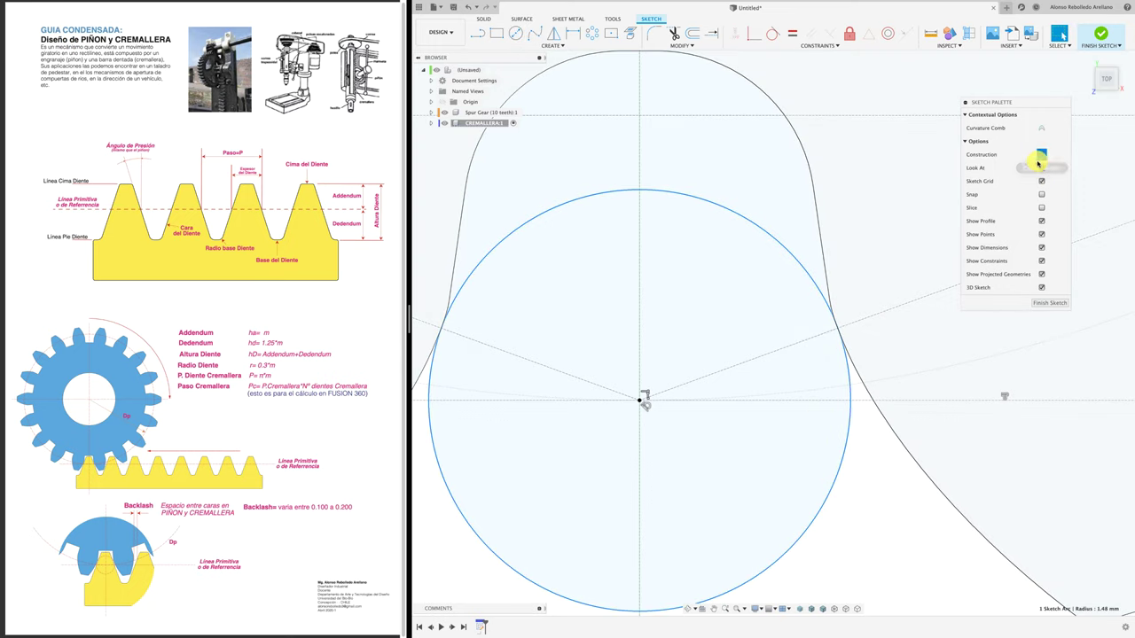
pyautogui.click(1041, 154)
pyautogui.scroll(-3, 848, 468)
pyautogui.scroll(1, 841, 505)
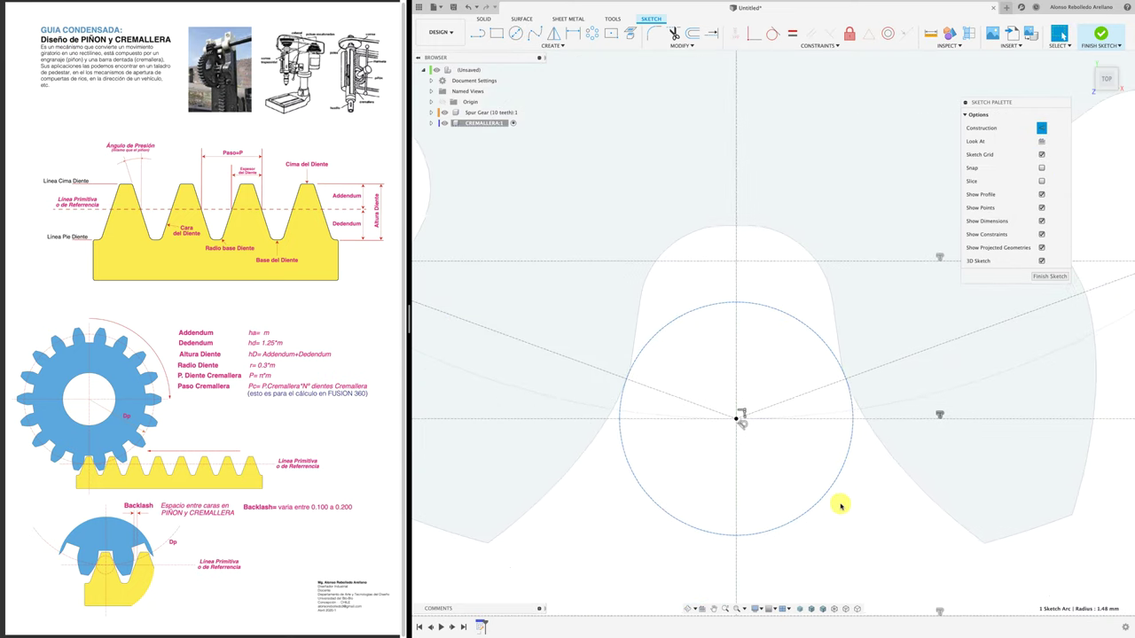
pyautogui.scroll(1, 840, 506)
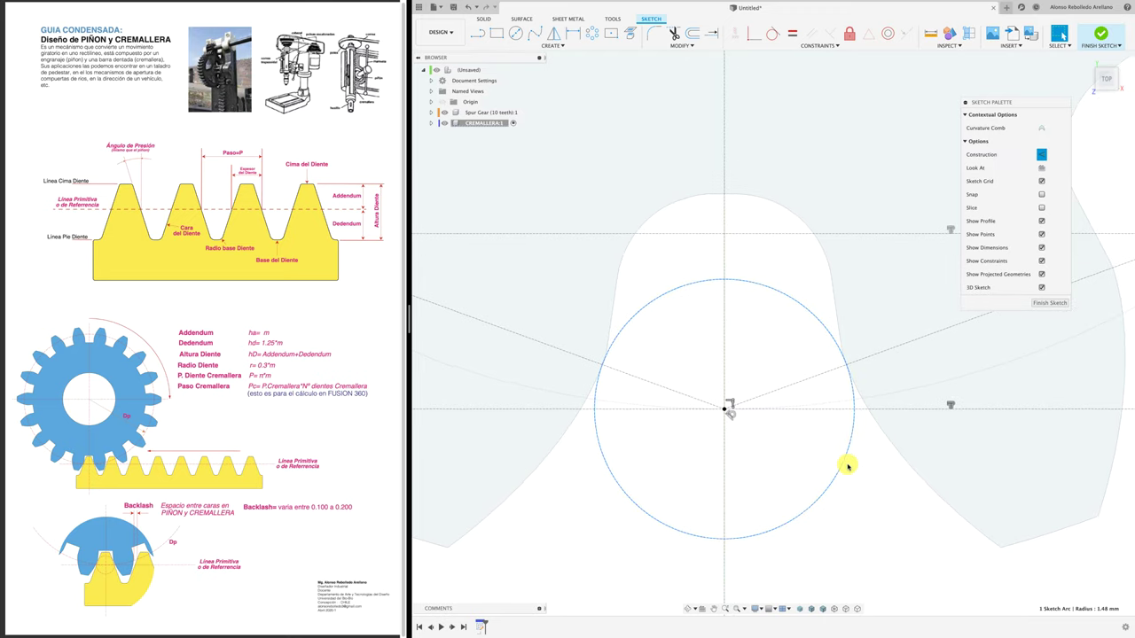
# - Resize the construction circle to a 1.48 mm radius and fix it in place
pyautogui.press('Delete')
pyautogui.click(848, 33)
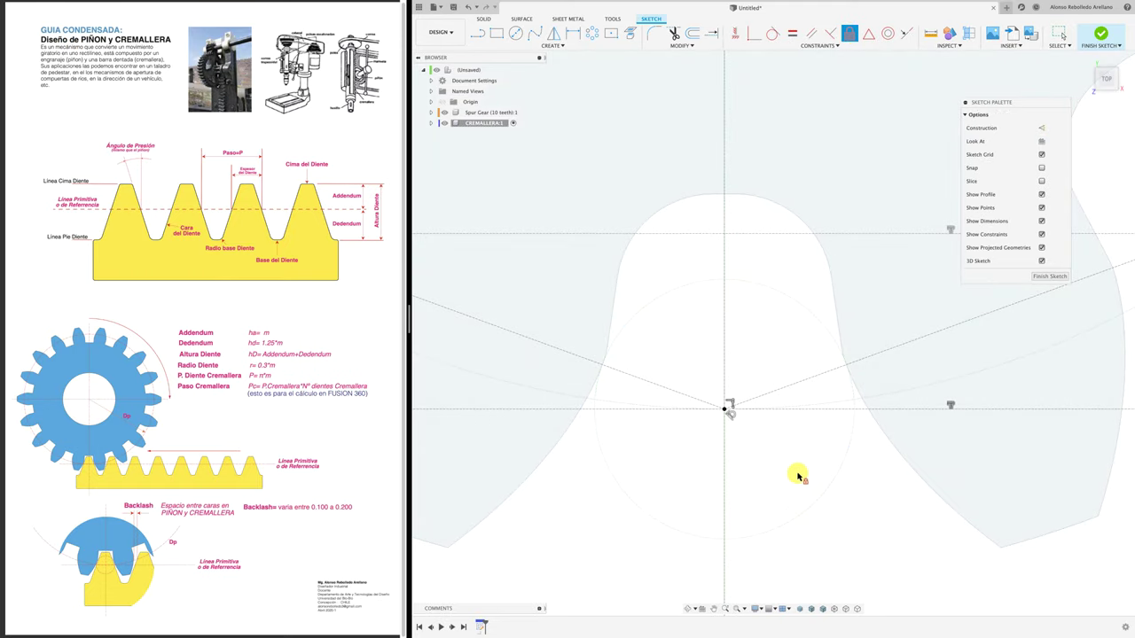
pyautogui.hotkey('ctrl', 'z')
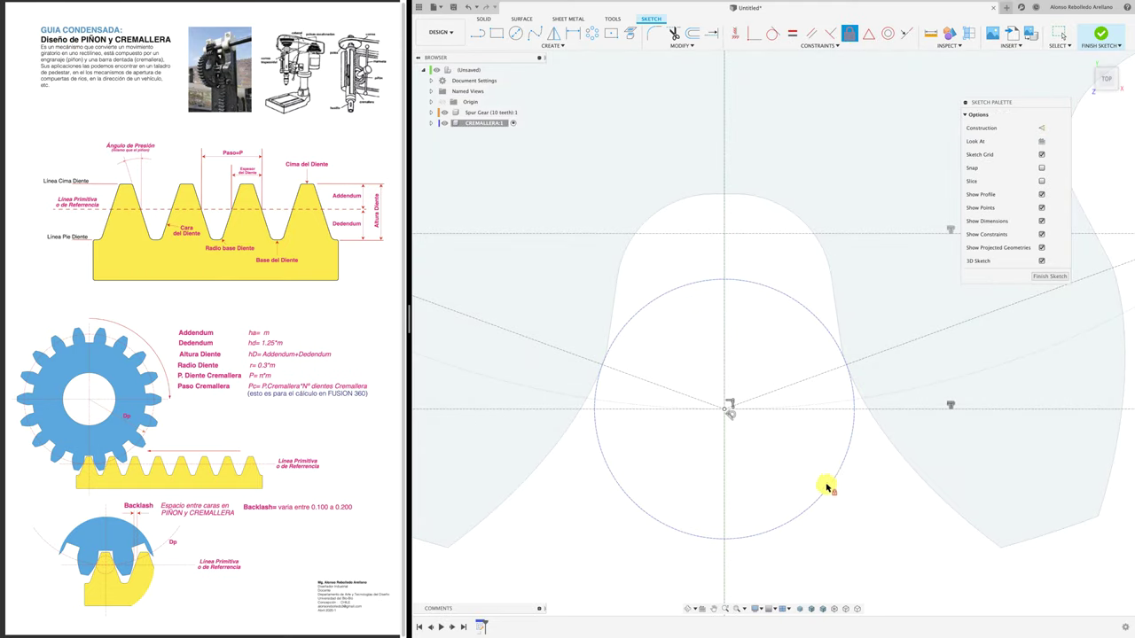
pyautogui.press('Escape')
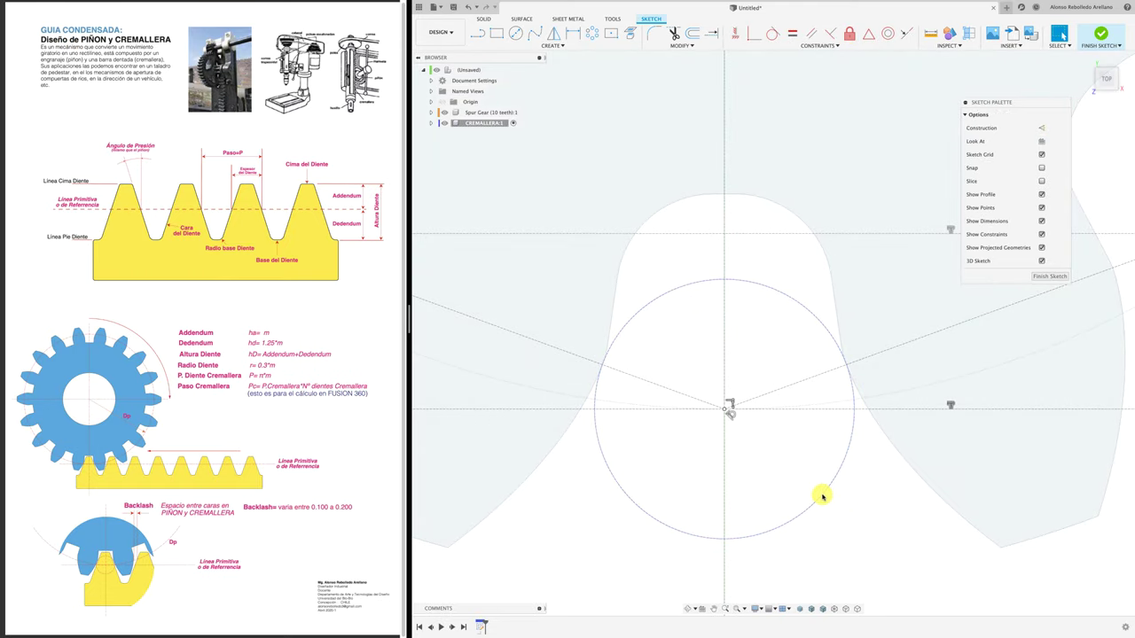
pyautogui.click(824, 494)
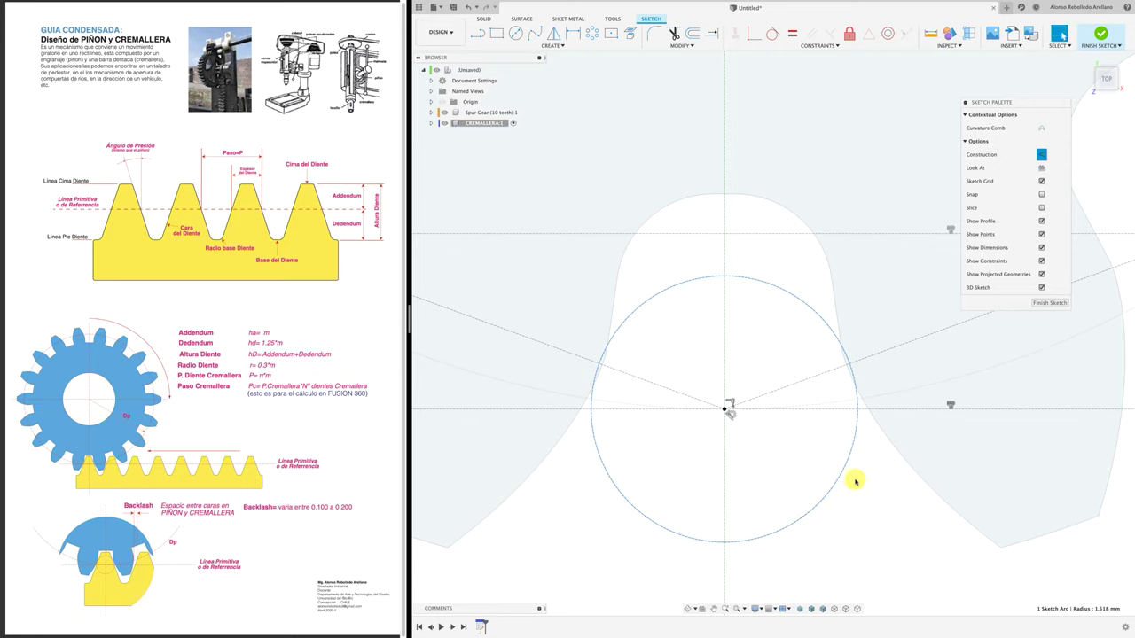
pyautogui.moveTo(853, 482); pyautogui.dragTo(830, 484)
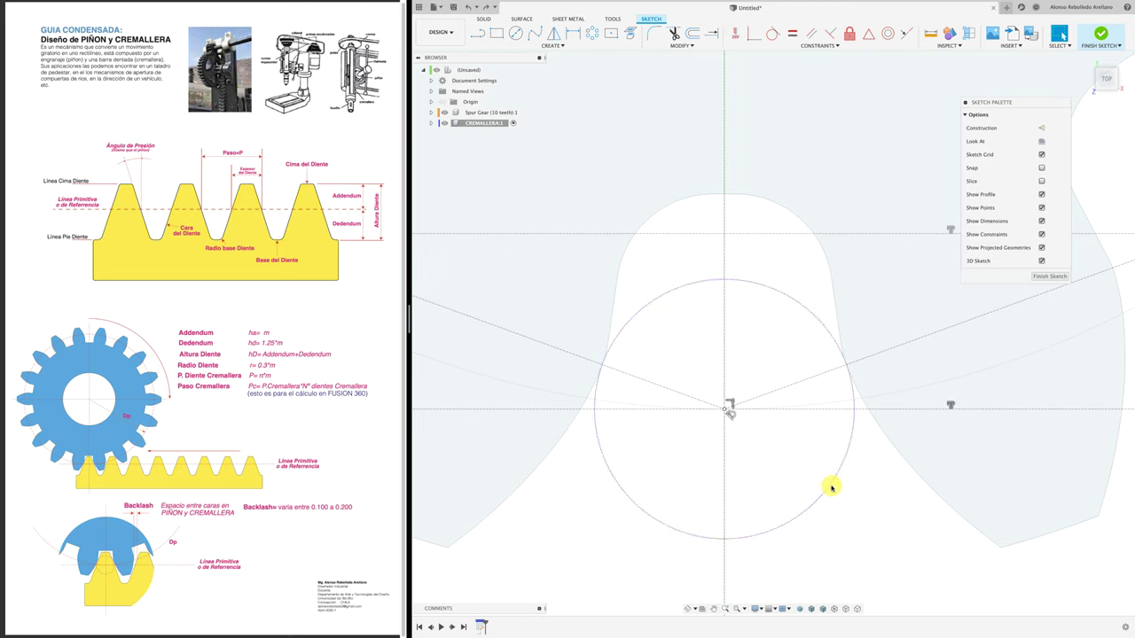
pyautogui.click(850, 33)
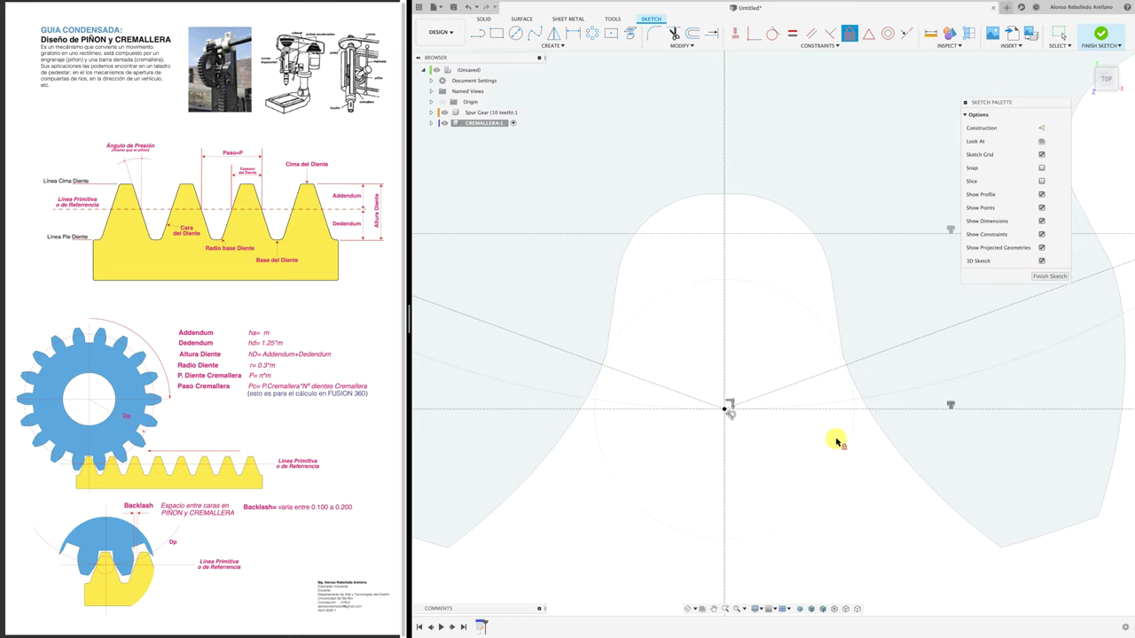
pyautogui.click(847, 452)
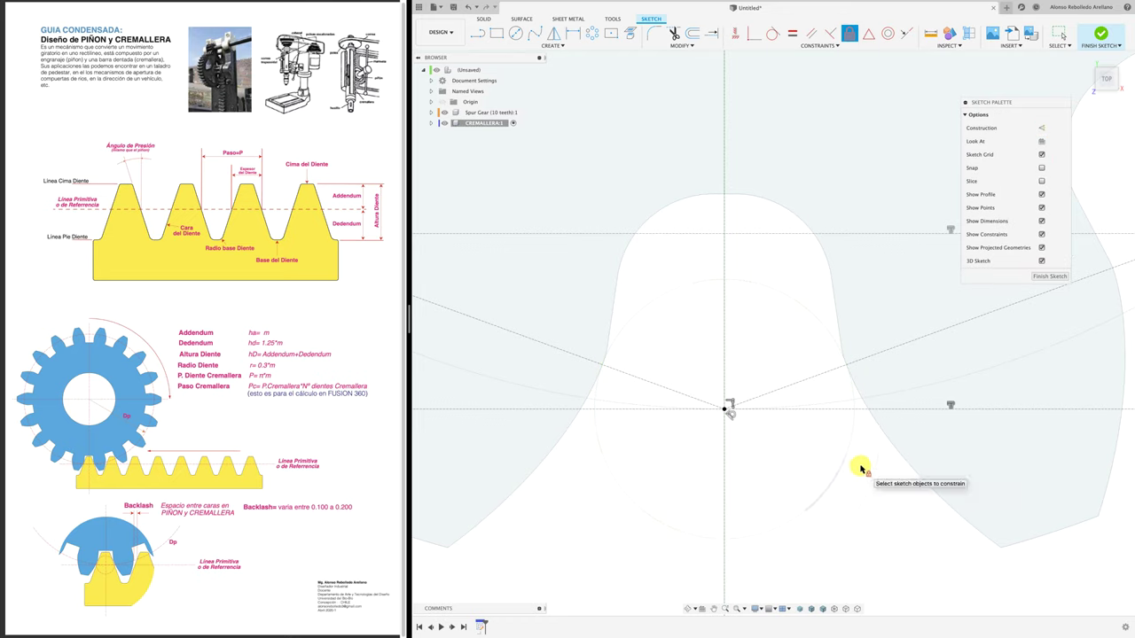
pyautogui.press('Escape')
pyautogui.click(842, 466)
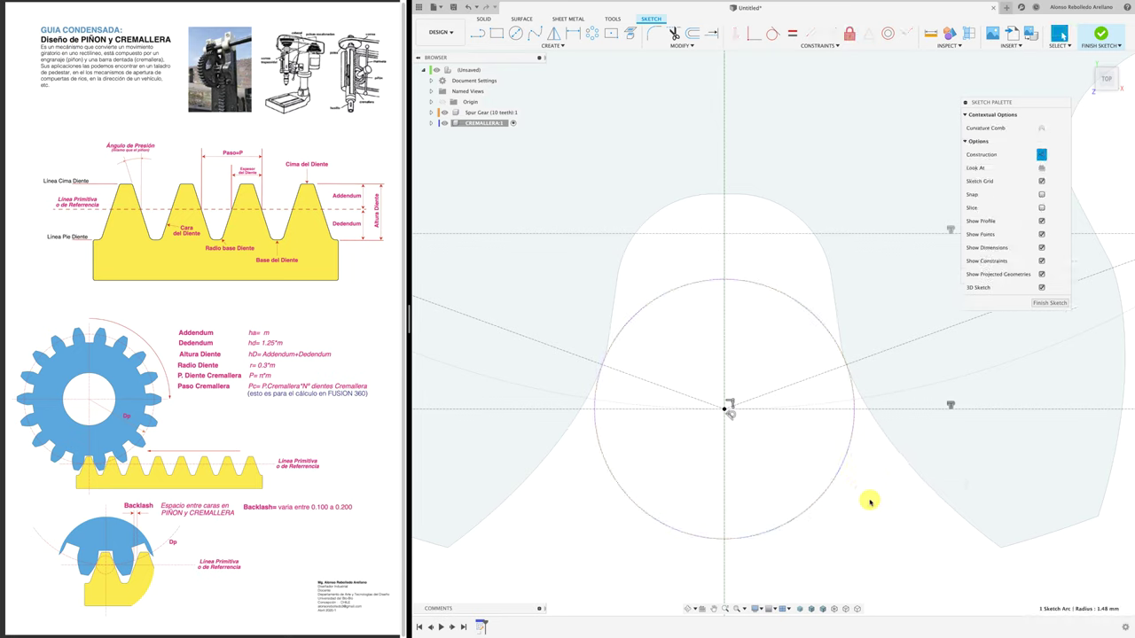
pyautogui.press('Escape')
# - Draw a second concentric construction circle just outside the 1.48 mm circle
pyautogui.press('c')
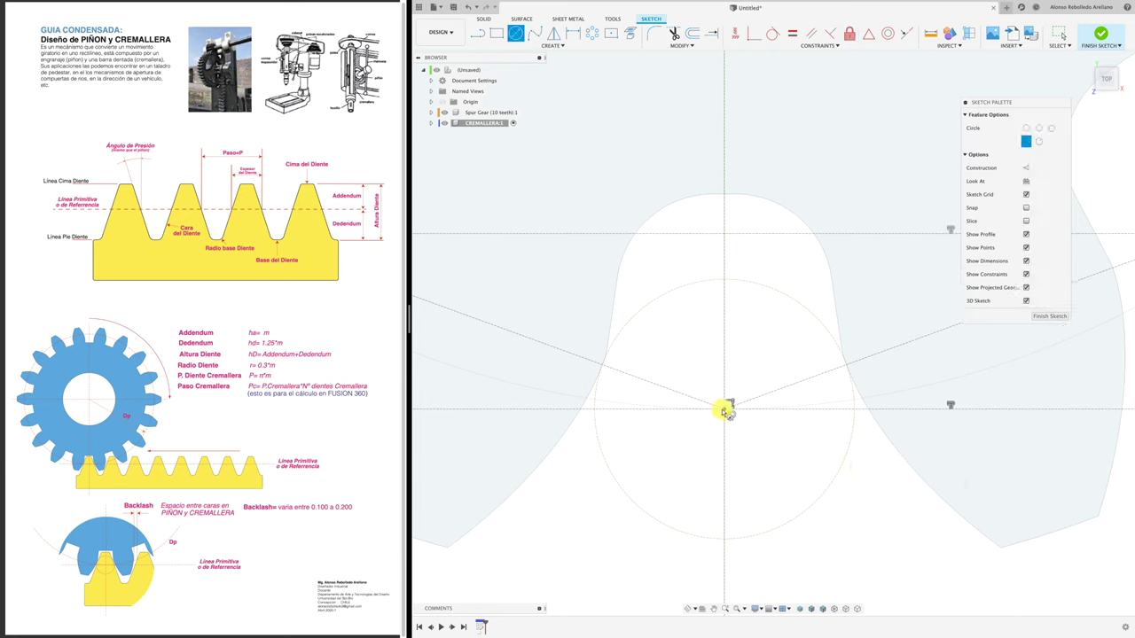
pyautogui.click(728, 407)
pyautogui.click(810, 483)
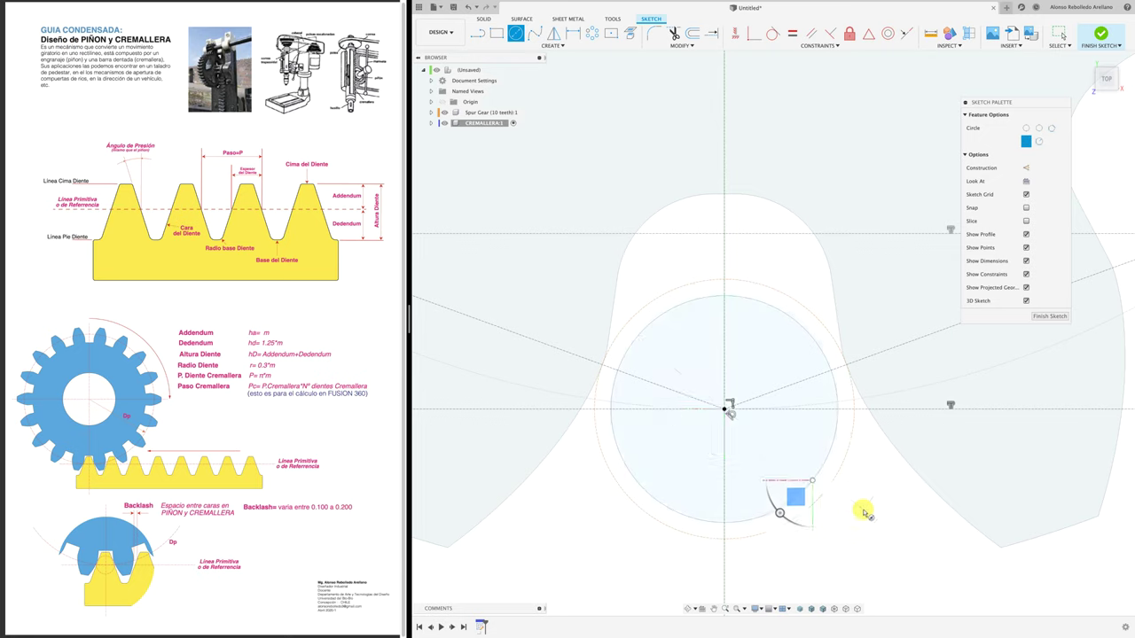
pyautogui.press('Escape')
pyautogui.click(808, 484)
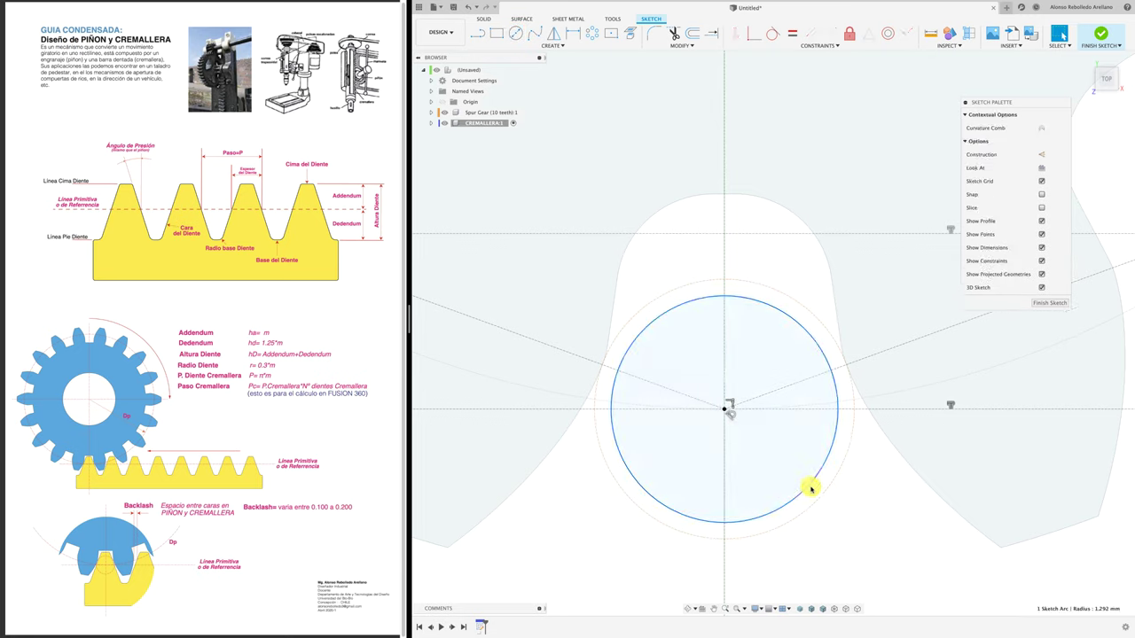
pyautogui.click(1041, 154)
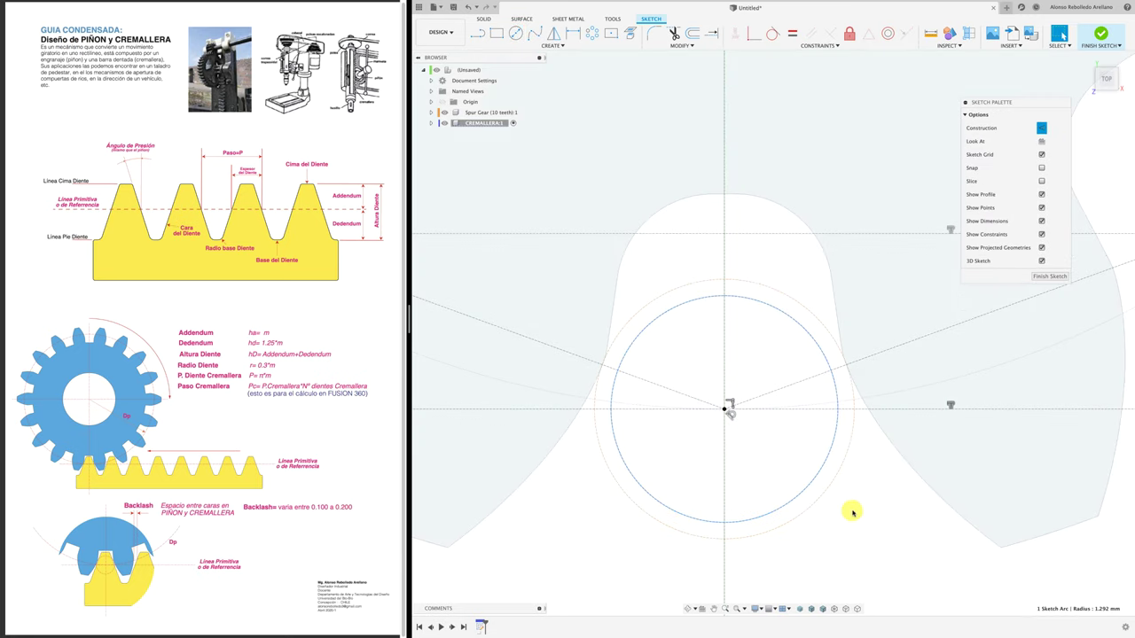
pyautogui.click(850, 510)
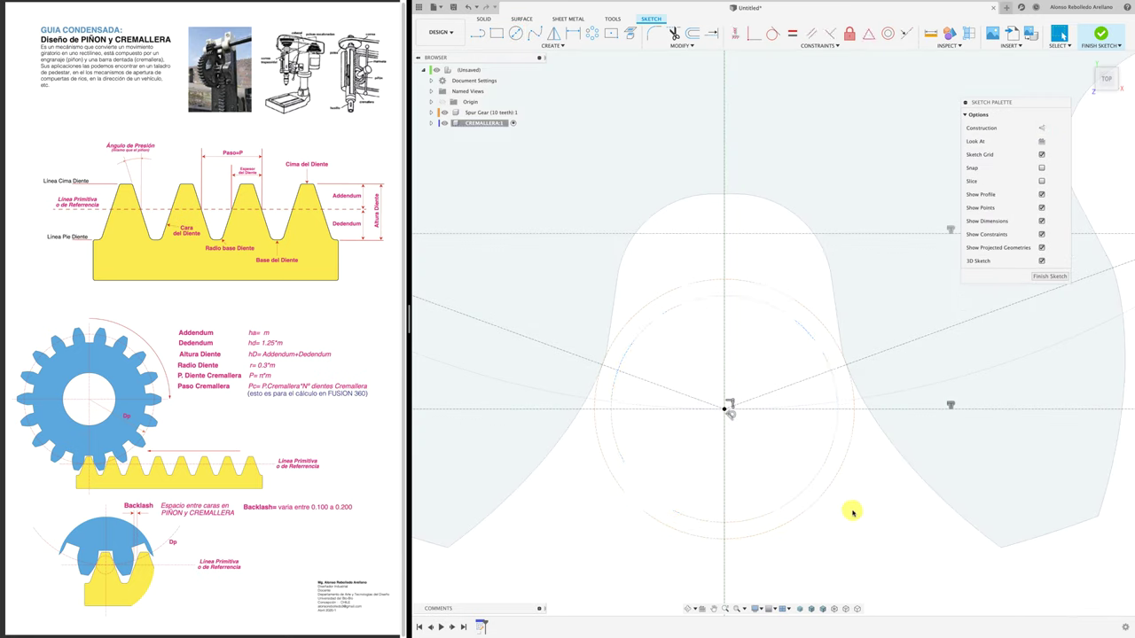
# - Dimension the gap between the two circles as 0.15 mm
pyautogui.click(811, 489)
pyautogui.press('d')
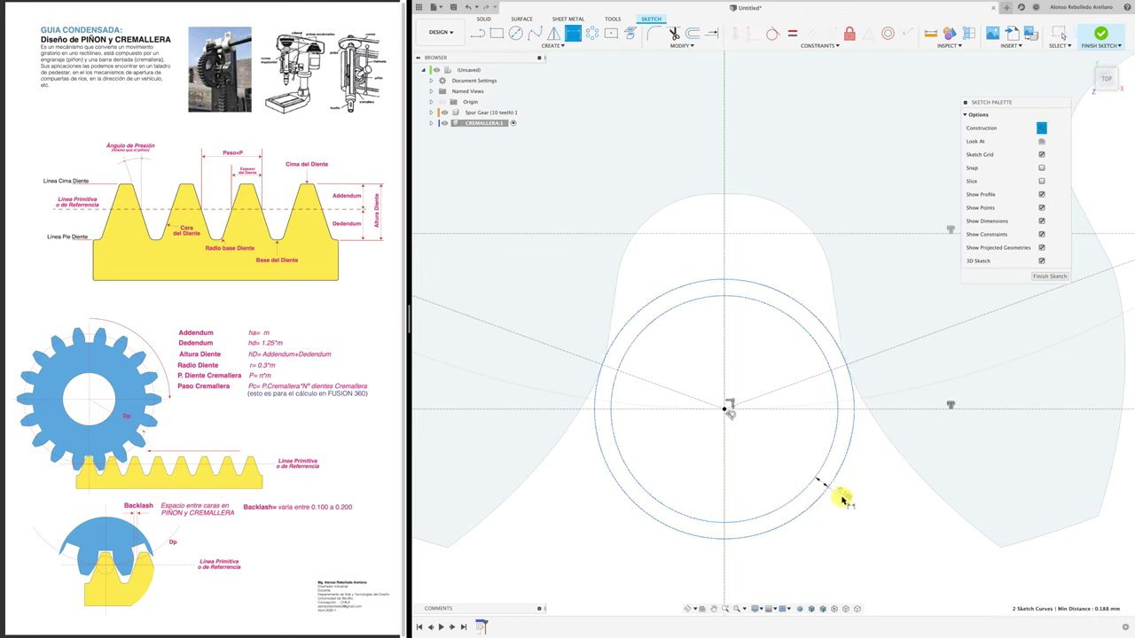
pyautogui.click(842, 509)
pyautogui.write('0.15')
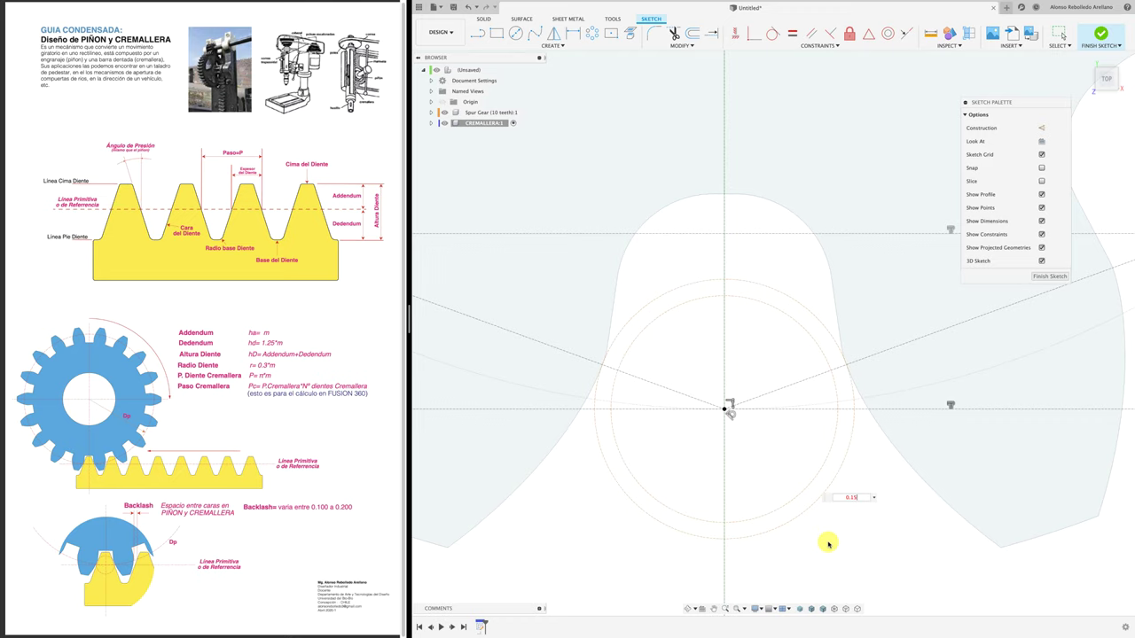
pyautogui.press('Return')
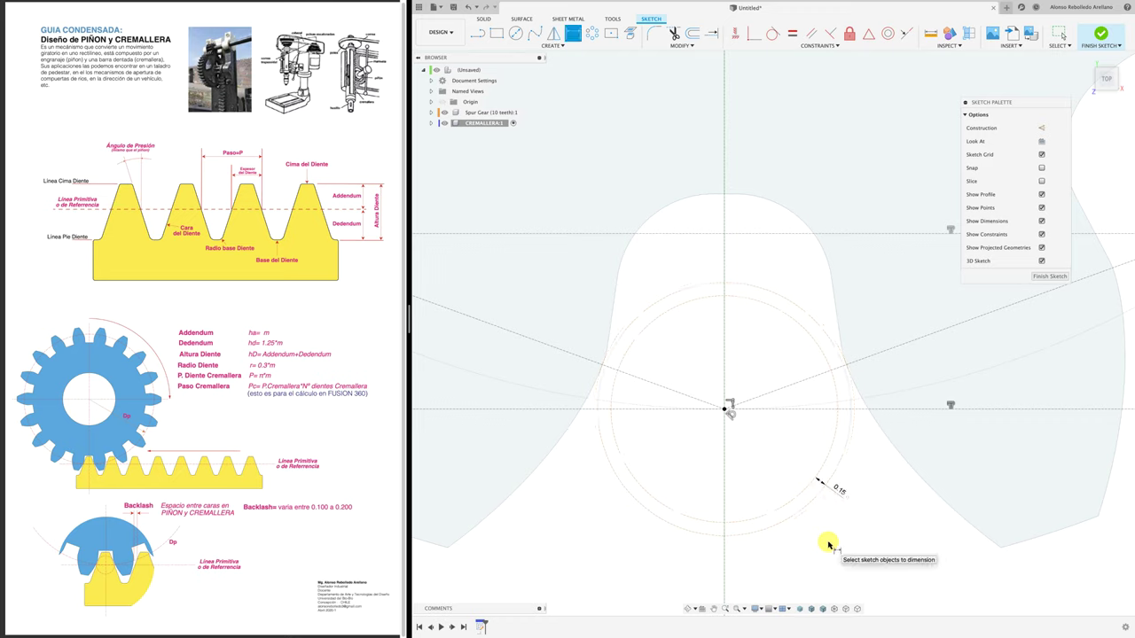
pyautogui.press('Escape')
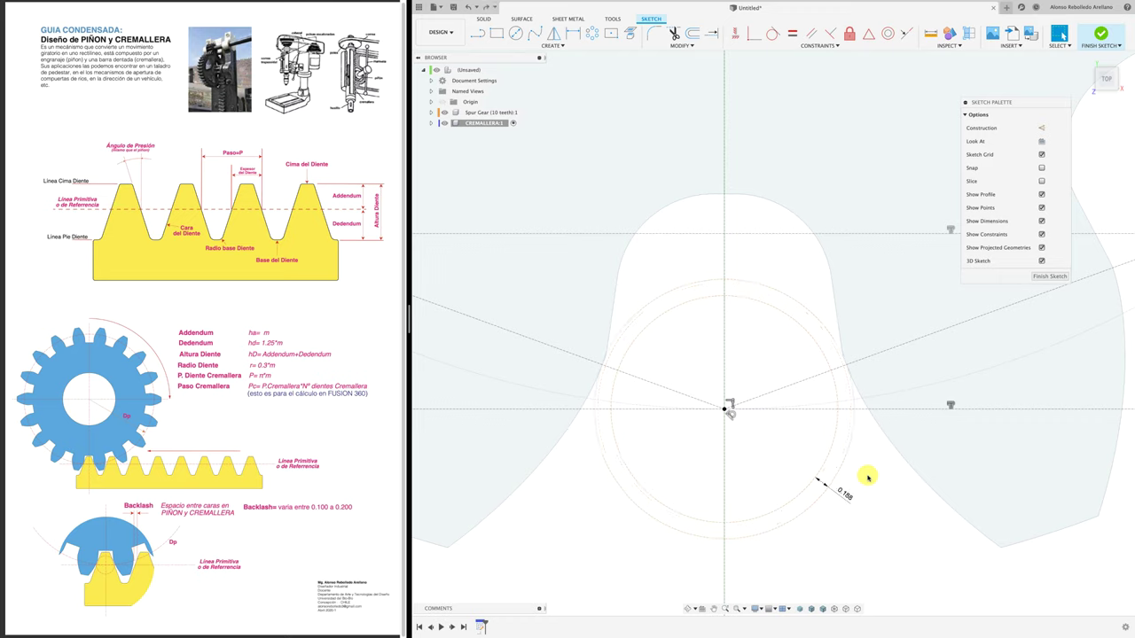
# - Fix the gear's outer circle and its centre point in place
pyautogui.click(839, 469)
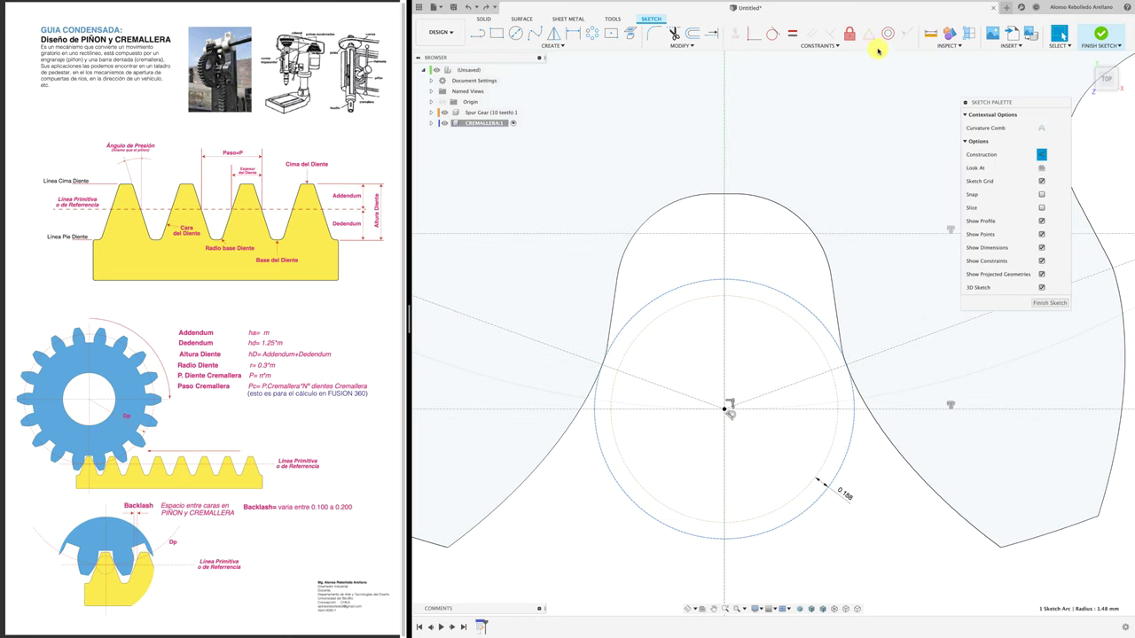
pyautogui.click(849, 40)
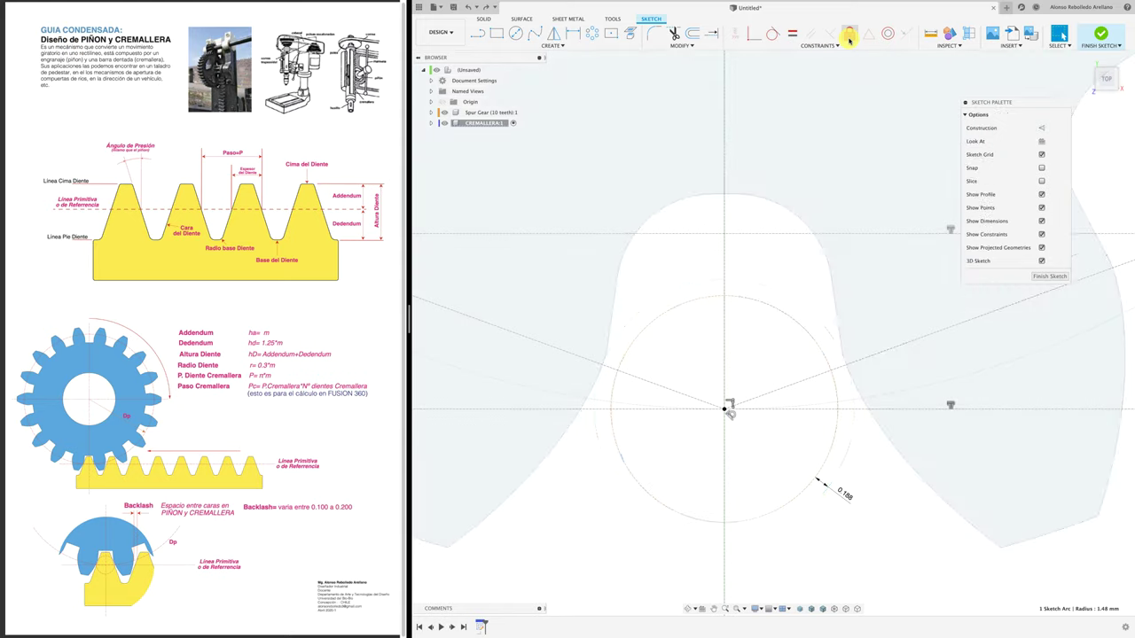
pyautogui.click(724, 411)
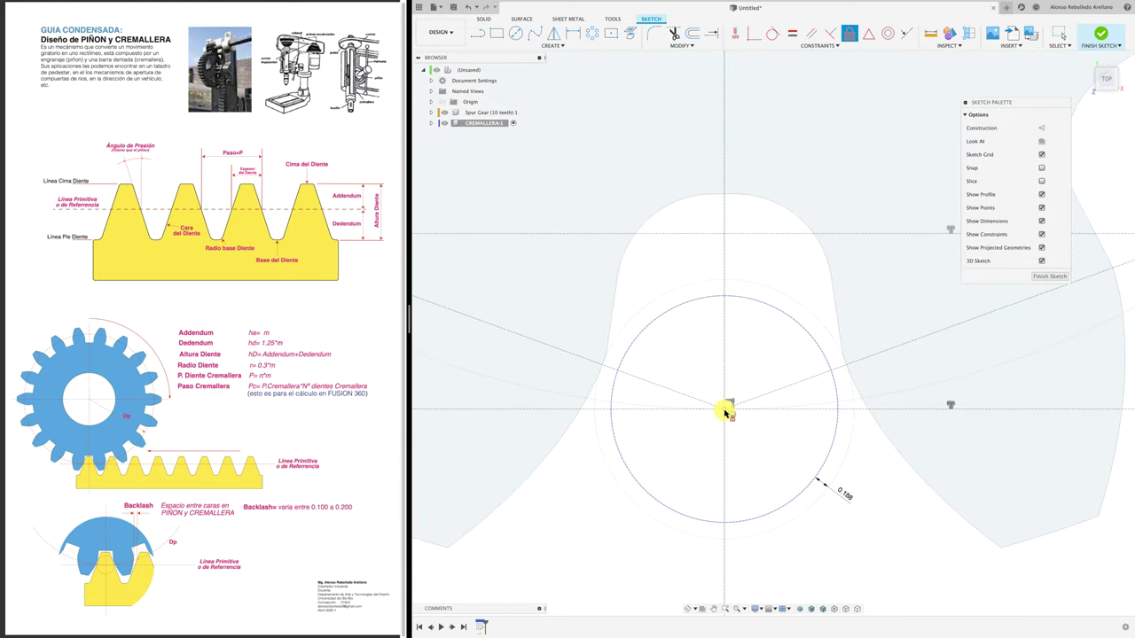
pyautogui.click(847, 451)
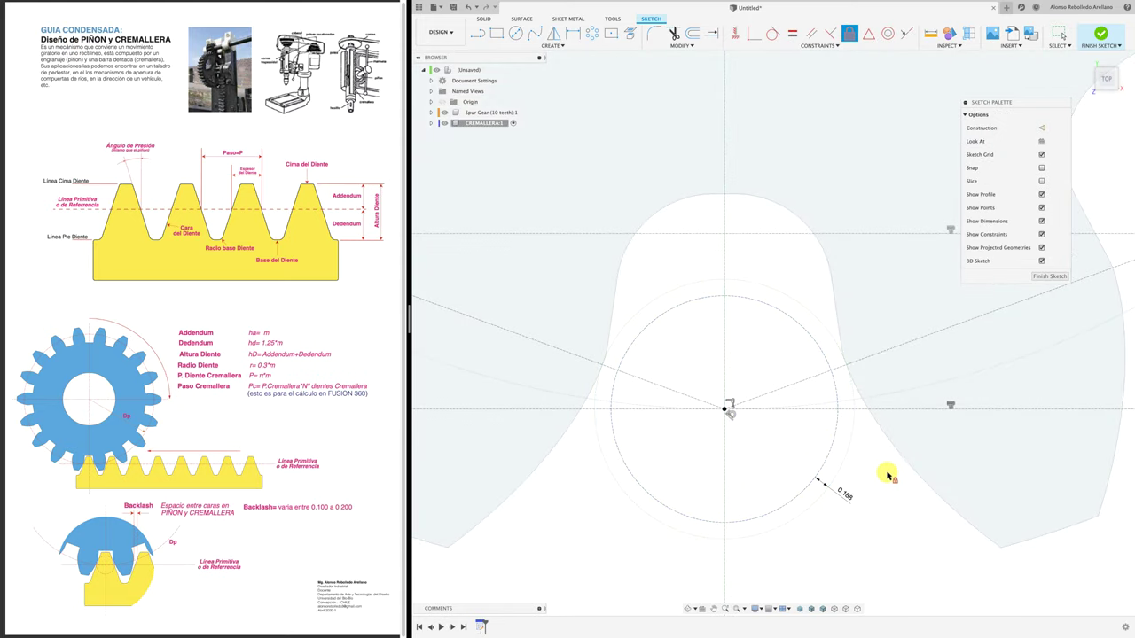
pyautogui.press('Escape')
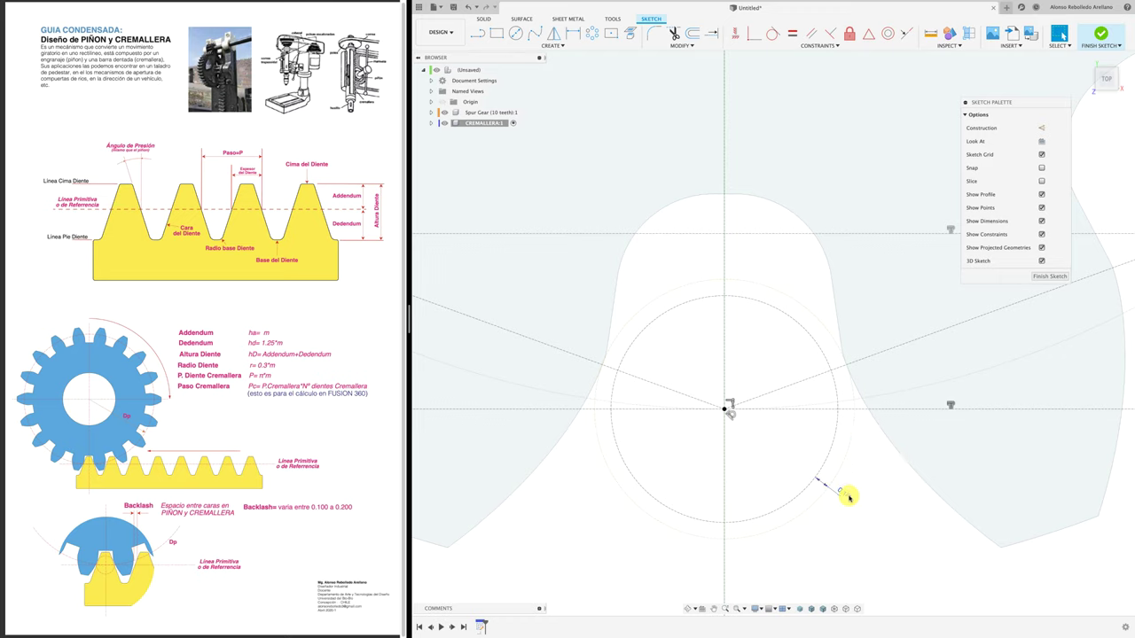
# - Dimension the gap between the two circles to 0.15 mm and bring the area below the gear into view
pyautogui.click(849, 497)
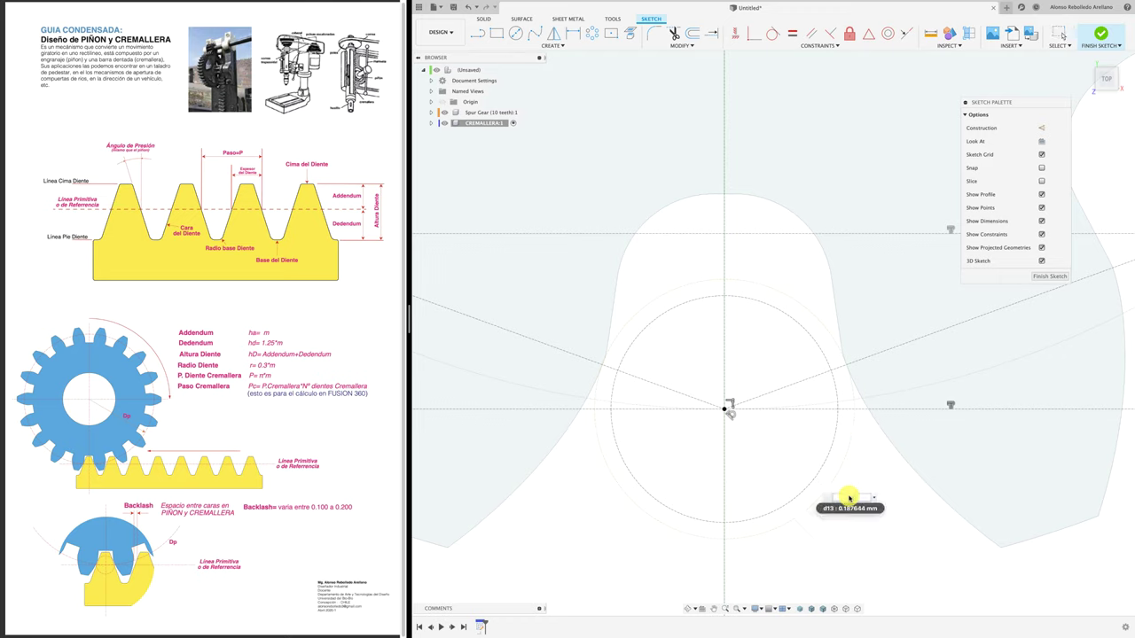
pyautogui.press('Return')
pyautogui.press('Escape')
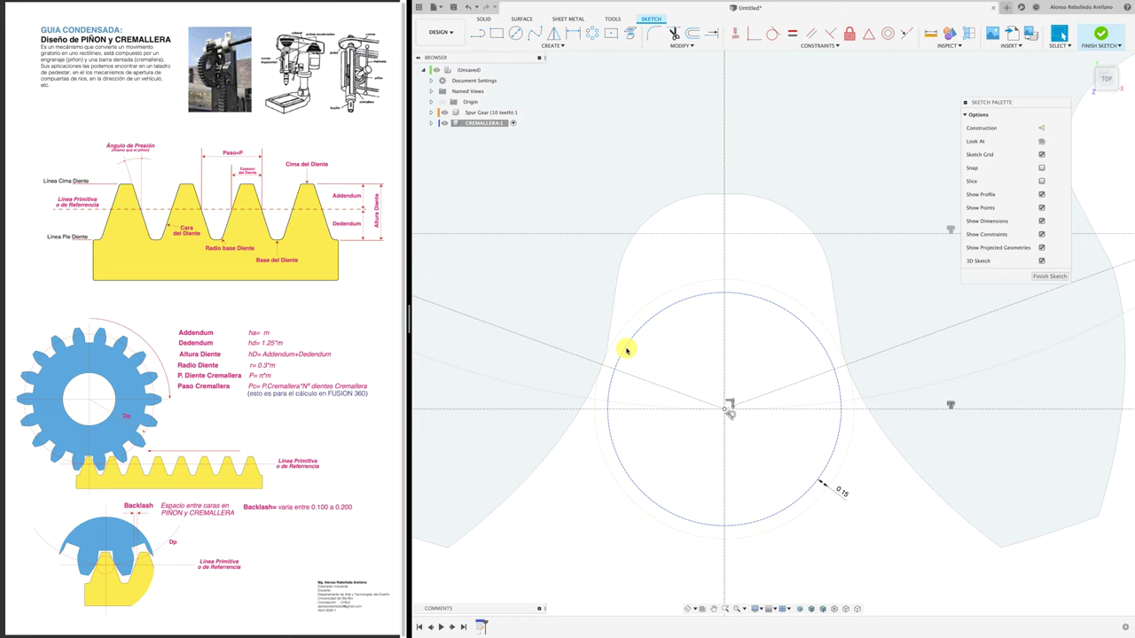
pyautogui.click(625, 350)
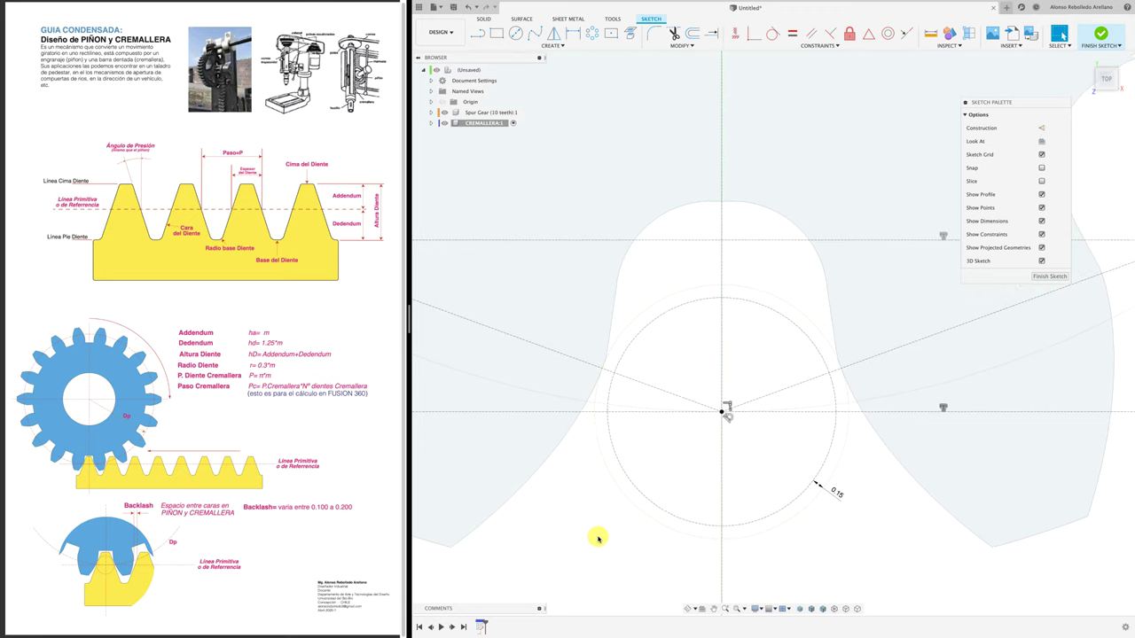
pyautogui.moveTo(590, 534); pyautogui.dragTo(648, 476, button='middle')
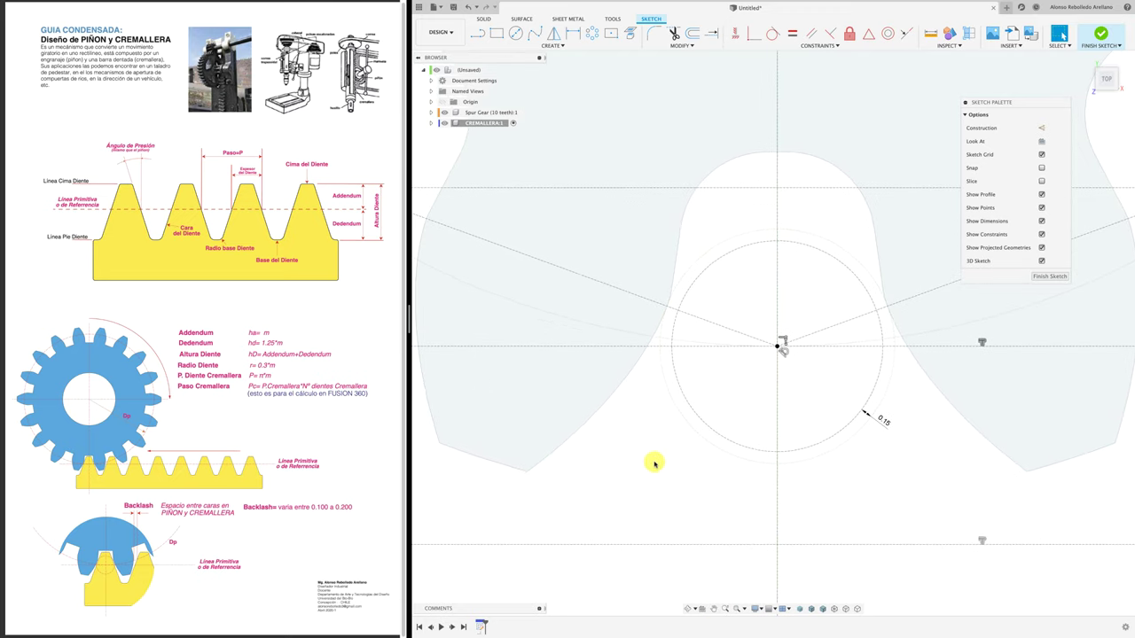
pyautogui.scroll(-2, 653, 462)
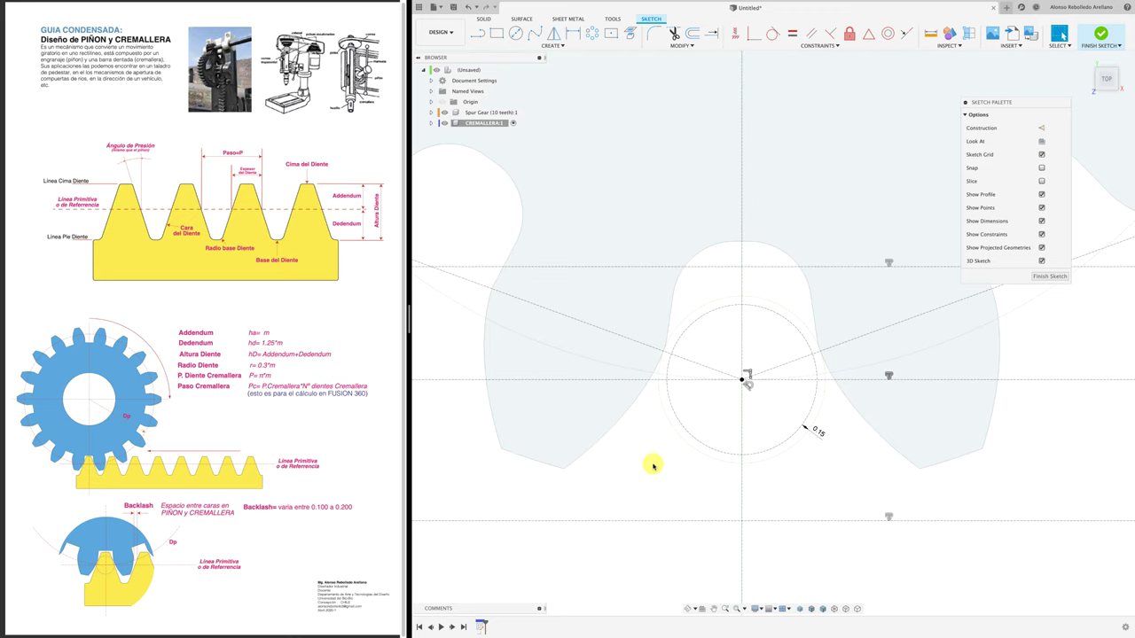
pyautogui.press('l')
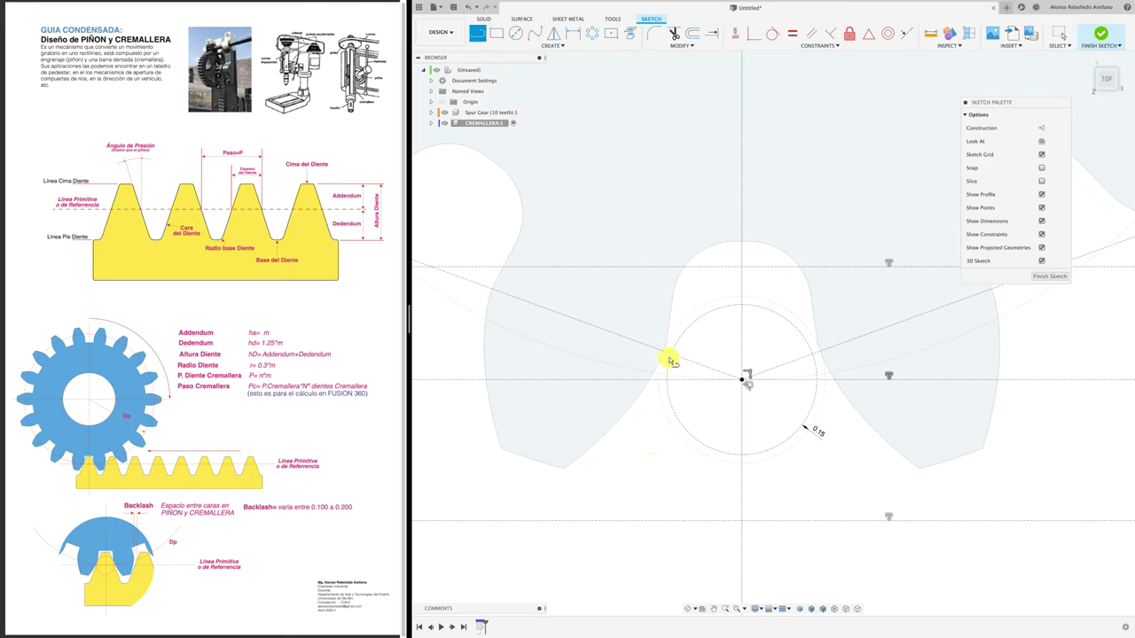
# - Draw a slanted line from below the gear up to the circle's left edge
pyautogui.click(610, 555)
pyautogui.scroll(3, 679, 341)
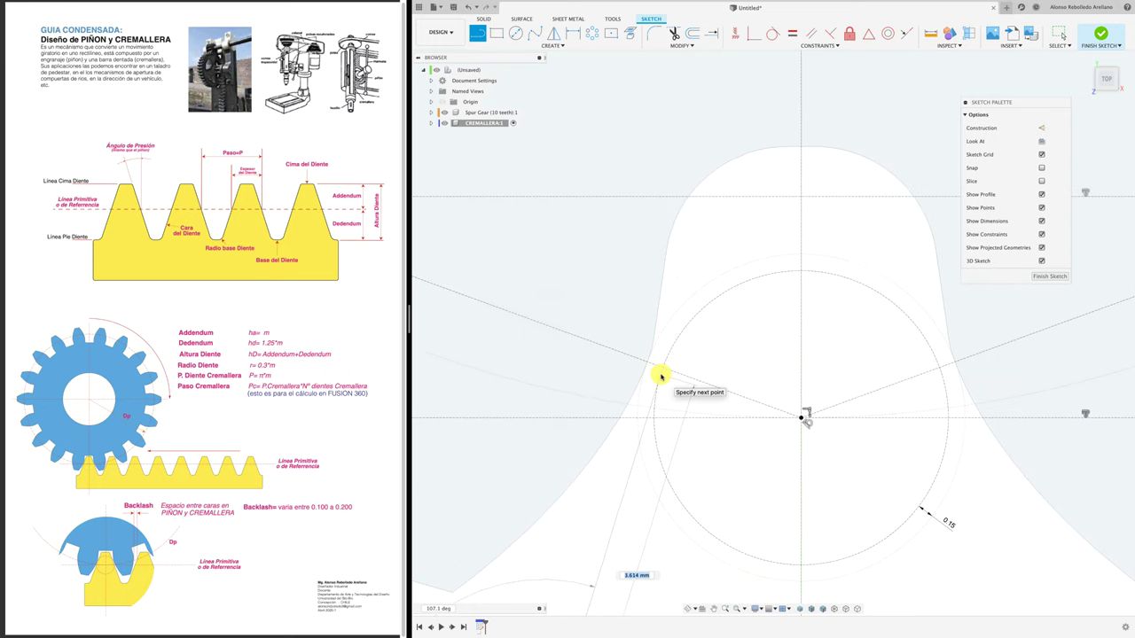
pyautogui.click(661, 377)
pyautogui.press('Escape')
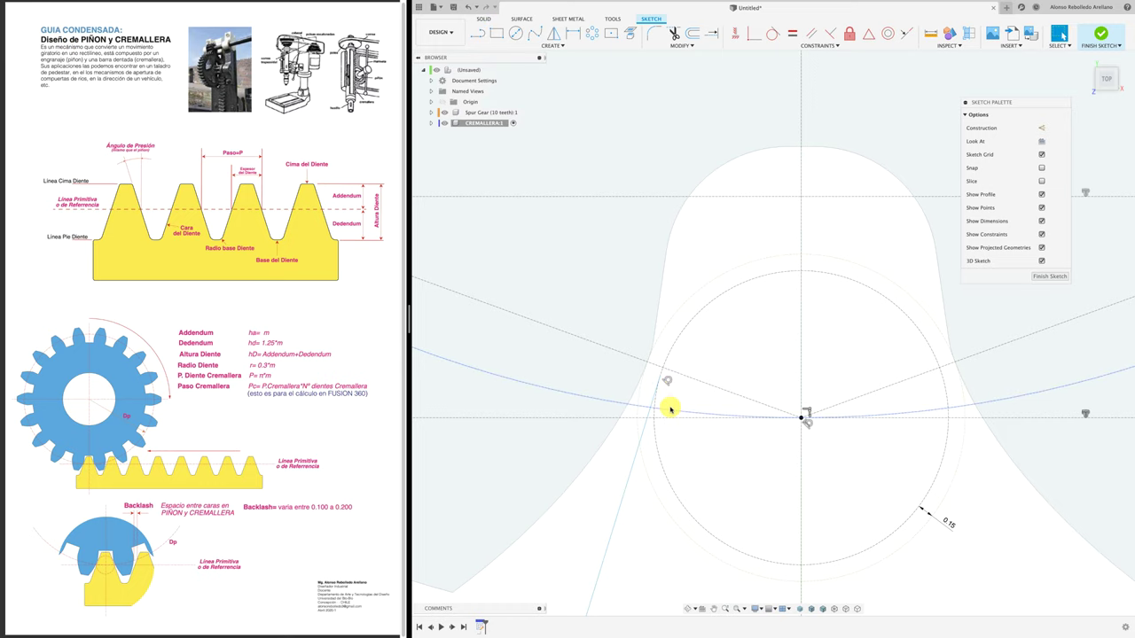
pyautogui.scroll(-3, 671, 403)
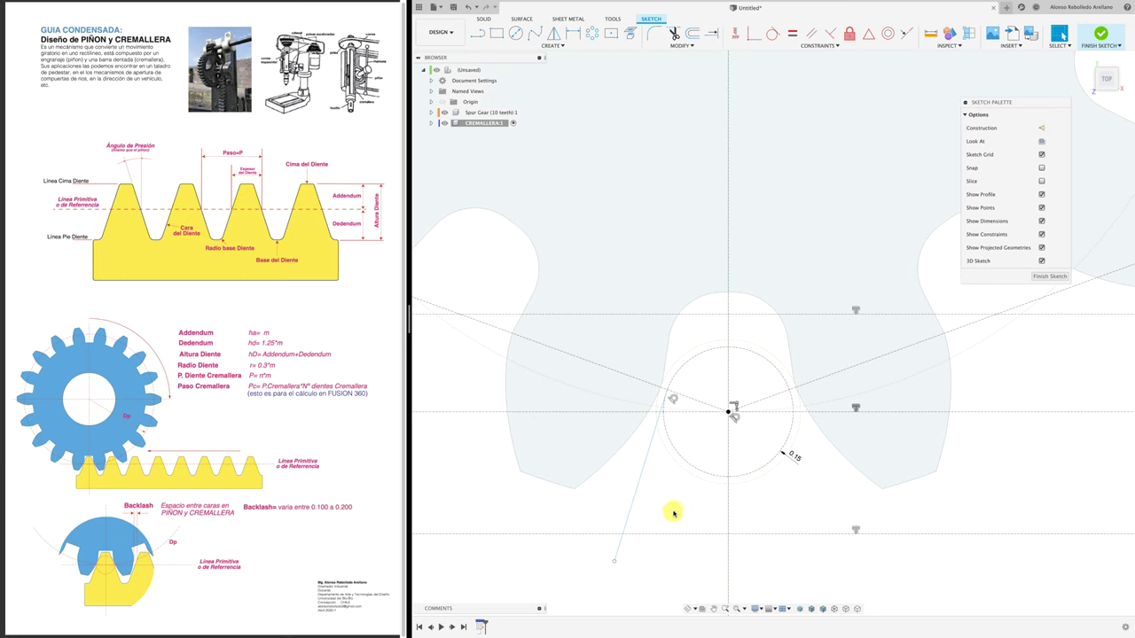
# - Dimension the slanted line at 20.0° from the vertical centre line
pyautogui.click(630, 506)
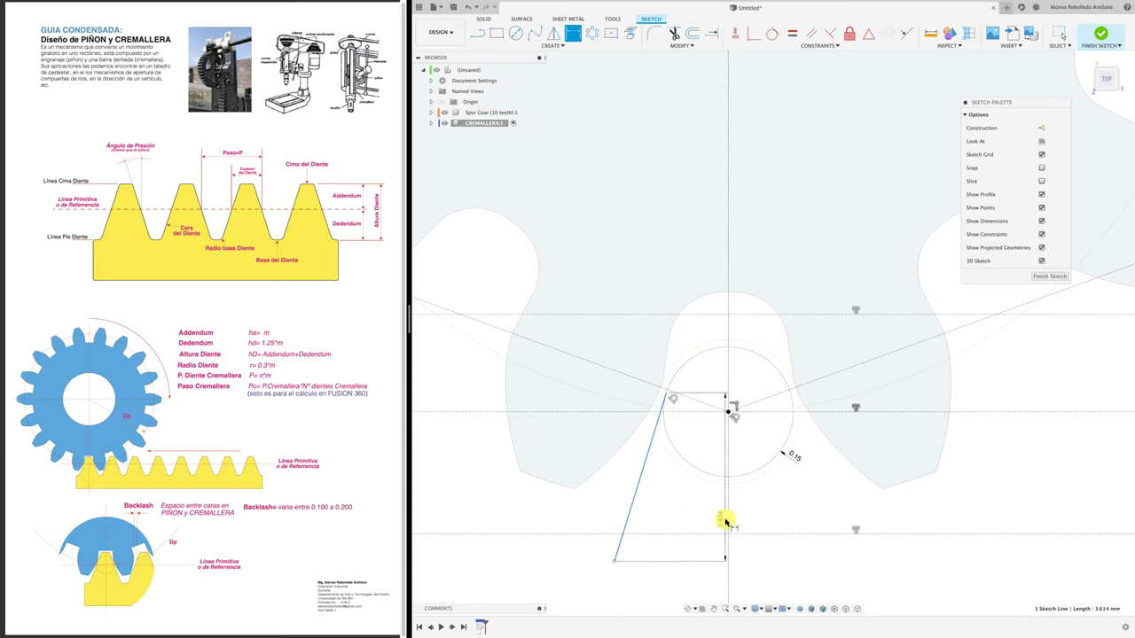
pyautogui.click(727, 522)
pyautogui.click(687, 523)
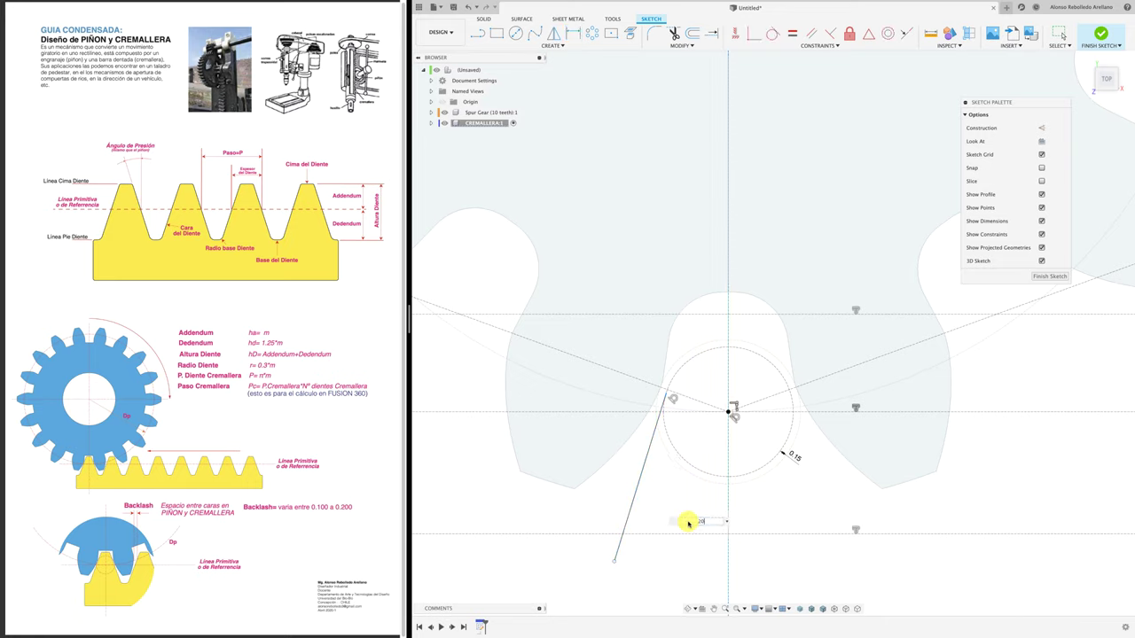
pyautogui.press('Return')
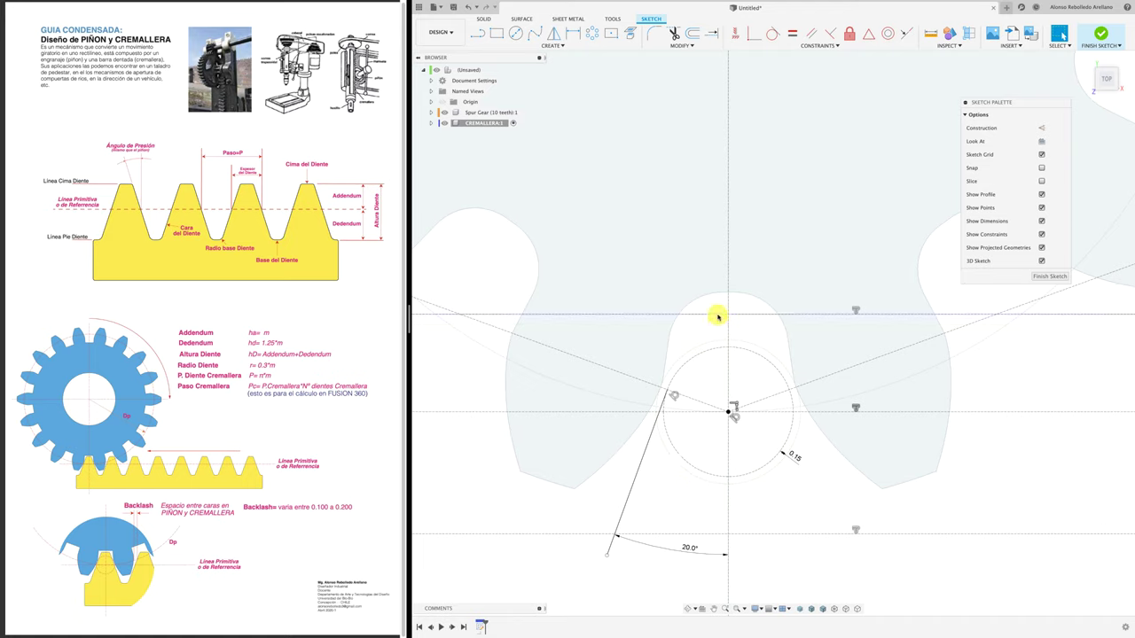
pyautogui.press('Escape')
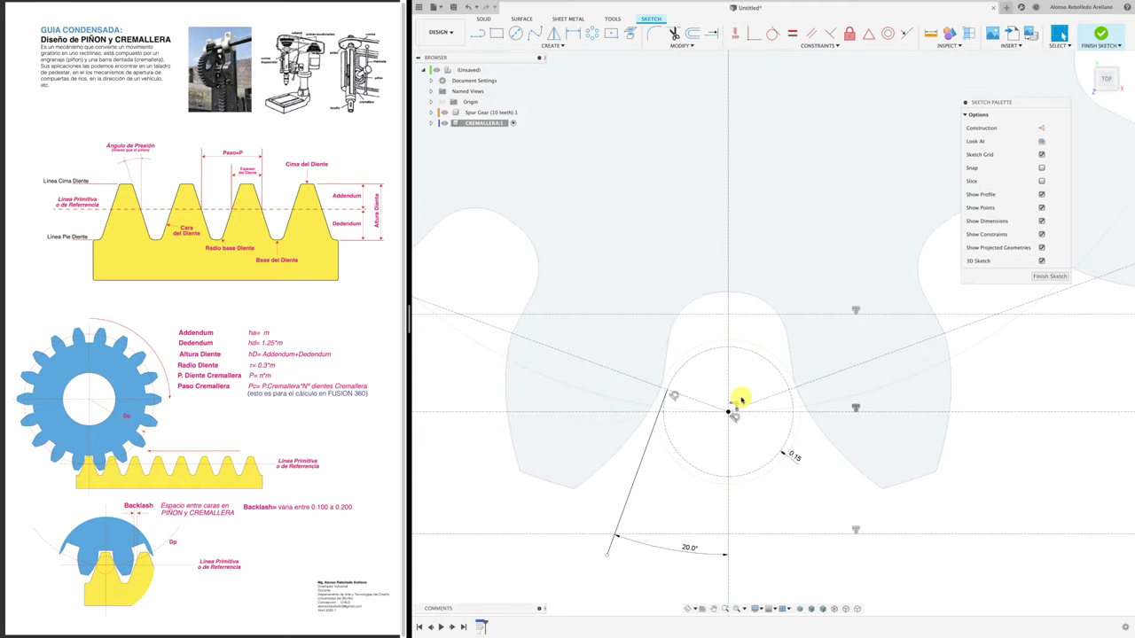
# - Extend the 20° flank line upward
pyautogui.click(711, 33)
pyautogui.click(652, 434)
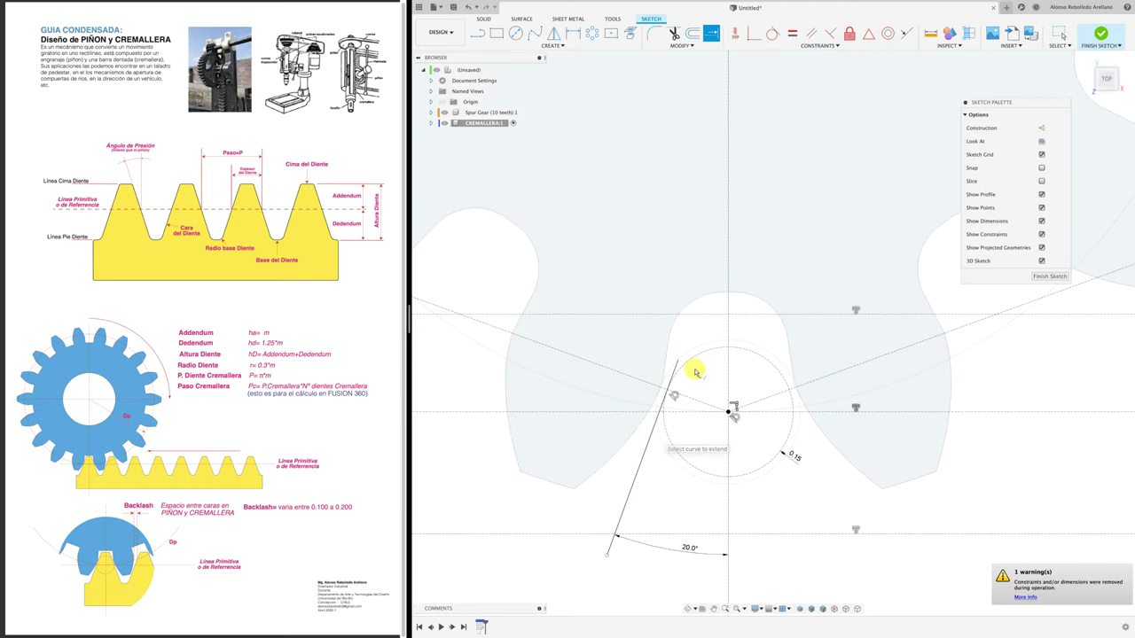
pyautogui.scroll(5, 689, 370)
pyautogui.scroll(-5, 674, 387)
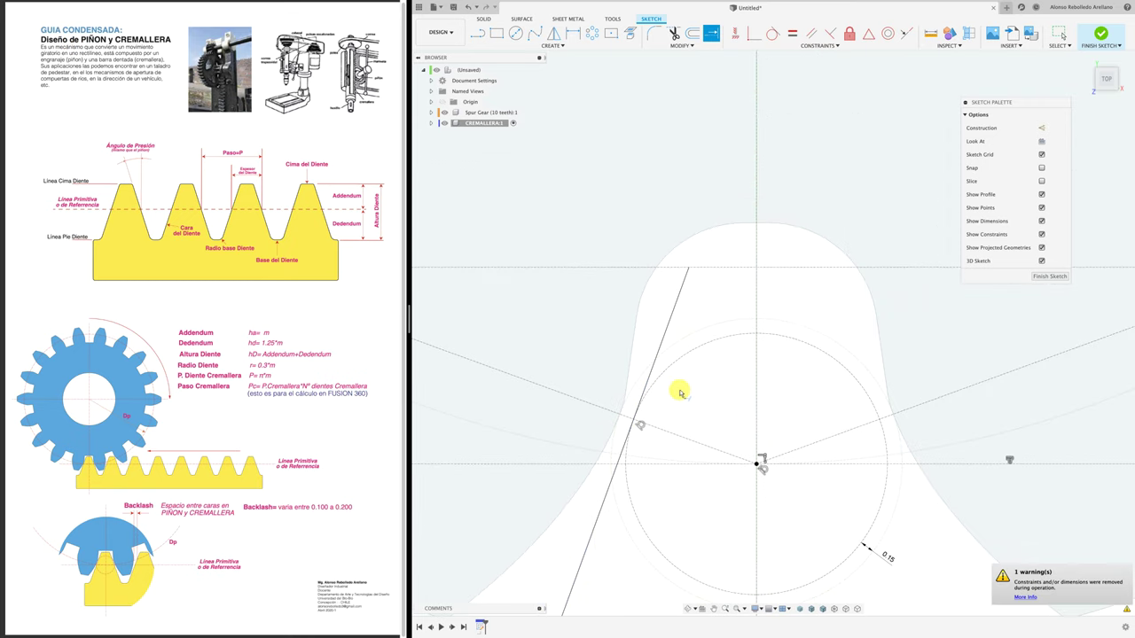
pyautogui.scroll(3, 681, 390)
pyautogui.scroll(2, 671, 400)
pyautogui.press('Escape')
pyautogui.moveTo(664, 519); pyautogui.dragTo(662, 436, button='middle')
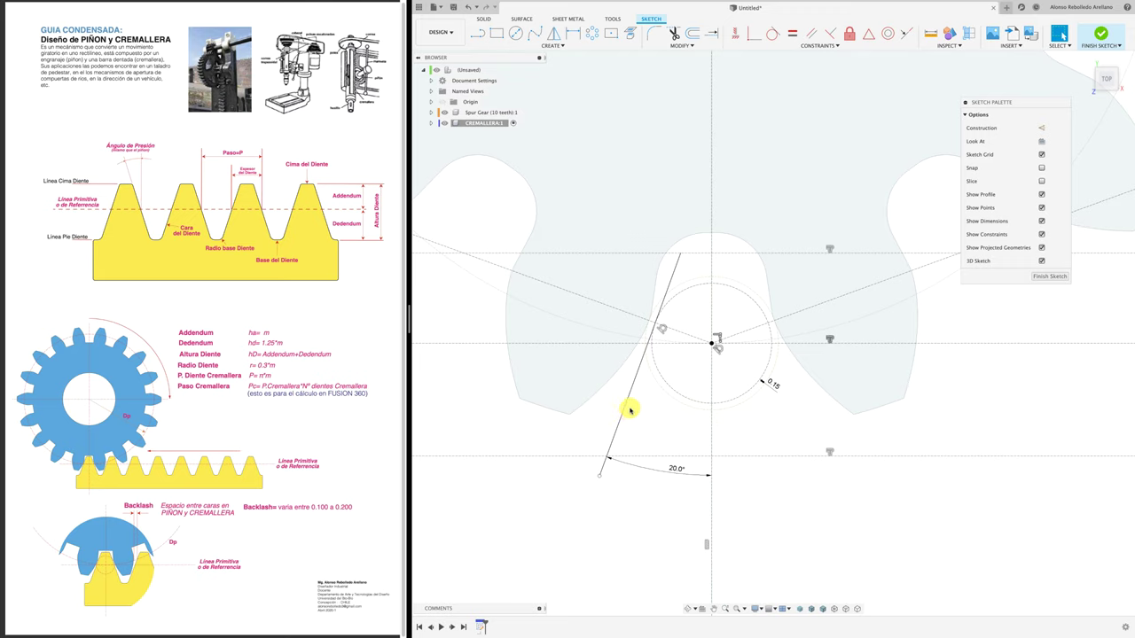
# - Mirror the slanted line across the vertical centre line
pyautogui.click(554, 33)
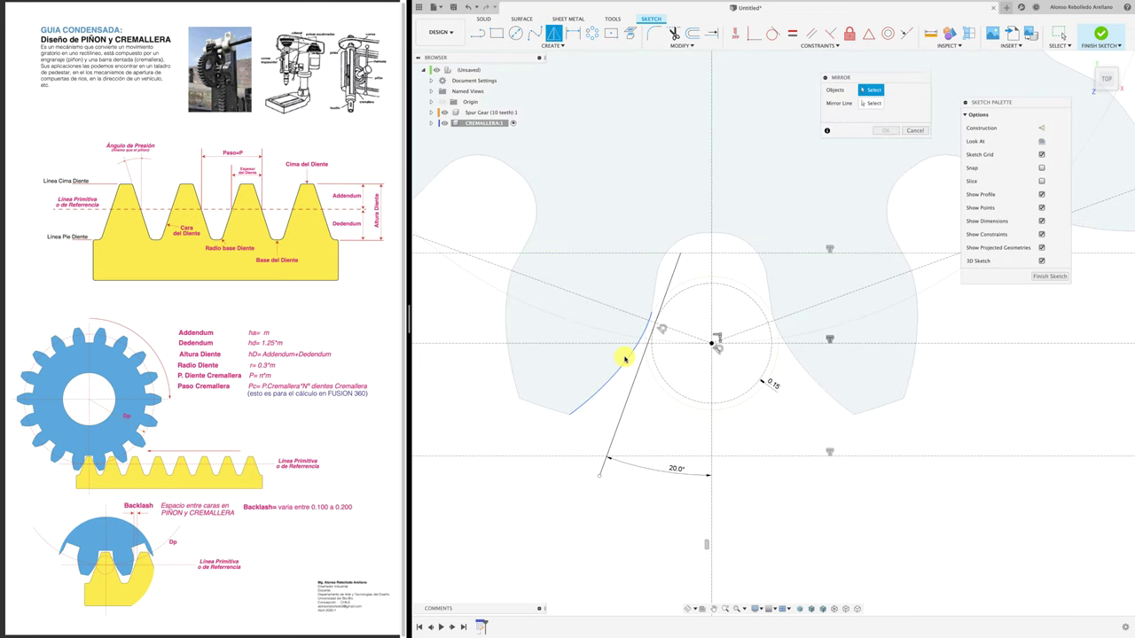
pyautogui.click(634, 382)
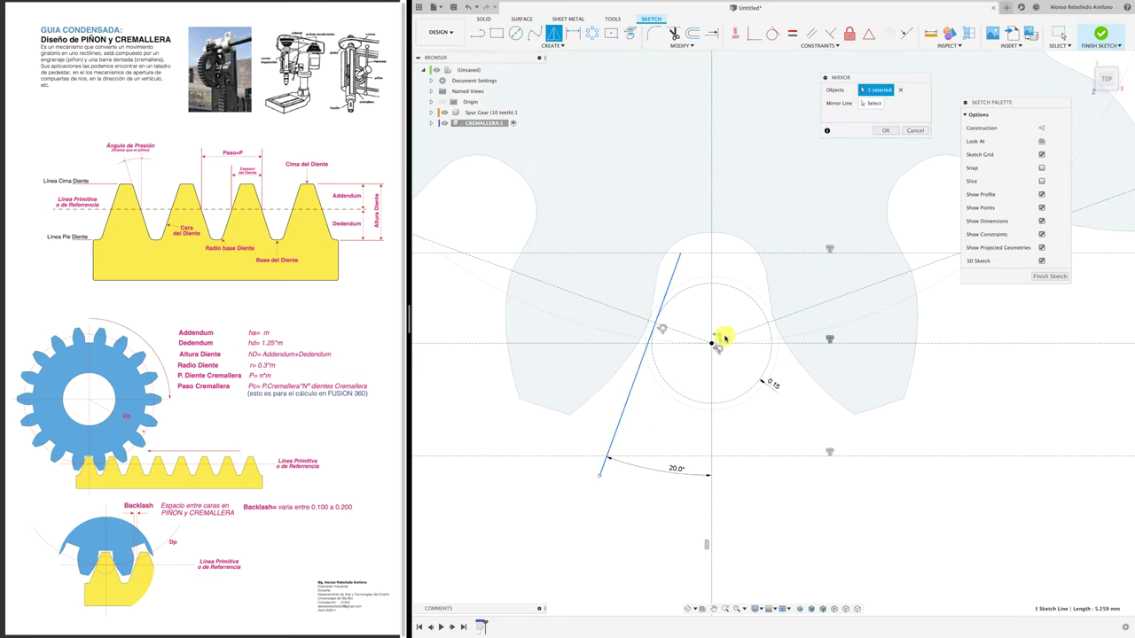
pyautogui.click(870, 105)
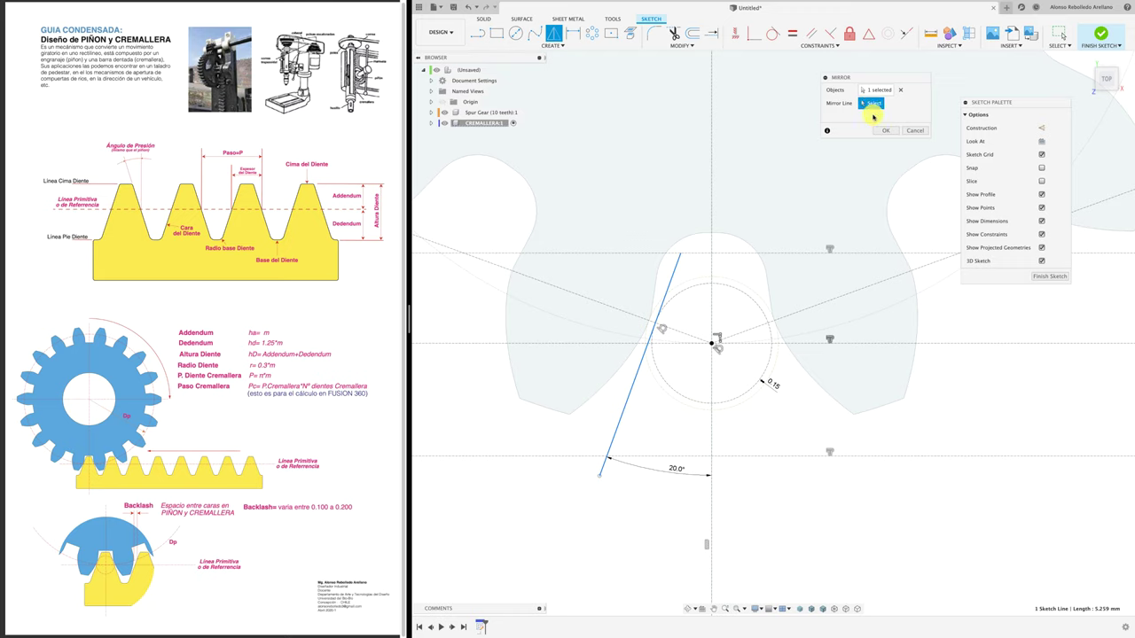
pyautogui.click(711, 415)
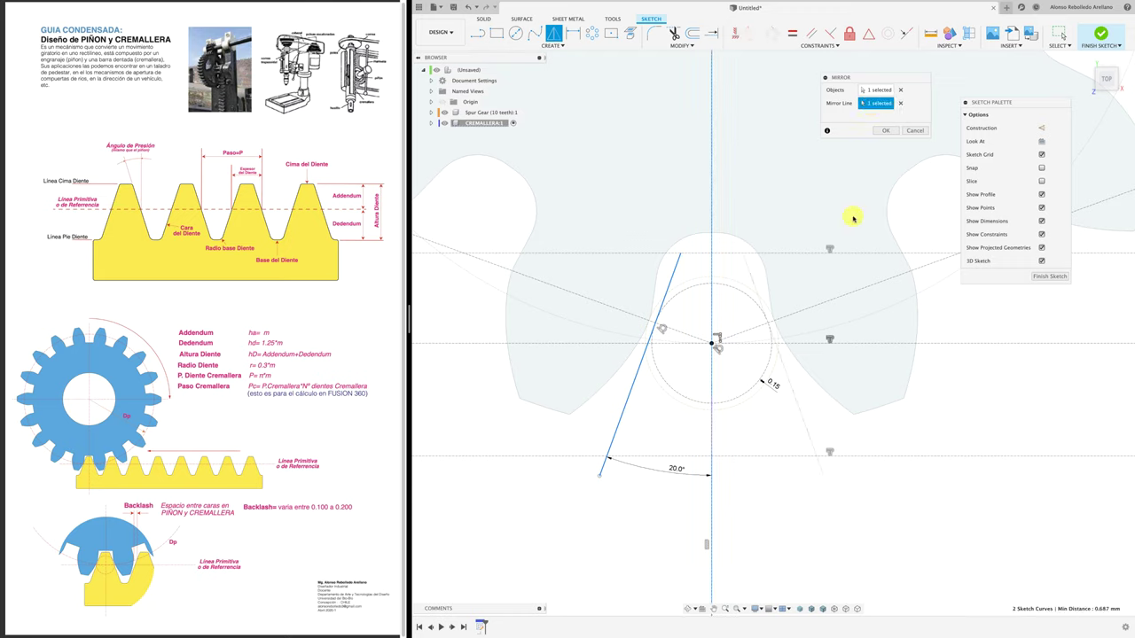
pyautogui.click(886, 131)
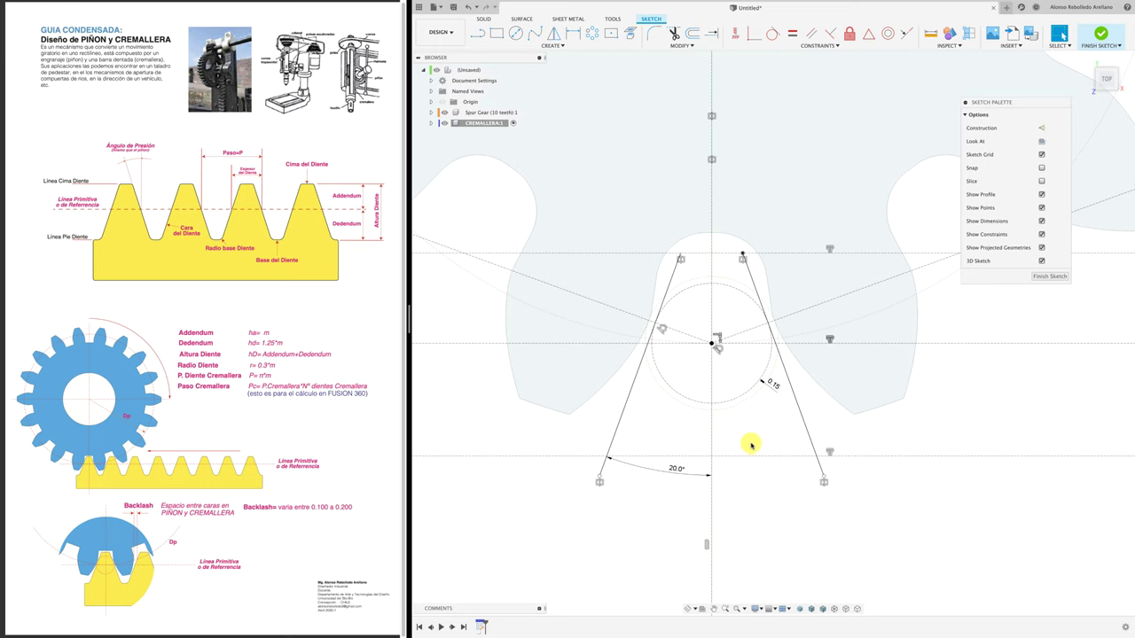
pyautogui.scroll(2, 701, 284)
pyautogui.scroll(2, 701, 286)
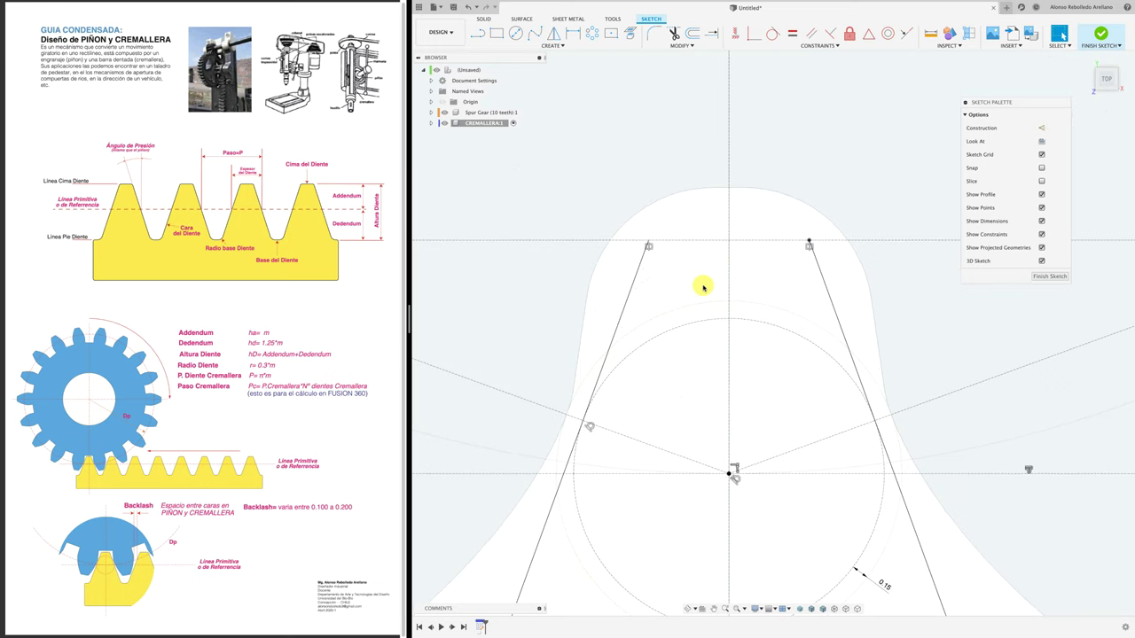
# - Draw lines joining the top ends and the bottom ends of the two flanks
pyautogui.click(480, 34)
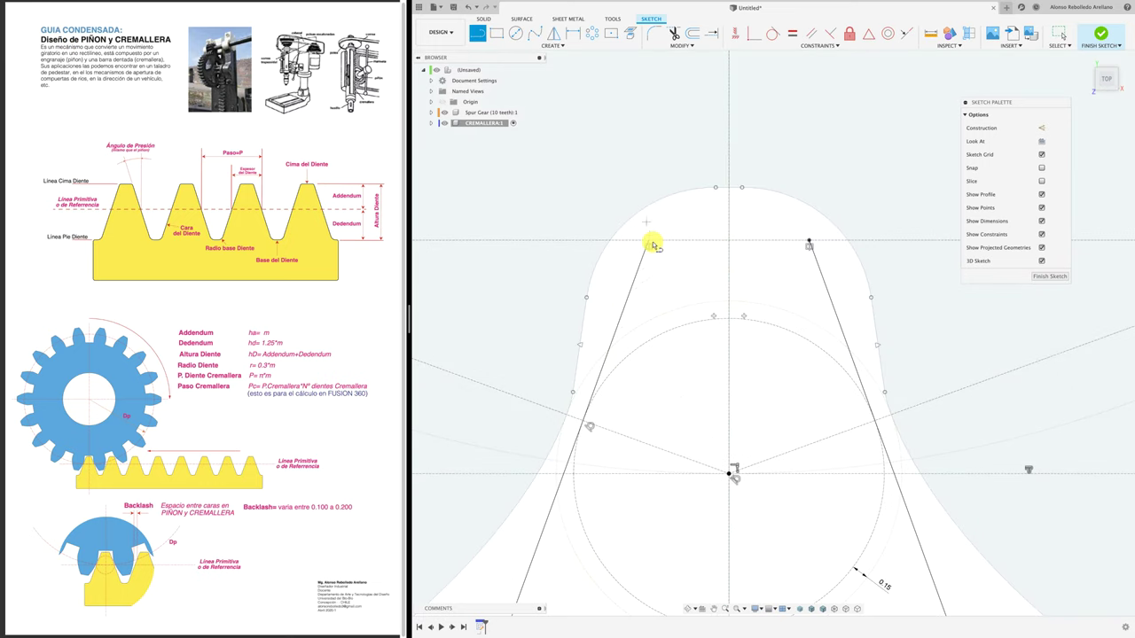
pyautogui.click(649, 243)
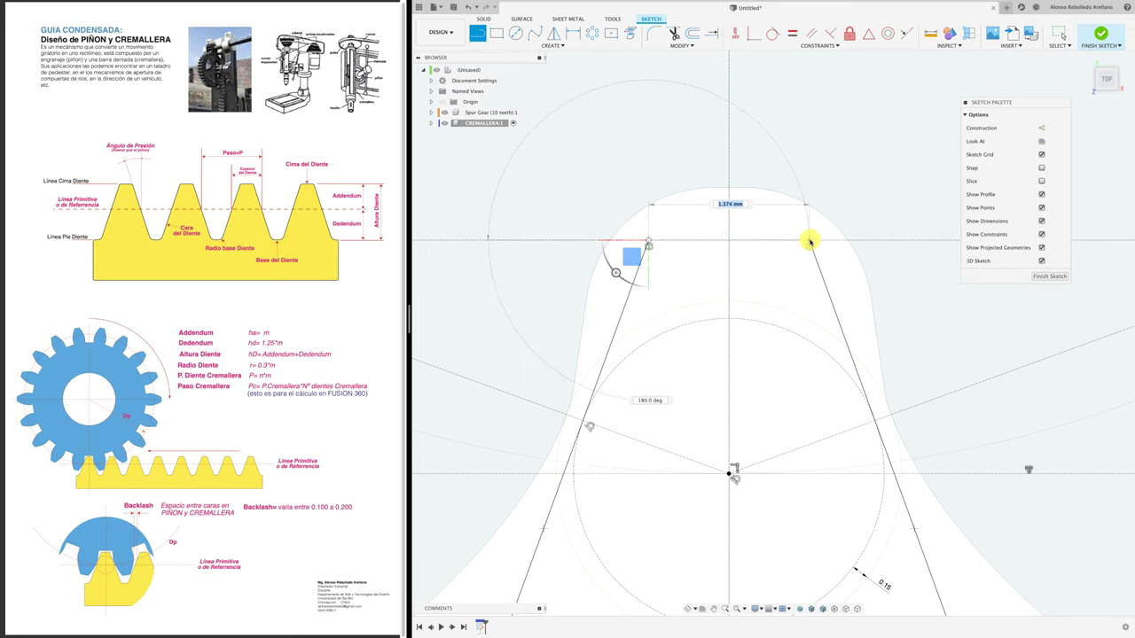
pyautogui.click(808, 241)
pyautogui.press('Escape')
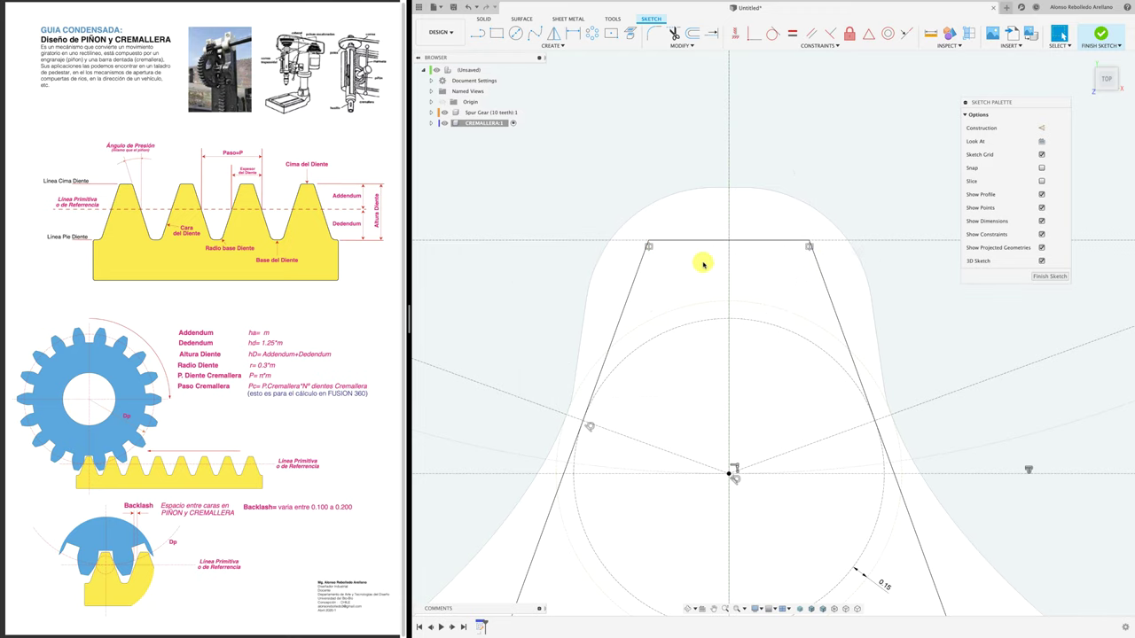
pyautogui.scroll(2, 702, 262)
pyautogui.scroll(-3, 702, 262)
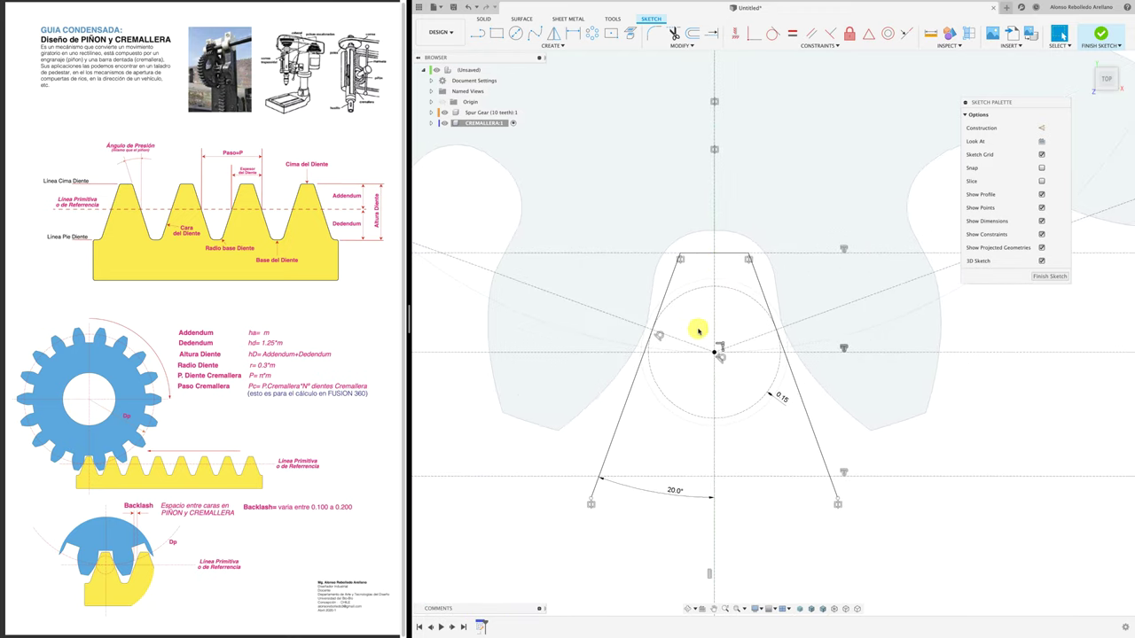
pyautogui.scroll(-1, 655, 494)
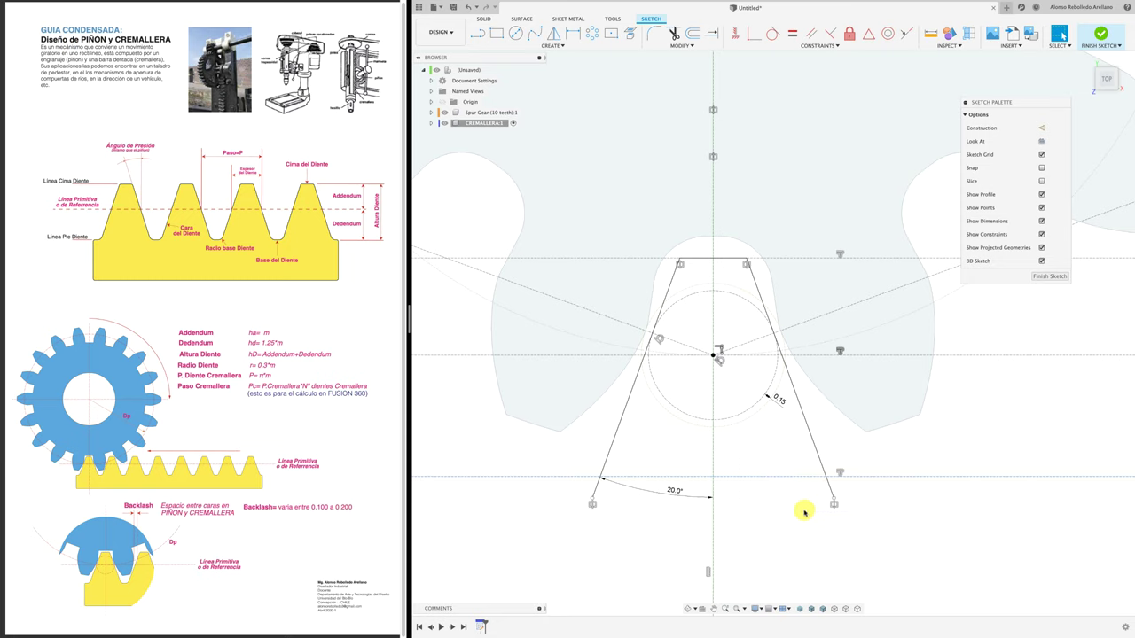
pyautogui.press('l')
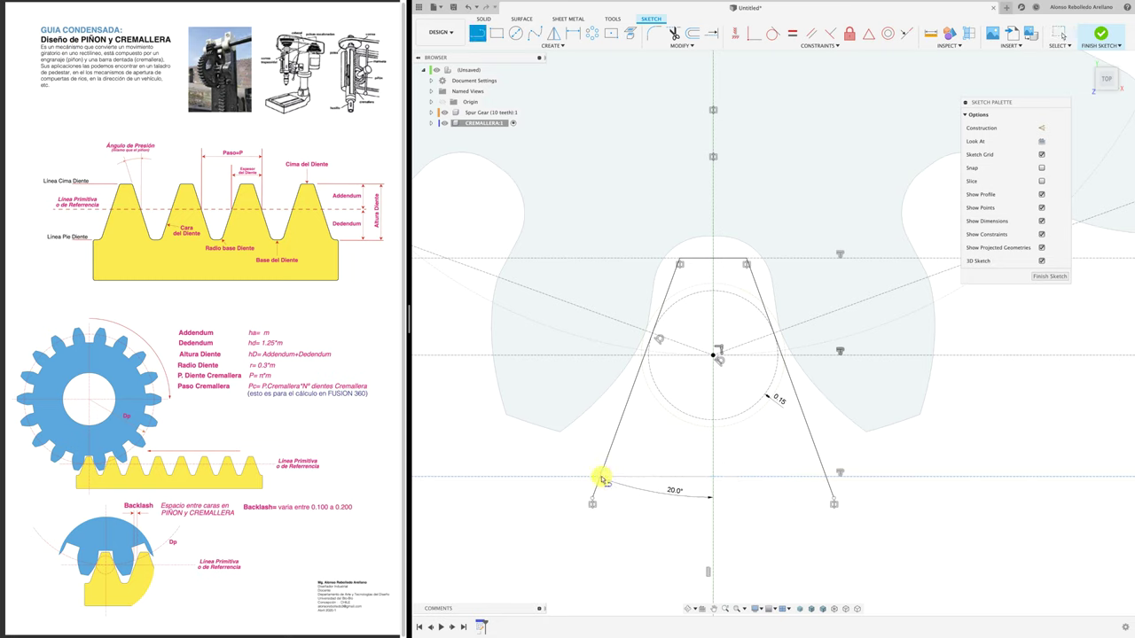
pyautogui.click(601, 479)
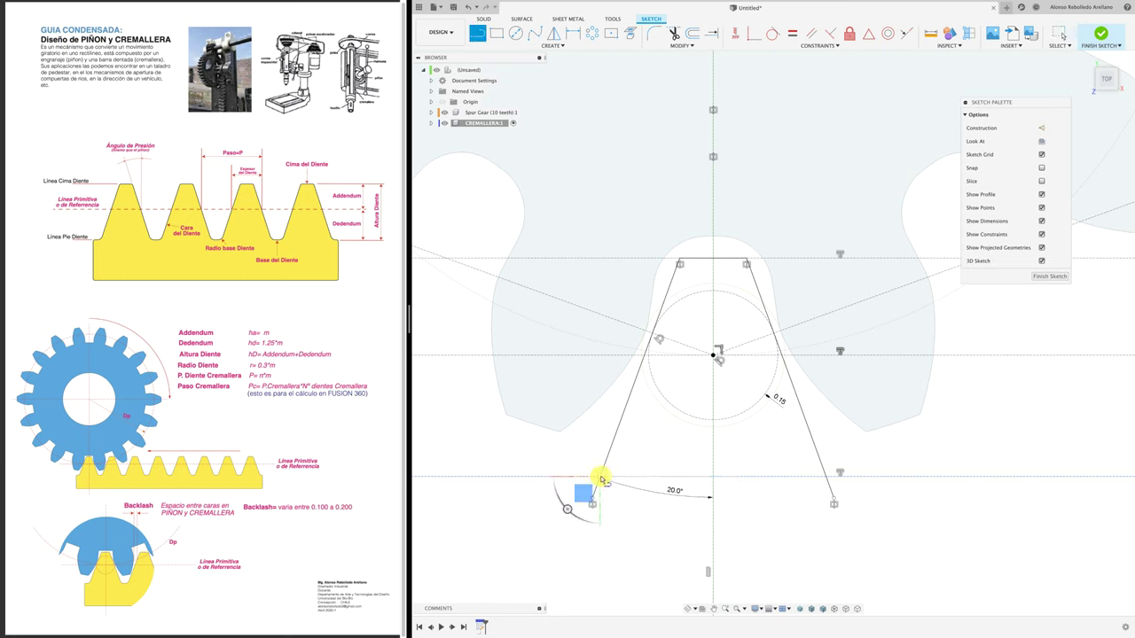
pyautogui.click(827, 477)
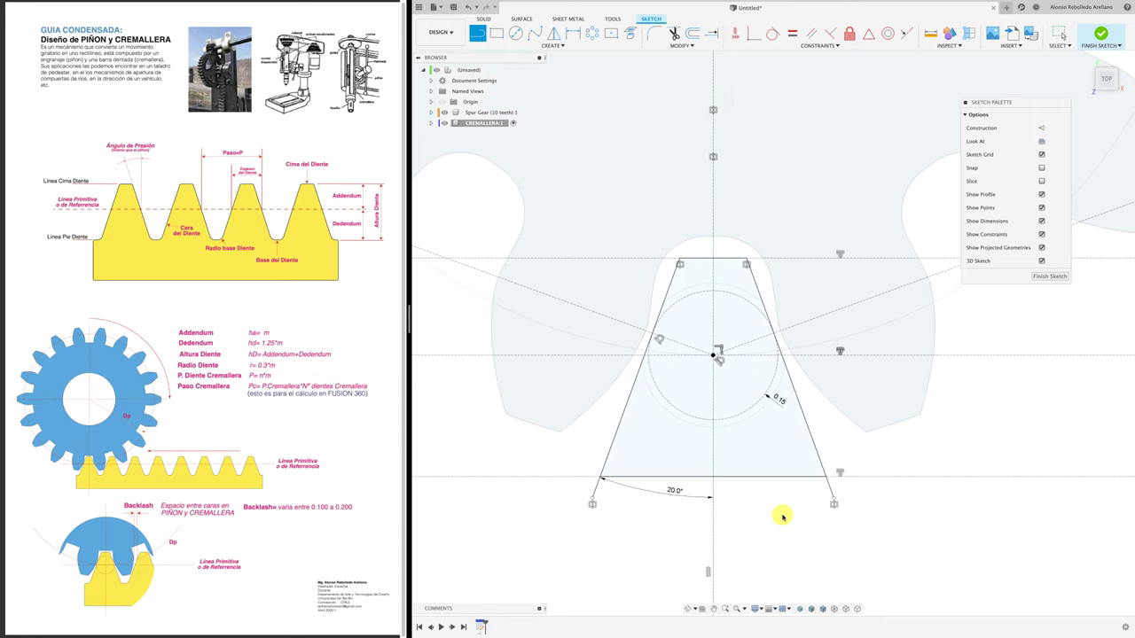
pyautogui.press('Escape')
# - Trim the line ends overhanging the trapezoid and view the sketch at an angle
pyautogui.press('t')
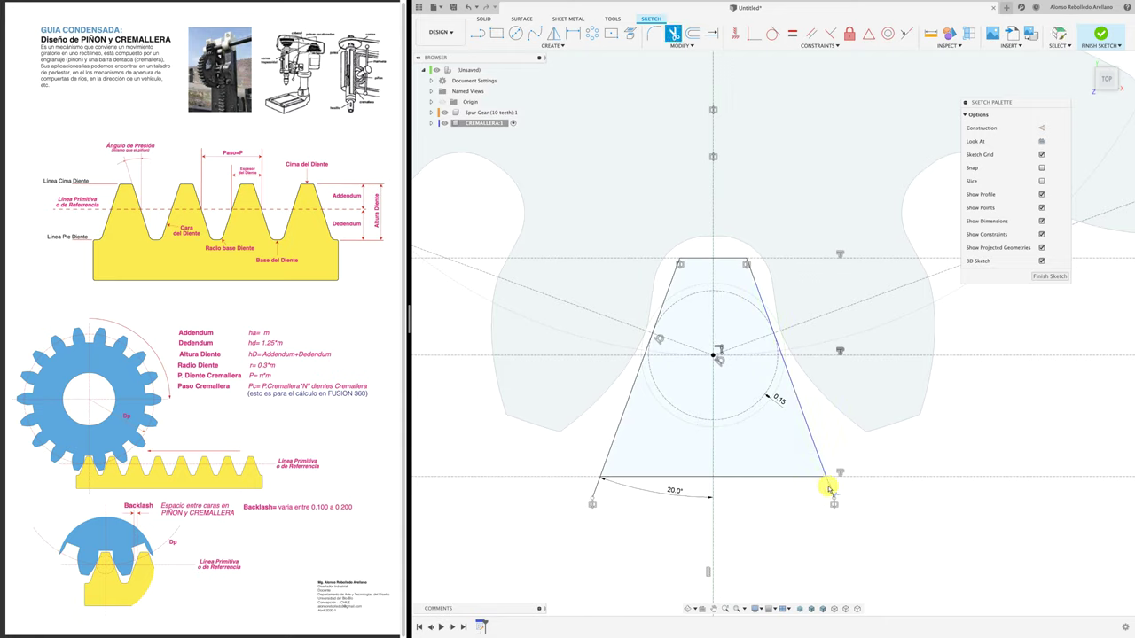
pyautogui.click(830, 489)
pyautogui.click(600, 487)
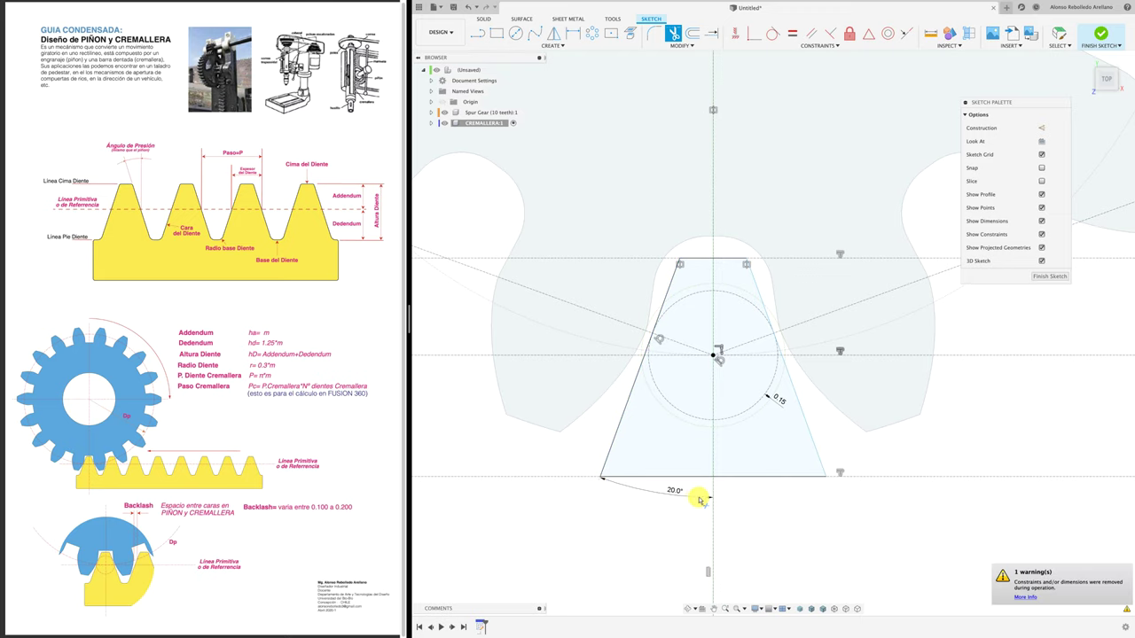
pyautogui.click(771, 262)
pyautogui.scroll(-2, 754, 276)
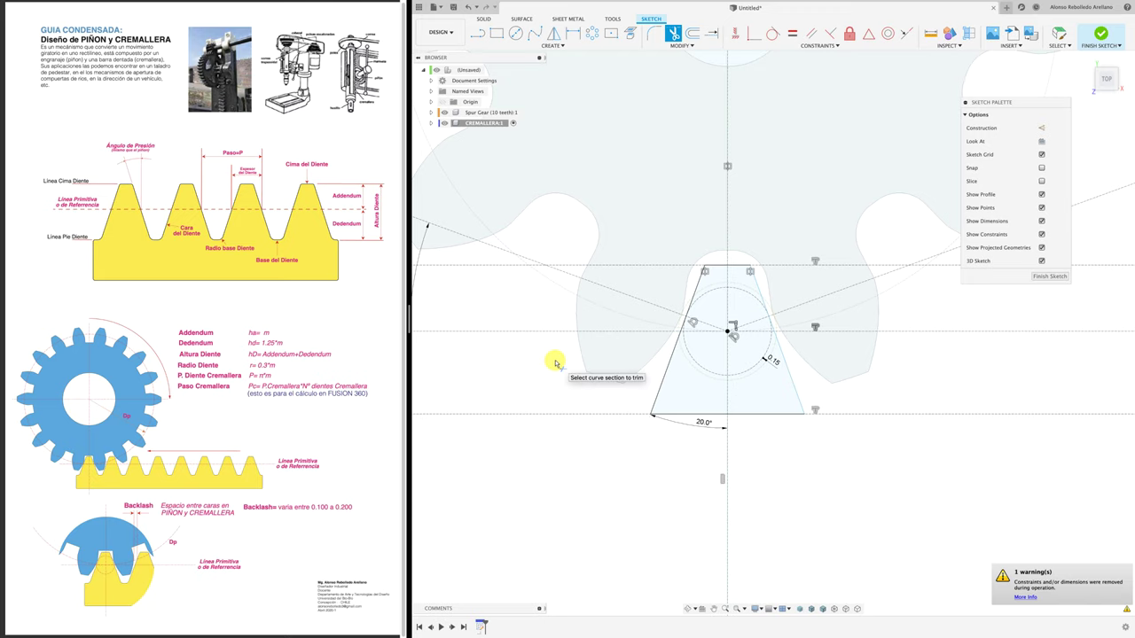
pyautogui.press('Escape')
pyautogui.scroll(-2, 585, 421)
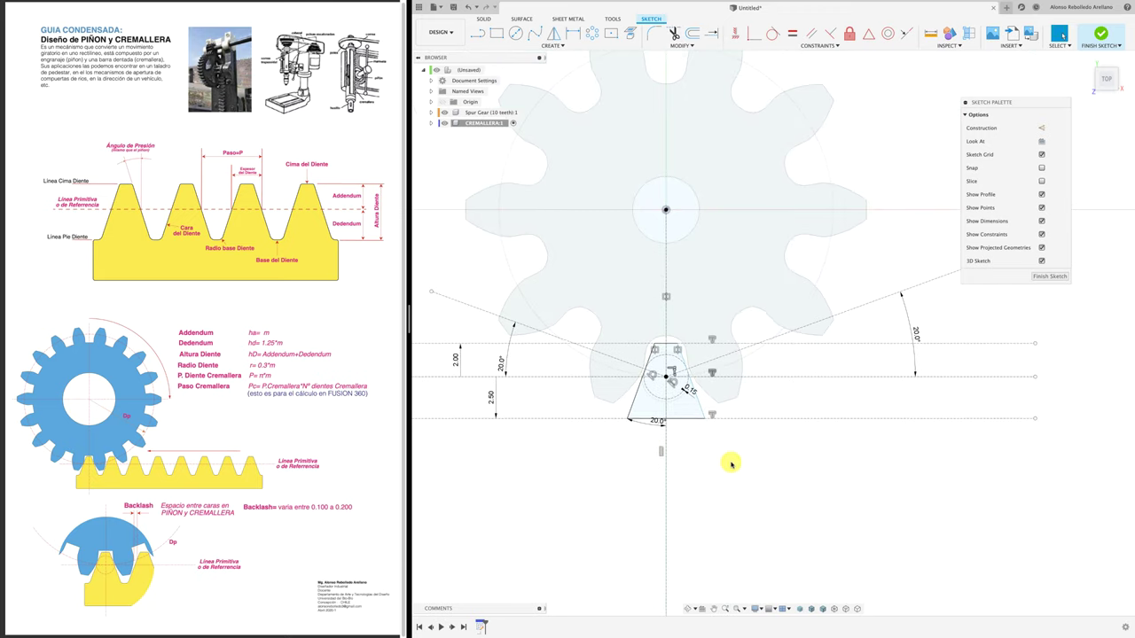
pyautogui.press('F6')
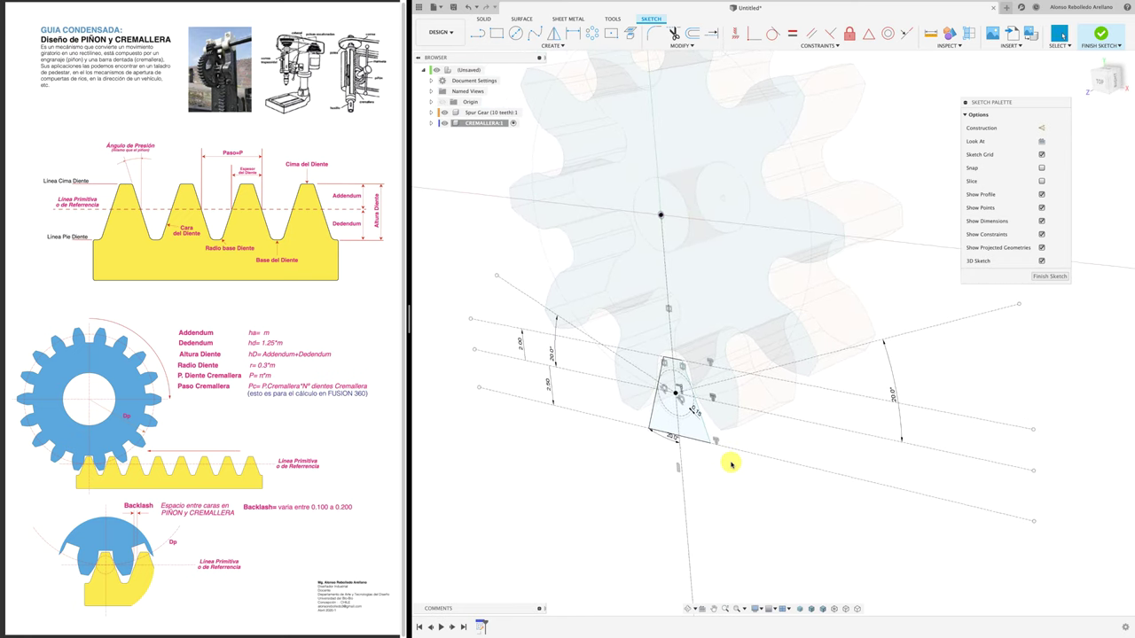
# - Finish the sketch and extrude the trapezoid tooth profile 7 mm deep
pyautogui.click(1049, 275)
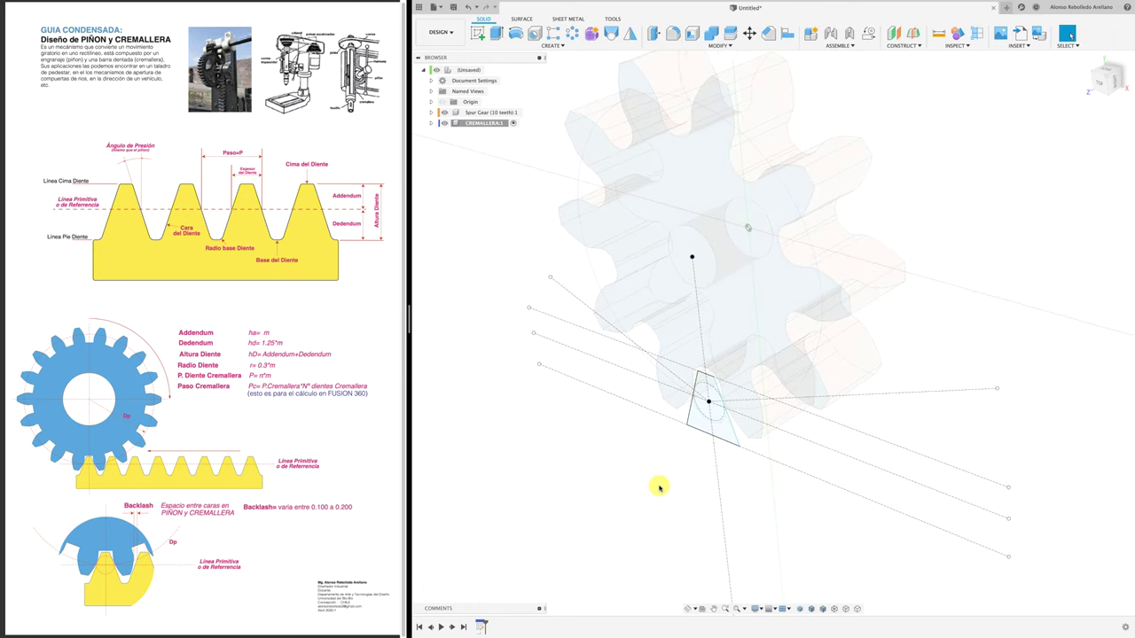
pyautogui.press('e')
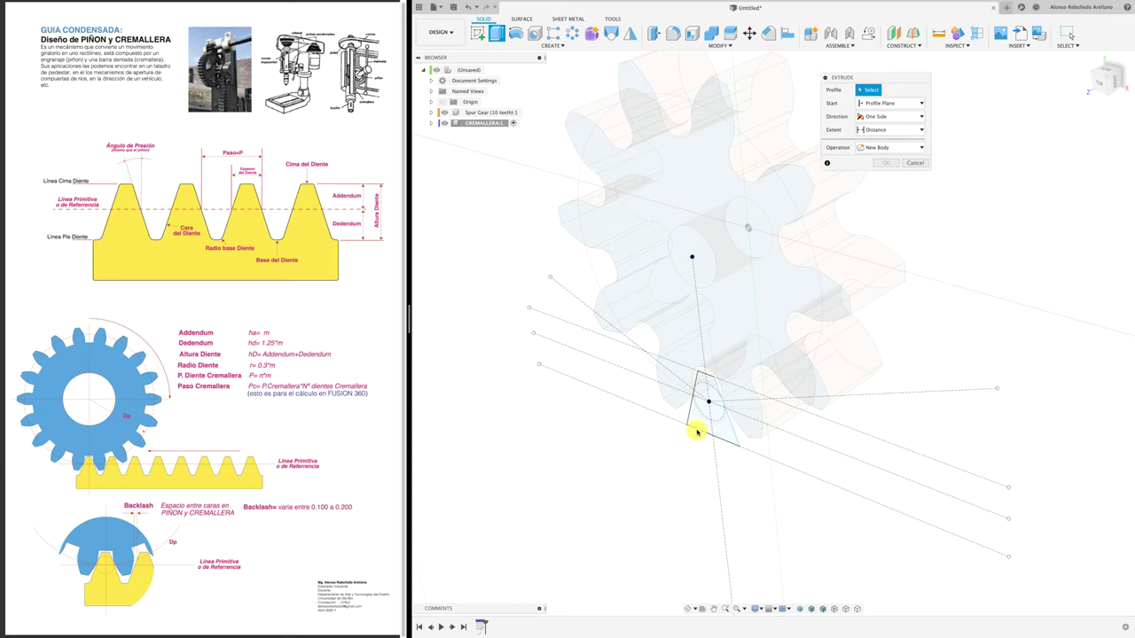
pyautogui.click(699, 427)
pyautogui.moveTo(700, 411); pyautogui.dragTo(776, 373)
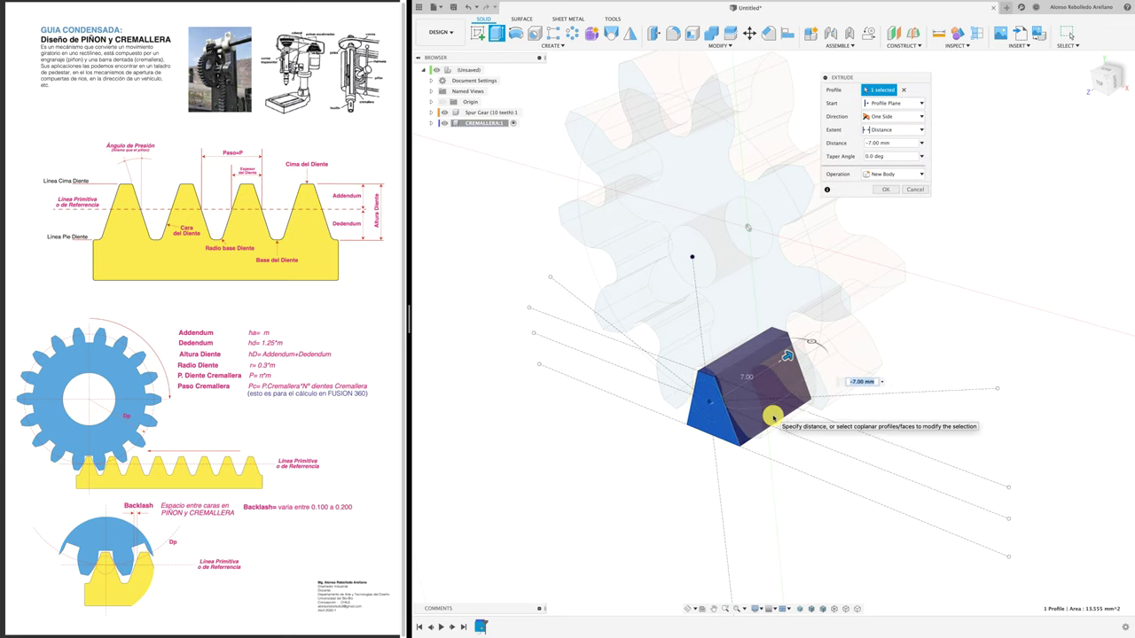
pyautogui.keyDown('shift'); pyautogui.moveTo(769, 410); pyautogui.dragTo(771, 424, button='middle'); pyautogui.keyUp('shift')
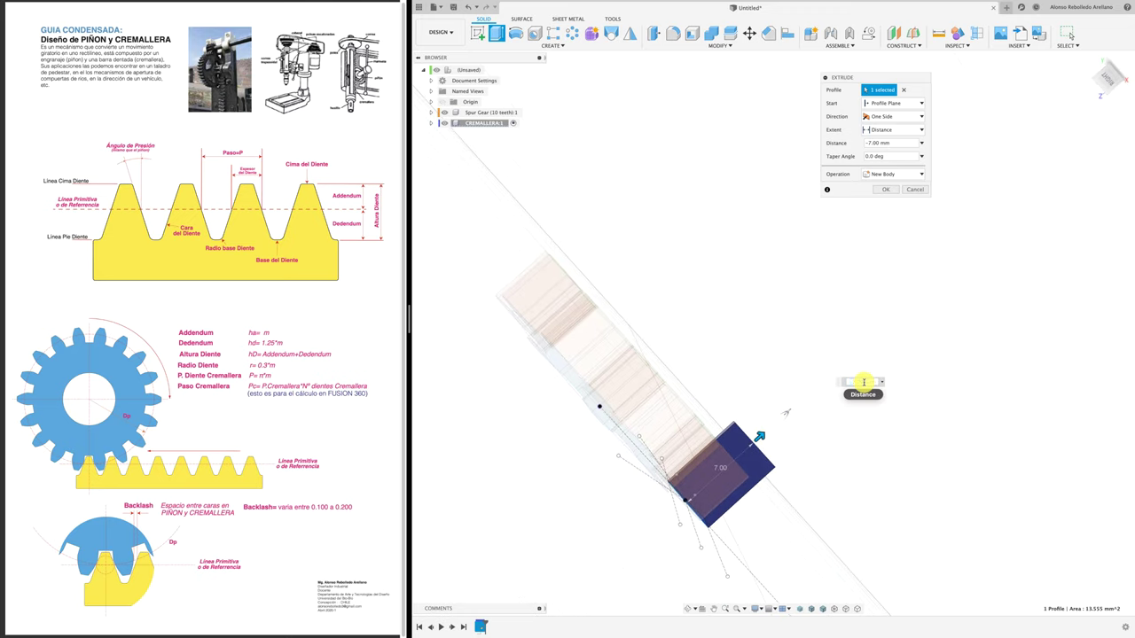
pyautogui.click(884, 189)
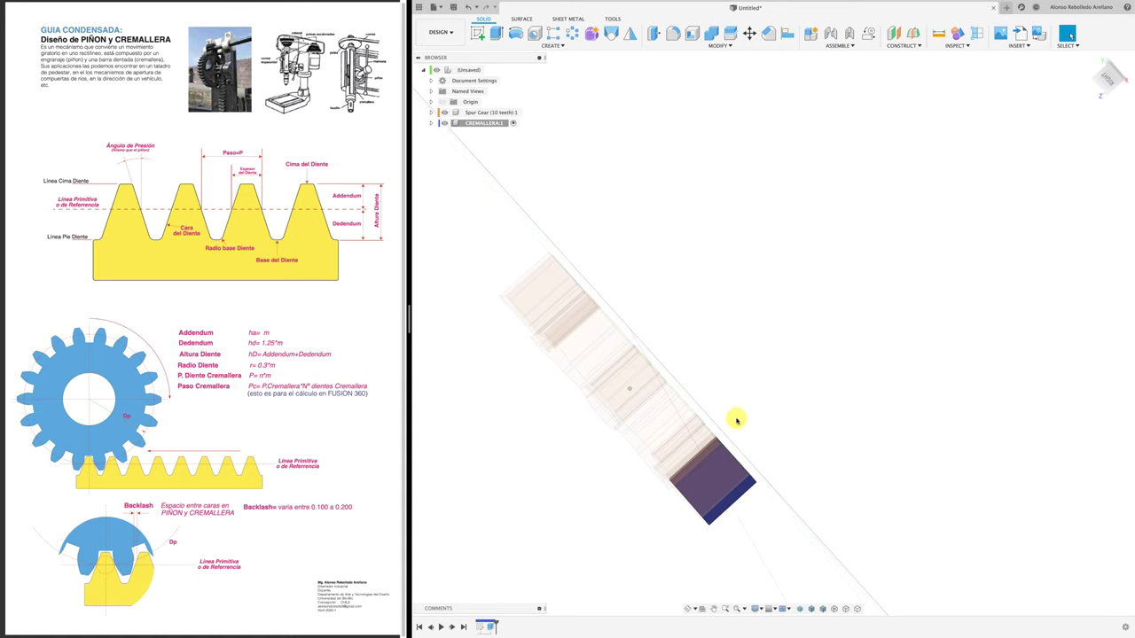
pyautogui.moveTo(736, 420)
pyautogui.keyDown('shift'); pyautogui.mouseDown(button='middle')
pyautogui.moveTo(716, 435)
pyautogui.moveTo(788, 413)
pyautogui.mouseUp(button='middle'); pyautogui.keyUp('shift')
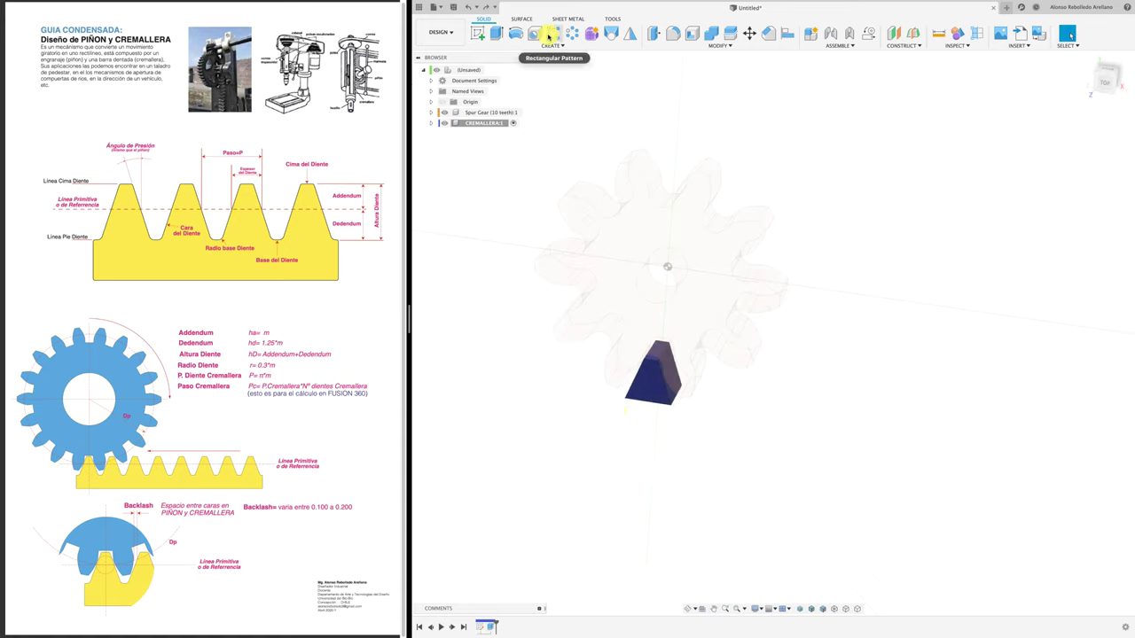
# - Set up a rectangular pattern of the tooth extrusion feature along a tooth edge
pyautogui.click(553, 32)
pyautogui.click(910, 90)
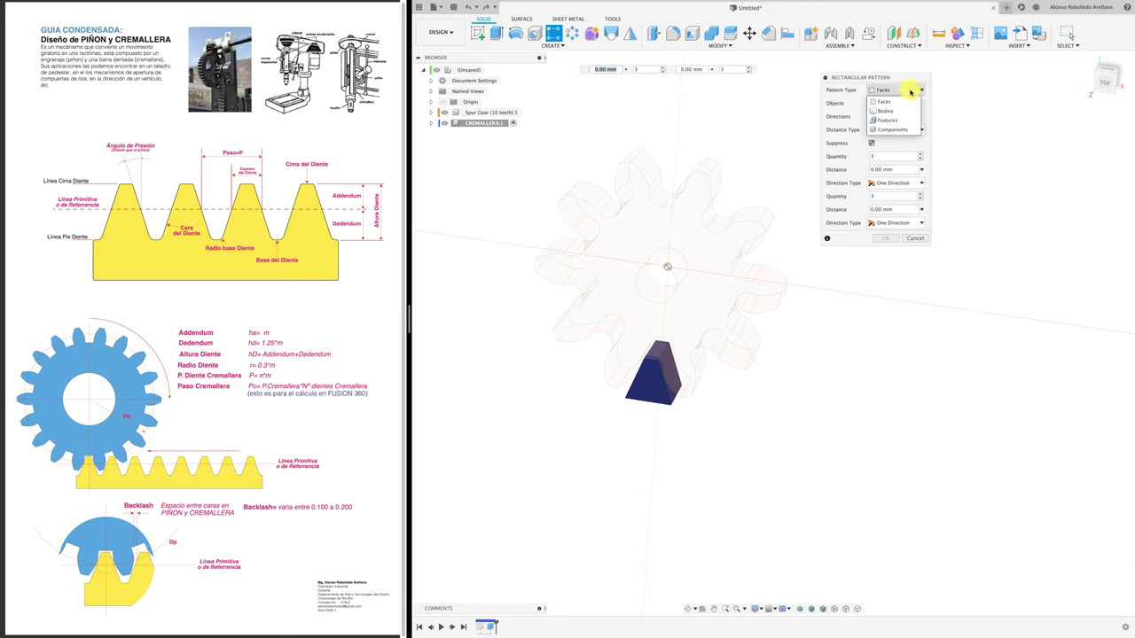
pyautogui.click(894, 122)
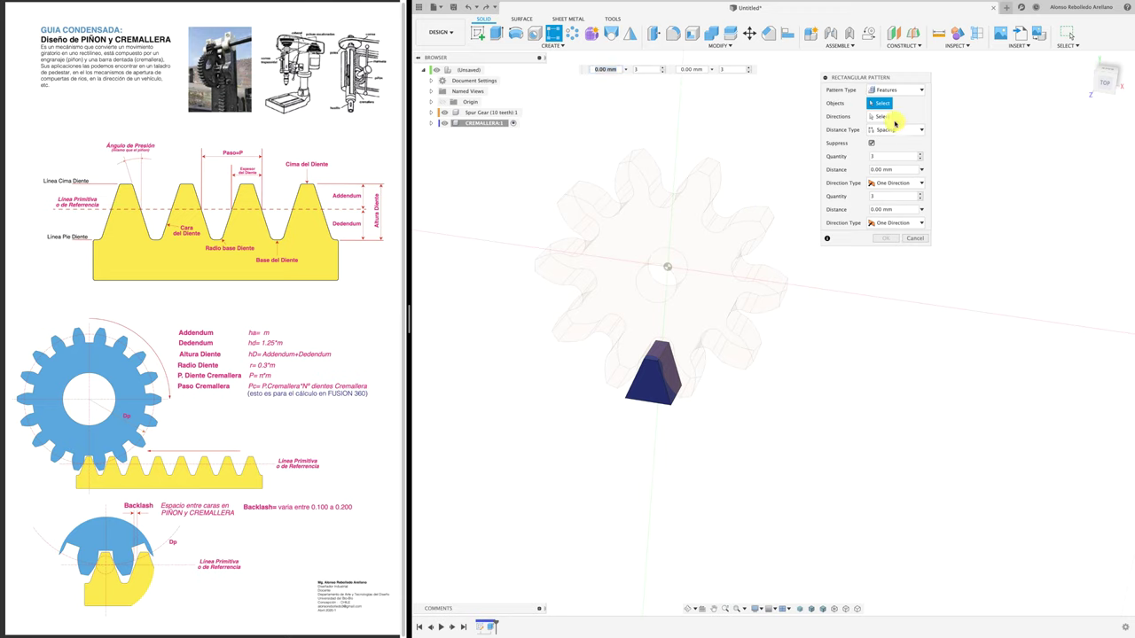
pyautogui.click(642, 386)
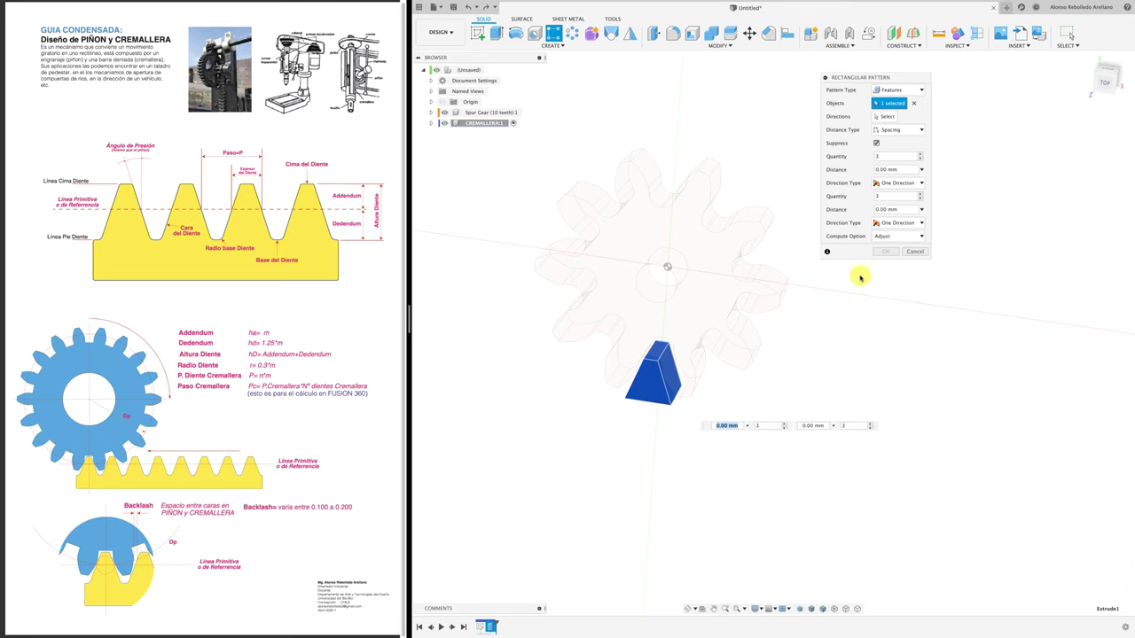
pyautogui.click(882, 116)
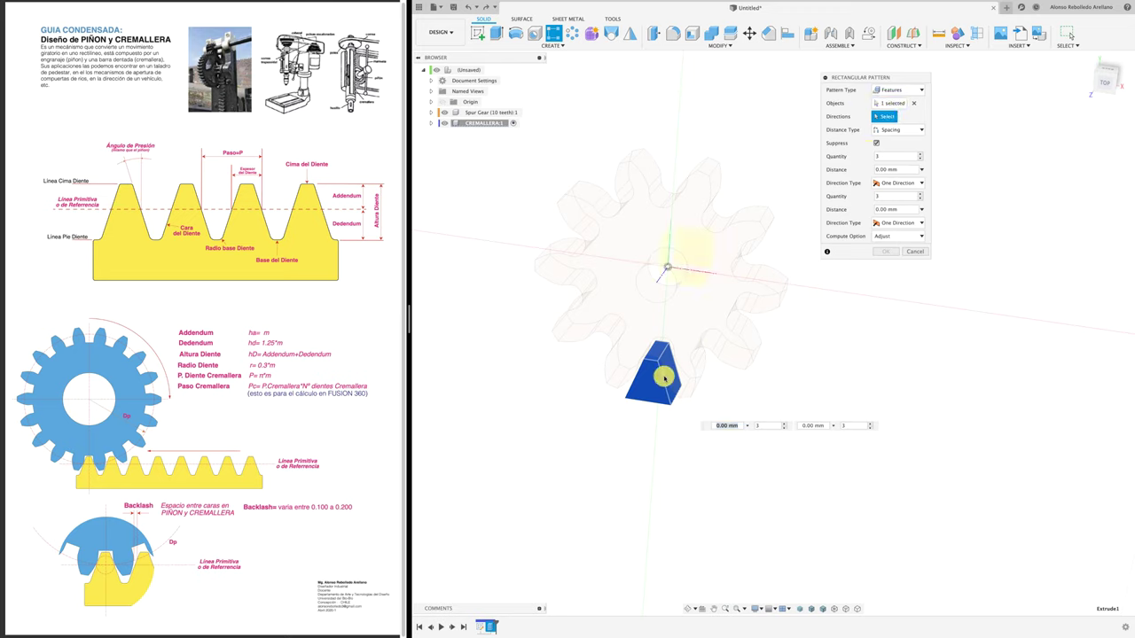
pyautogui.click(666, 377)
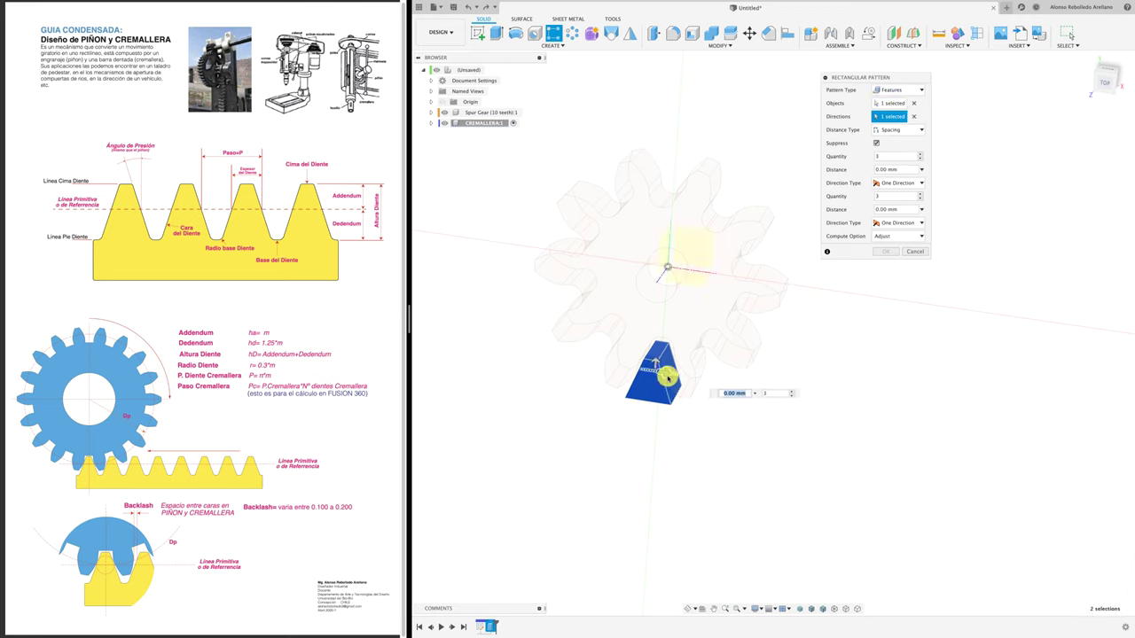
pyautogui.moveTo(674, 375); pyautogui.dragTo(737, 383)
# - Set the pattern to 10 teeth spaced 6.28 mm apart and confirm it
pyautogui.click(894, 157)
pyautogui.write('10')
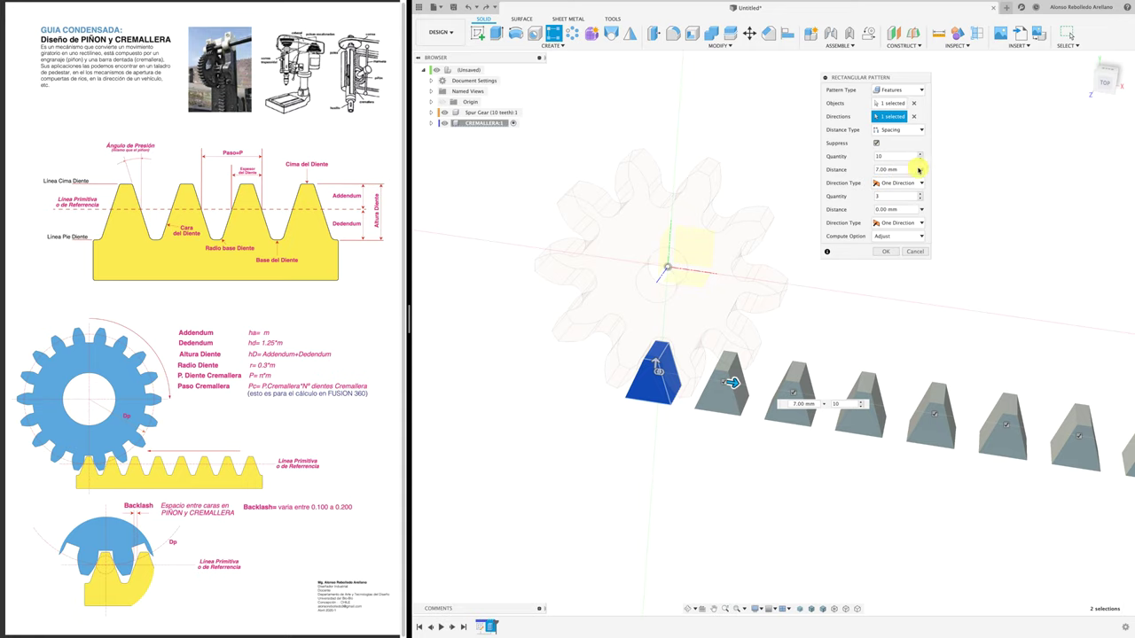
pyautogui.click(1103, 85)
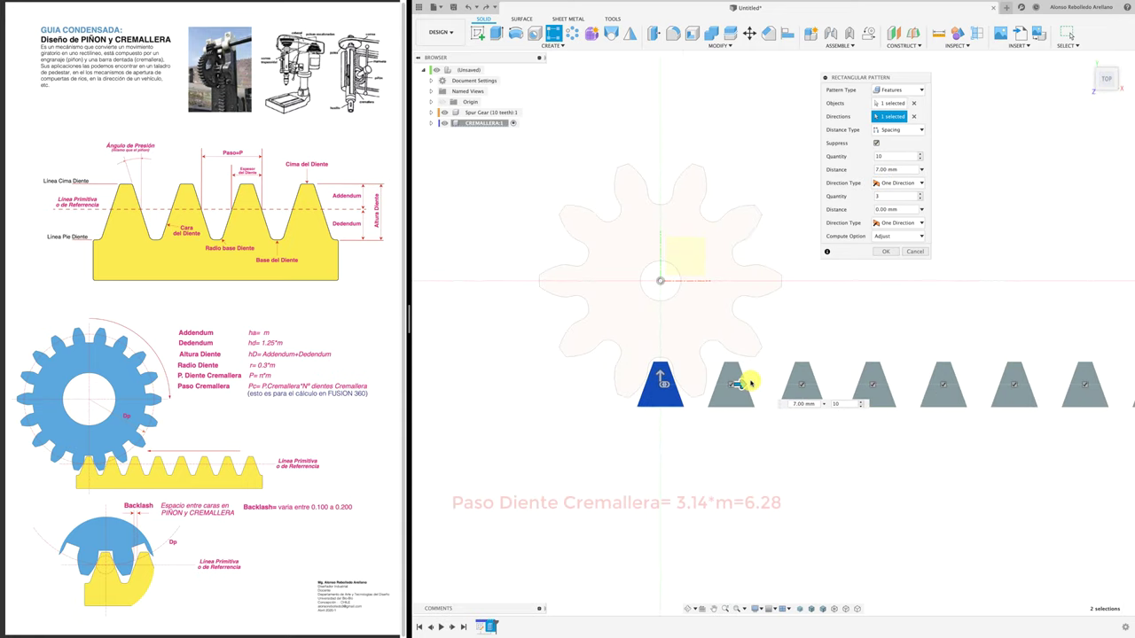
pyautogui.scroll(2, 780, 354)
pyautogui.write('6.')
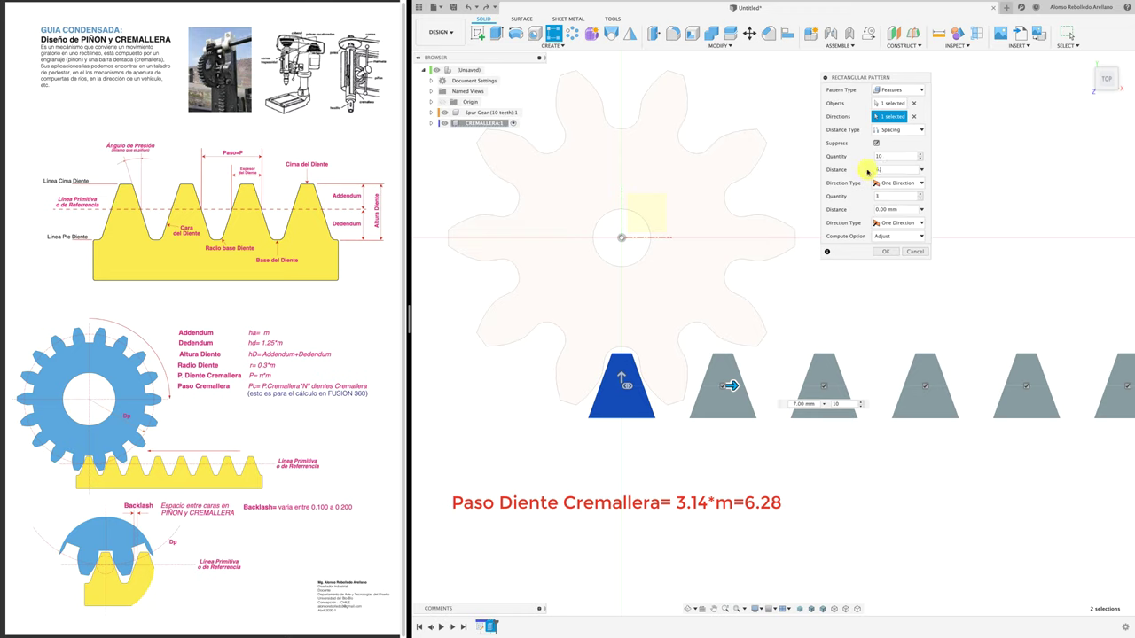
pyautogui.write('28')
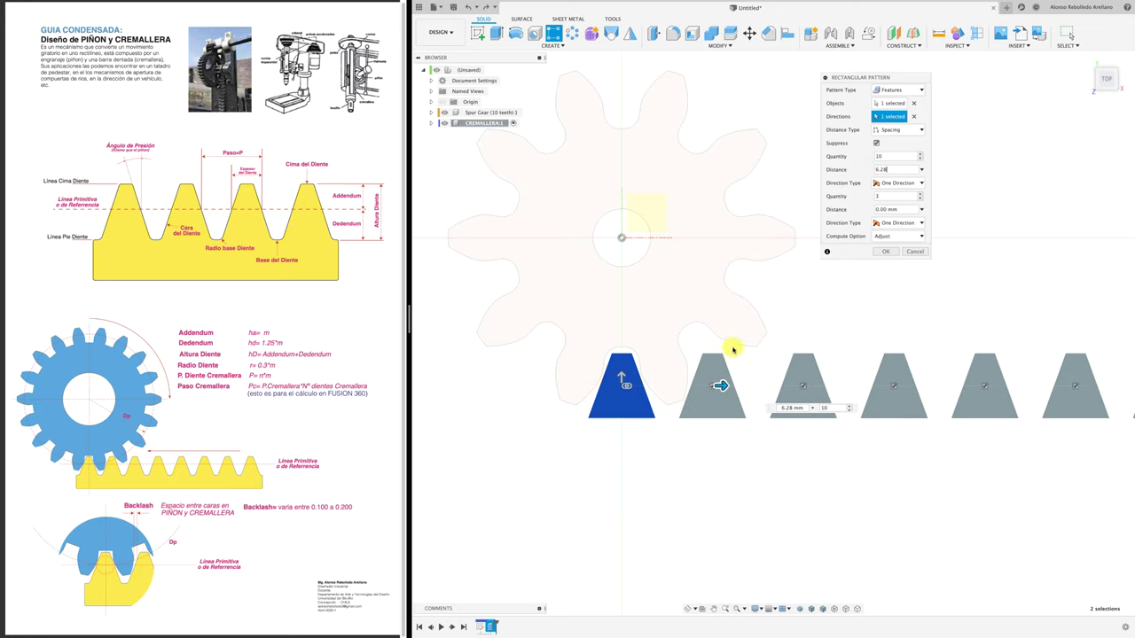
pyautogui.click(885, 253)
pyautogui.scroll(-2, 864, 292)
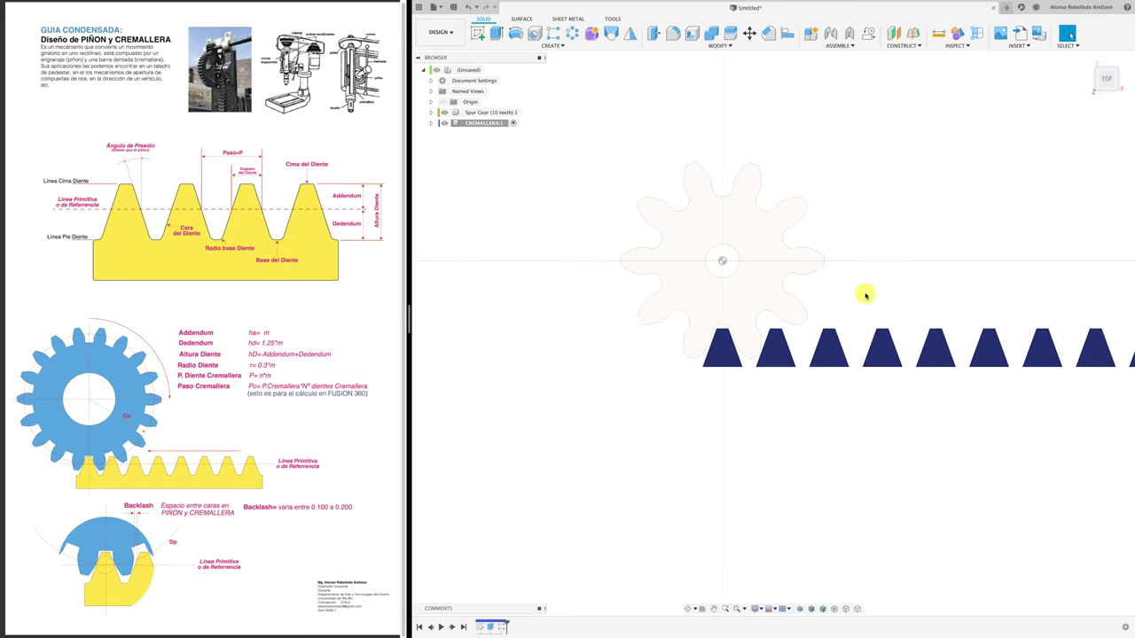
pyautogui.scroll(-2, 853, 312)
pyautogui.scroll(-2, 861, 291)
pyautogui.scroll(-2, 809, 259)
pyautogui.scroll(2, 809, 259)
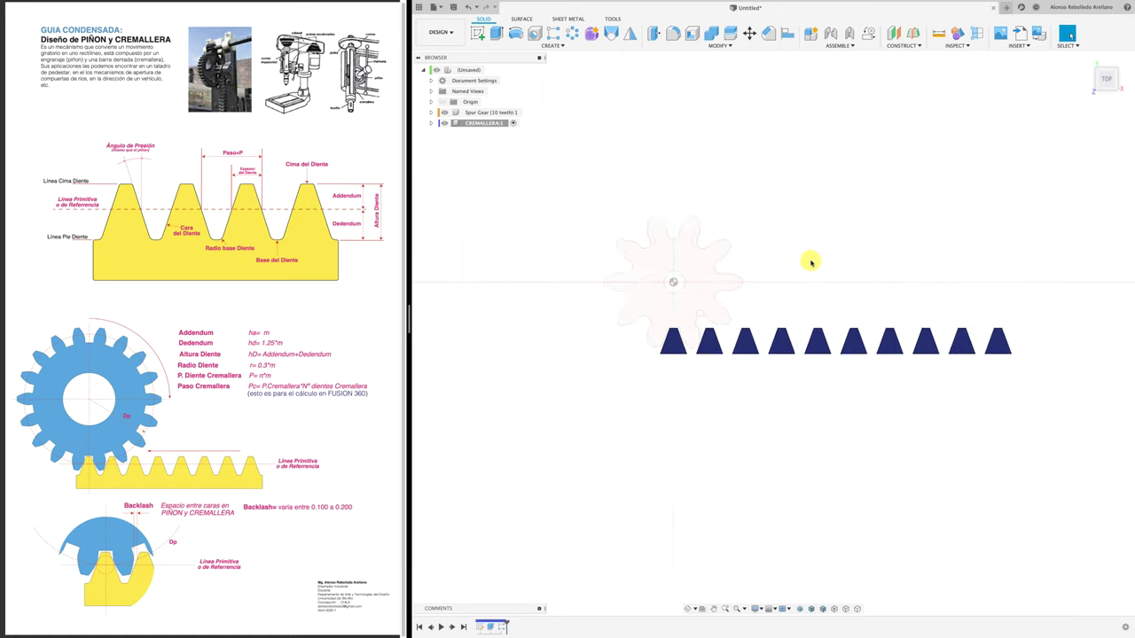
pyautogui.scroll(2, 803, 265)
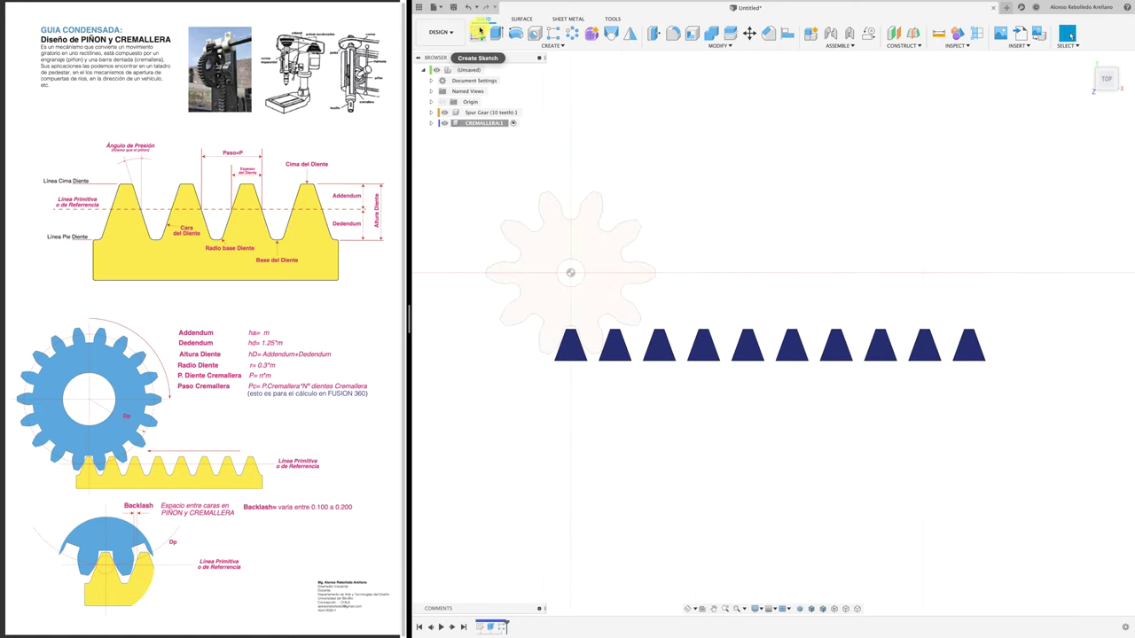
# - Sketch a rectangle on the rack face spanning beneath the whole row of teeth
pyautogui.click(477, 33)
pyautogui.click(566, 354)
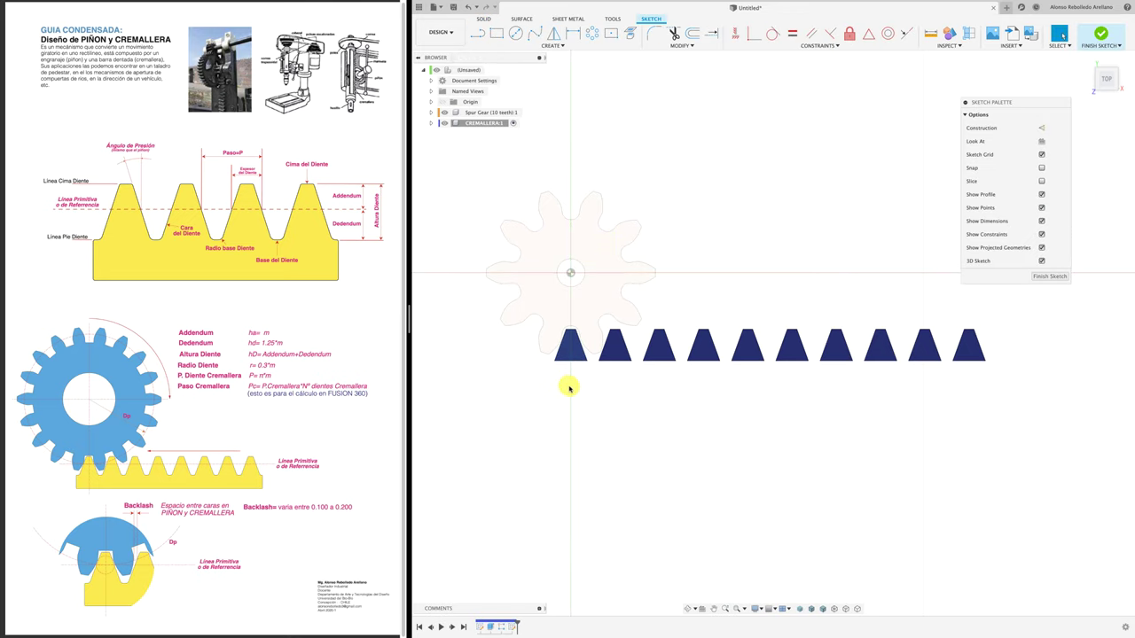
pyautogui.click(496, 33)
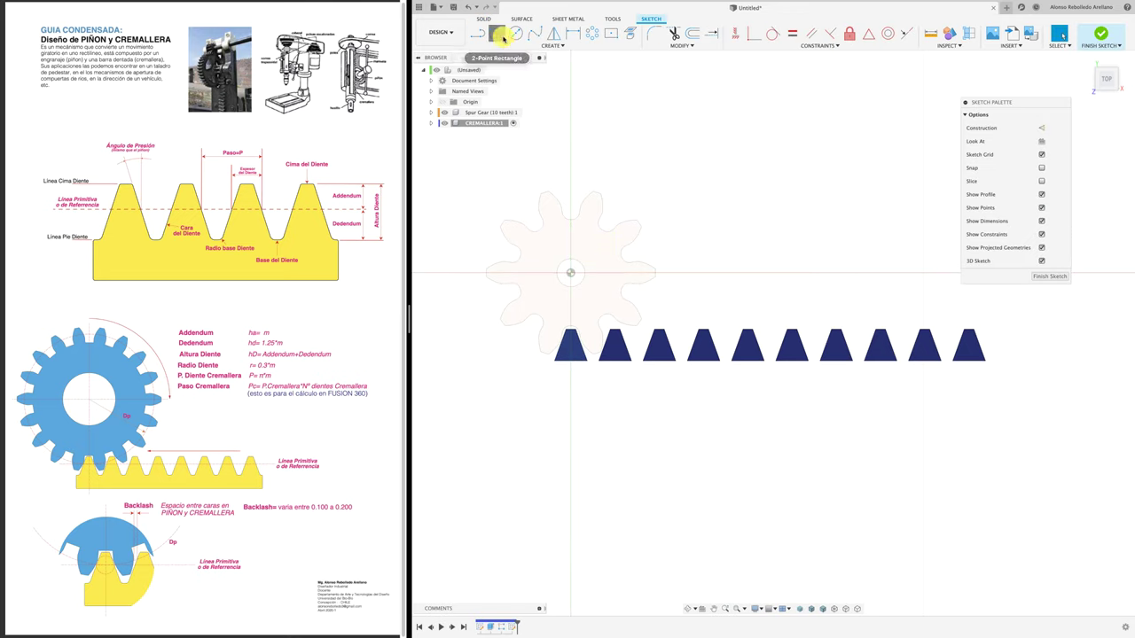
pyautogui.click(555, 361)
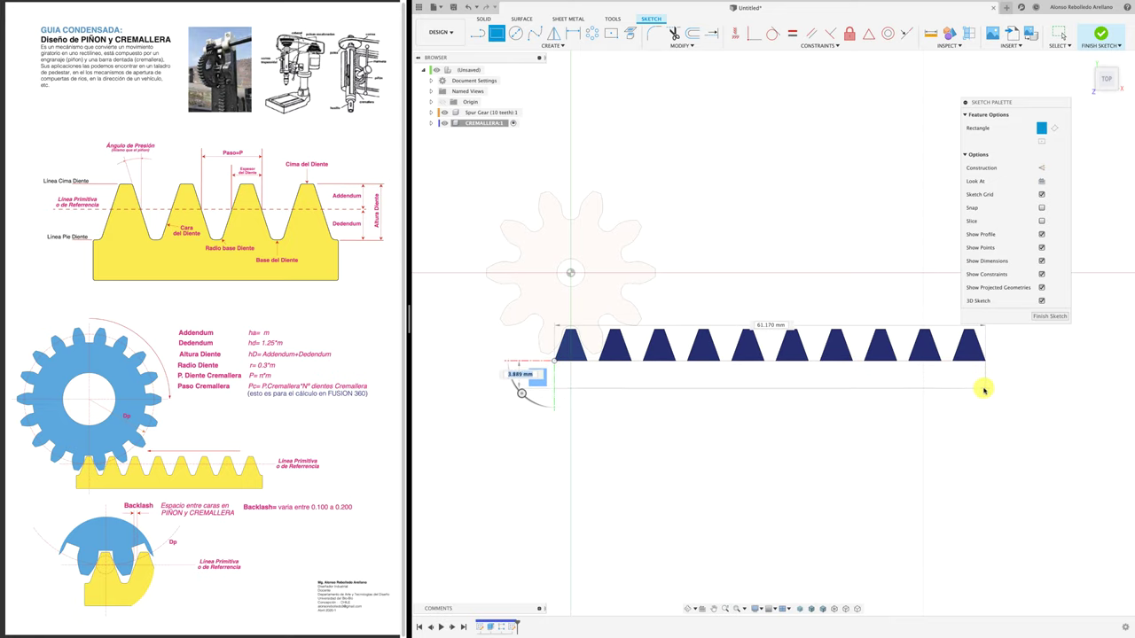
pyautogui.click(983, 390)
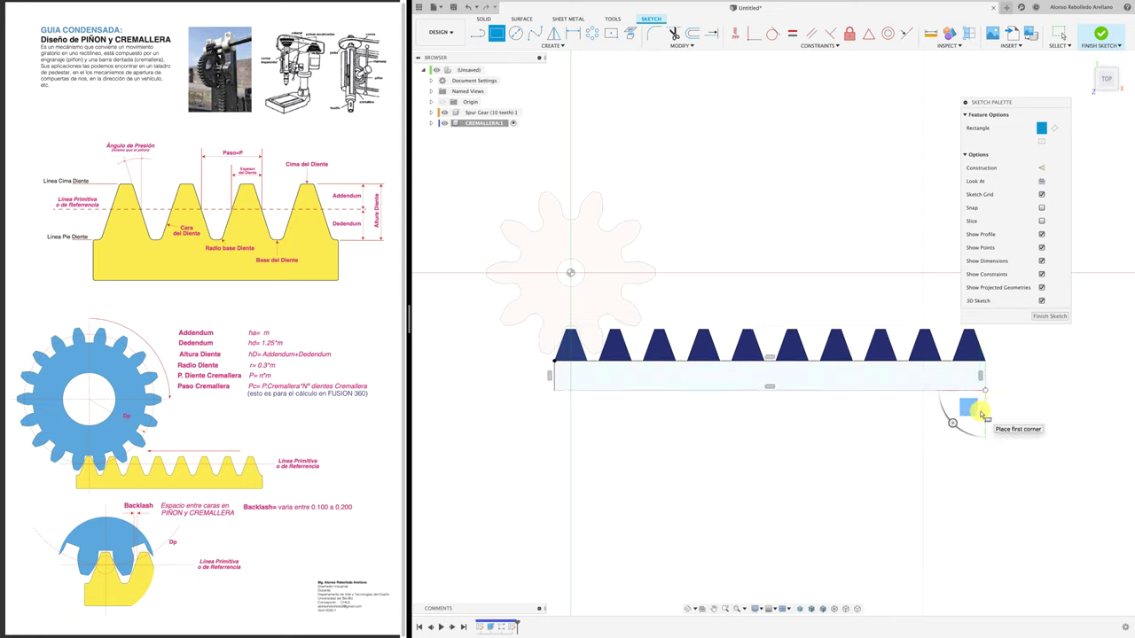
pyautogui.press('Escape')
# - Dimension the rectangle's height to 10 mm
pyautogui.press('d')
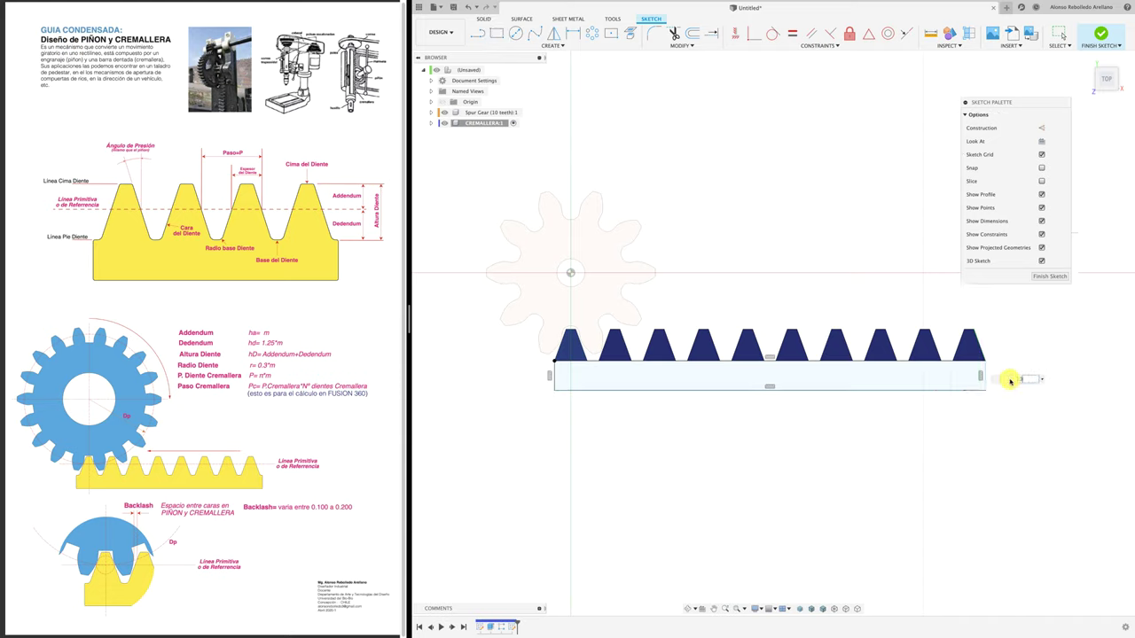
pyautogui.write('10')
pyautogui.press('Return')
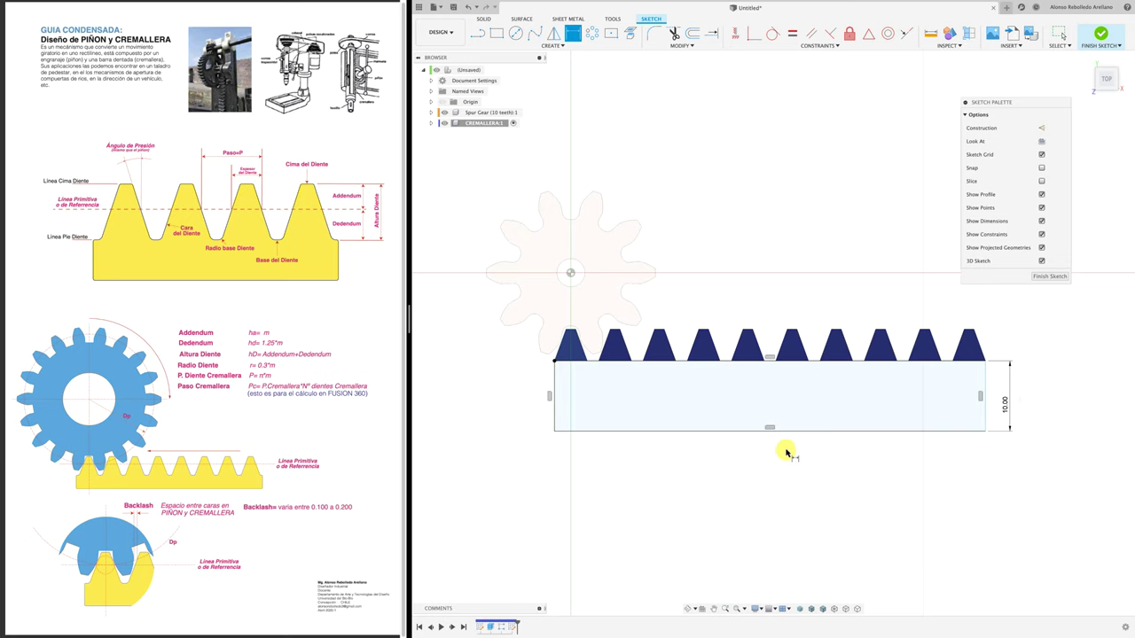
pyautogui.press('e')
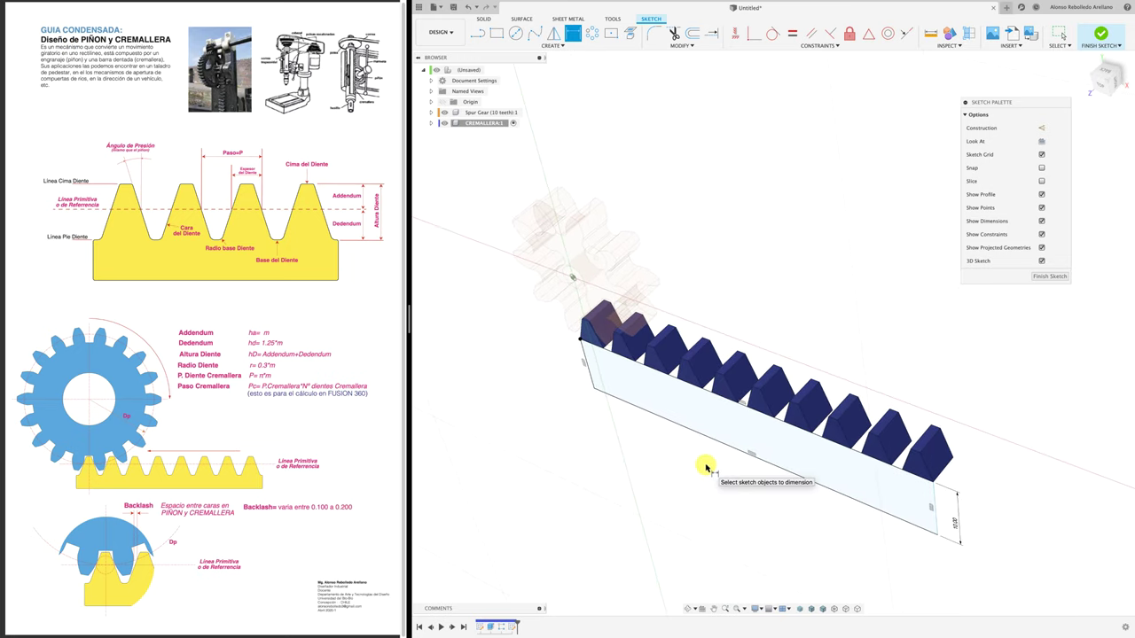
# - Extrude the base rectangle 5 mm, joining it with the teeth into one rack
pyautogui.click(840, 478)
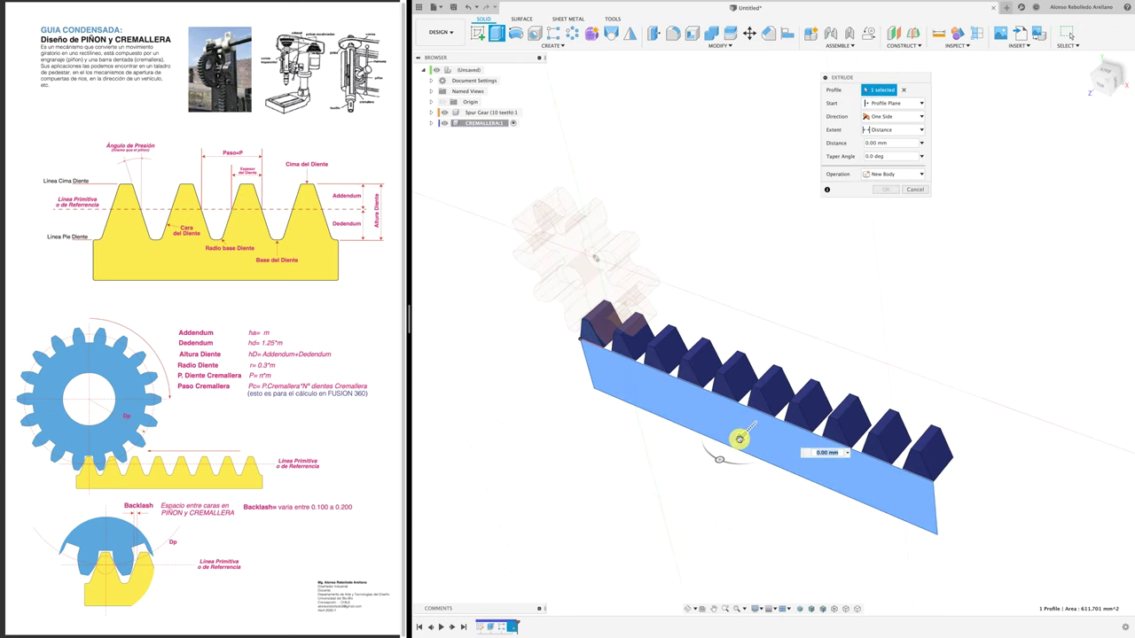
pyautogui.moveTo(754, 429); pyautogui.dragTo(764, 421)
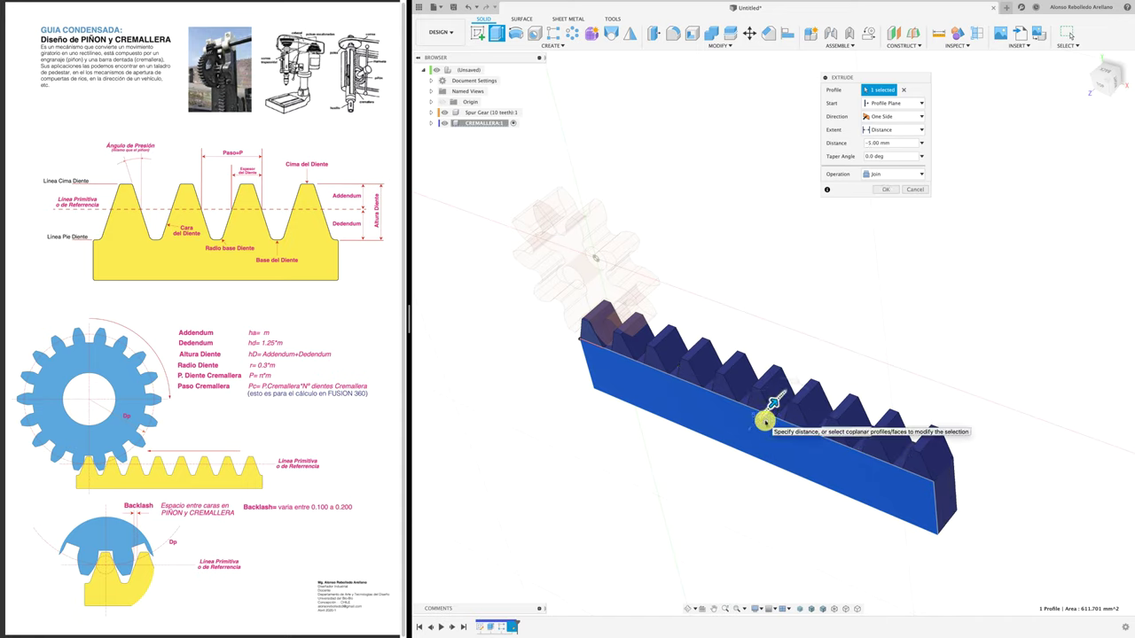
pyautogui.click(889, 190)
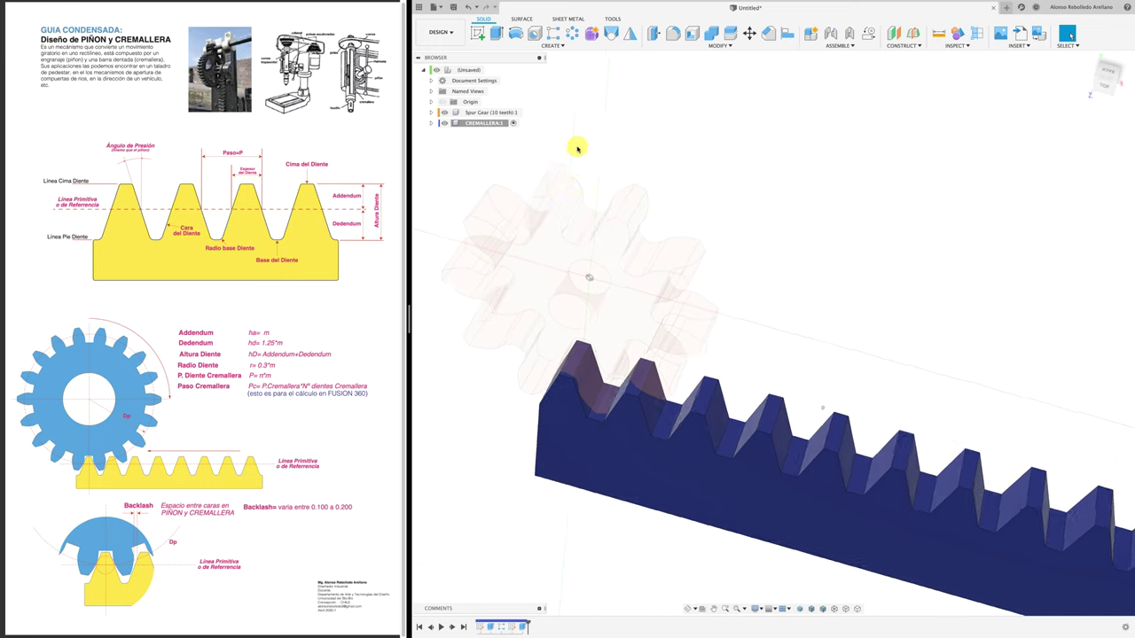
# - Select the 17 tooth-root edges along the rack for a fillet
pyautogui.press('f')
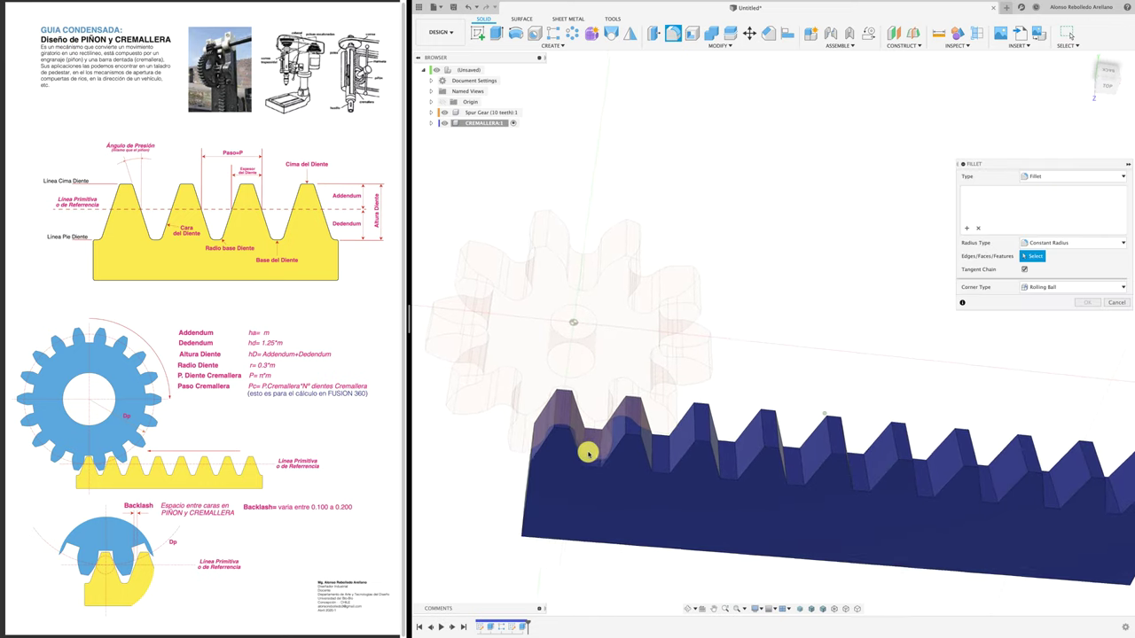
pyautogui.click(590, 458)
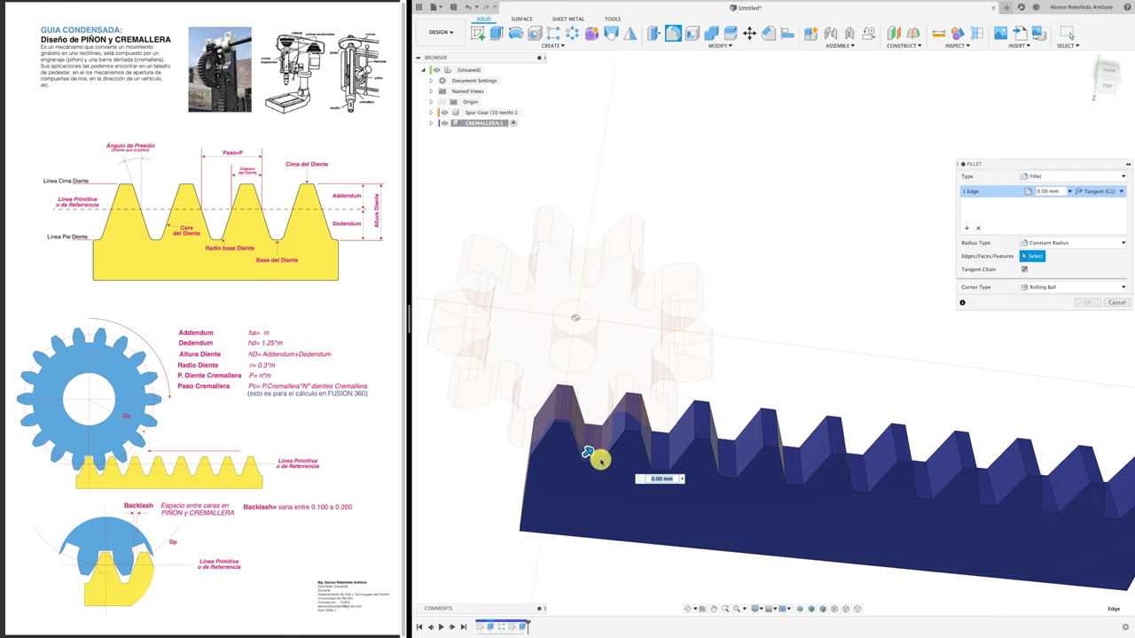
pyautogui.scroll(3, 594, 479)
pyautogui.click(791, 472)
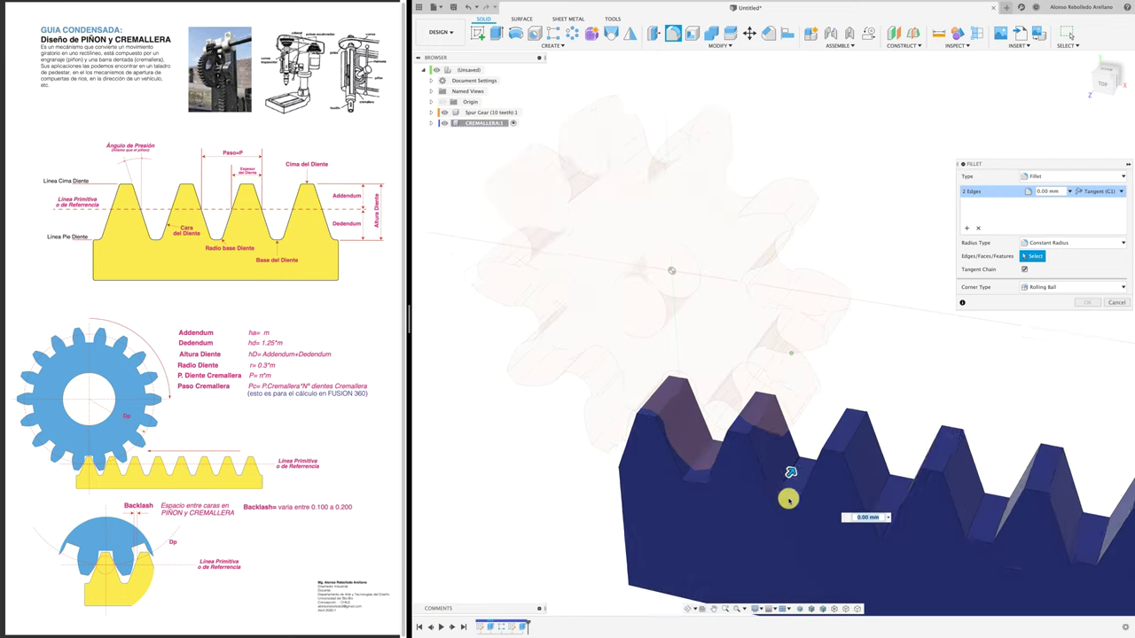
pyautogui.moveTo(788, 500)
pyautogui.keyDown('shift'); pyautogui.mouseDown(button='middle')
pyautogui.moveTo(727, 466)
pyautogui.moveTo(718, 523)
pyautogui.mouseUp(button='middle'); pyautogui.keyUp('shift')
pyautogui.click(719, 524)
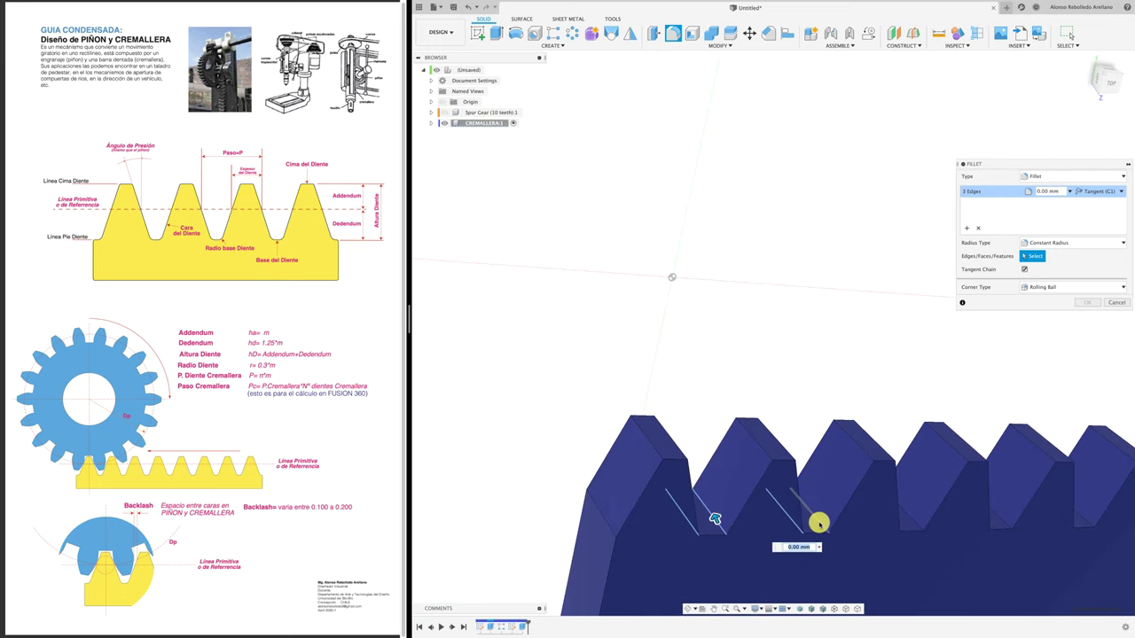
pyautogui.click(913, 519)
pyautogui.moveTo(1001, 522)
pyautogui.keyDown('shift'); pyautogui.mouseDown(button='middle')
pyautogui.moveTo(830, 512)
pyautogui.moveTo(843, 499)
pyautogui.mouseUp(button='middle'); pyautogui.keyUp('shift')
pyautogui.click(924, 522)
pyautogui.click(801, 502)
pyautogui.click(925, 499)
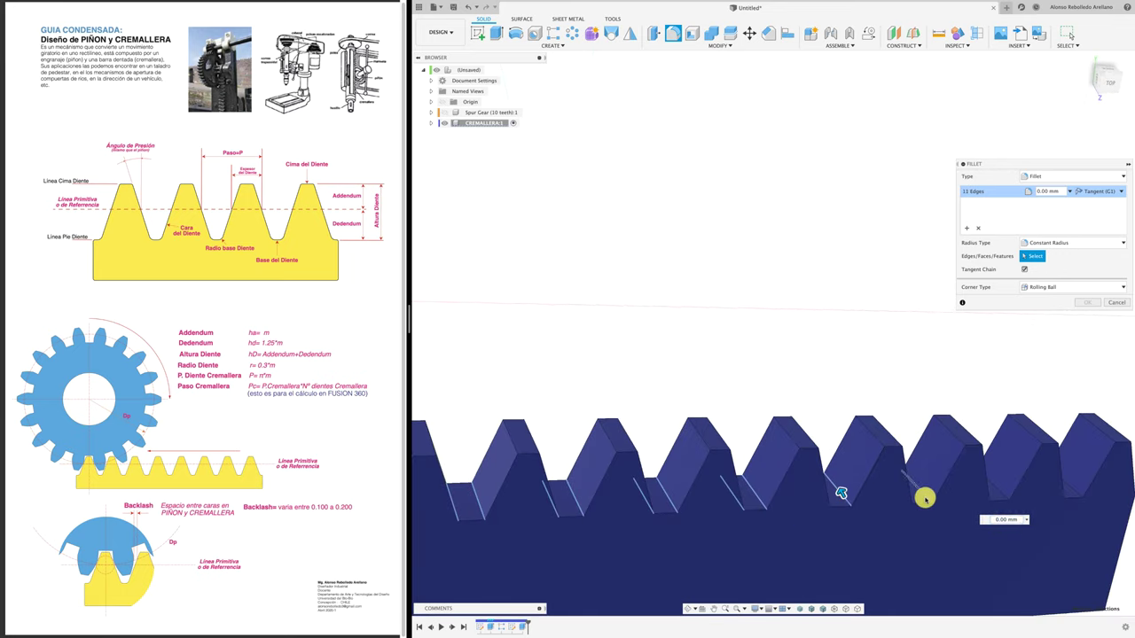
pyautogui.click(1081, 488)
pyautogui.keyDown('shift'); pyautogui.moveTo(1081, 489); pyautogui.dragTo(970, 514, button='middle'); pyautogui.keyUp('shift')
pyautogui.click(898, 494)
pyautogui.click(799, 486)
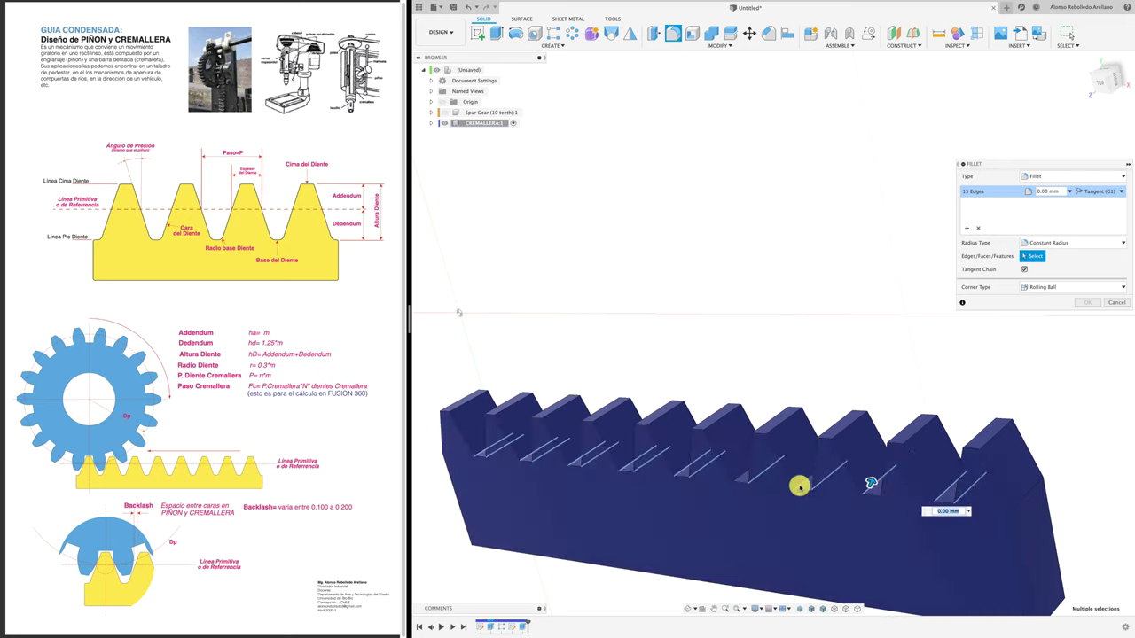
pyautogui.click(788, 484)
pyautogui.click(732, 473)
pyautogui.moveTo(732, 473)
pyautogui.keyDown('shift'); pyautogui.mouseDown(button='middle')
pyautogui.moveTo(759, 497)
pyautogui.moveTo(826, 518)
pyautogui.mouseUp(button='middle'); pyautogui.keyUp('shift')
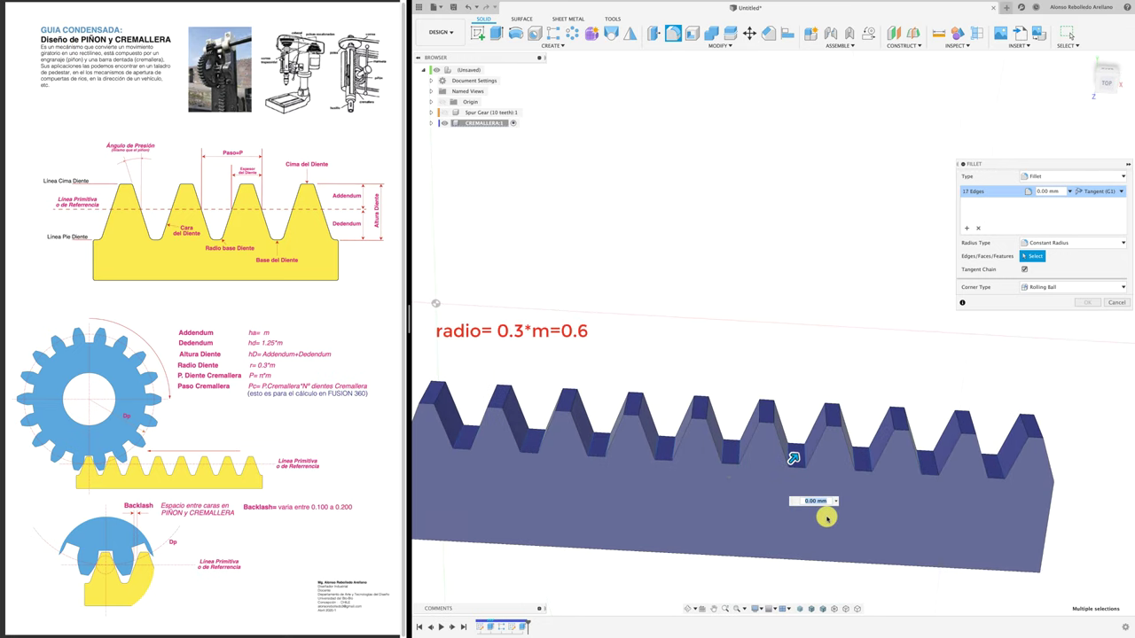
# - Round the selected edges with a 0.6 mm radius and reactivate the top-level assembly
pyautogui.write('0.6')
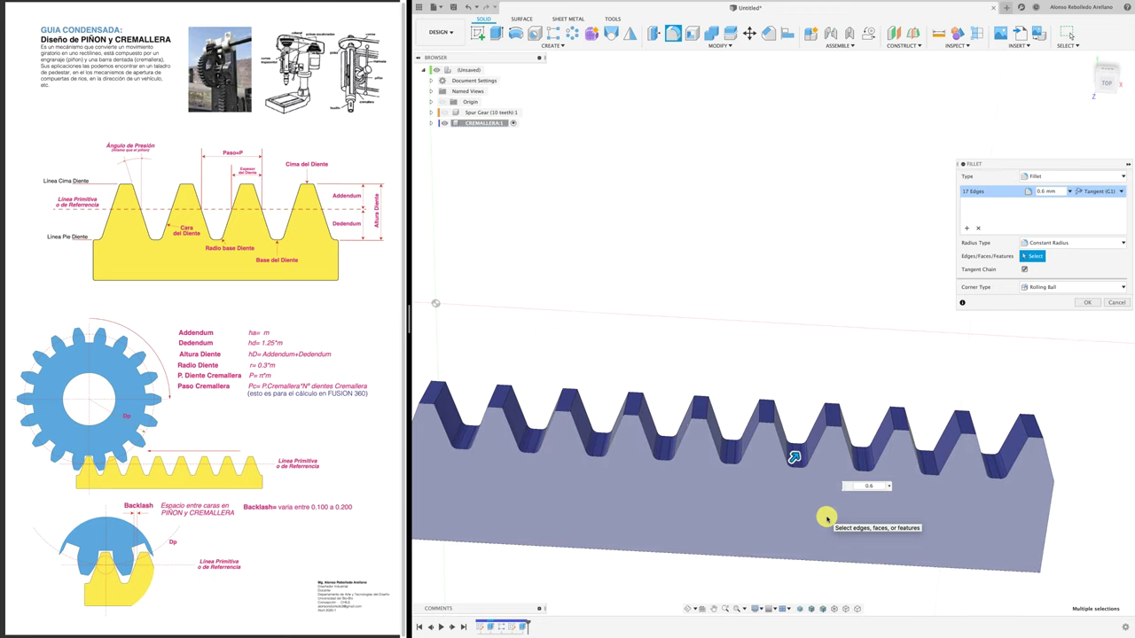
pyautogui.moveTo(825, 519); pyautogui.dragTo(859, 518, button='middle')
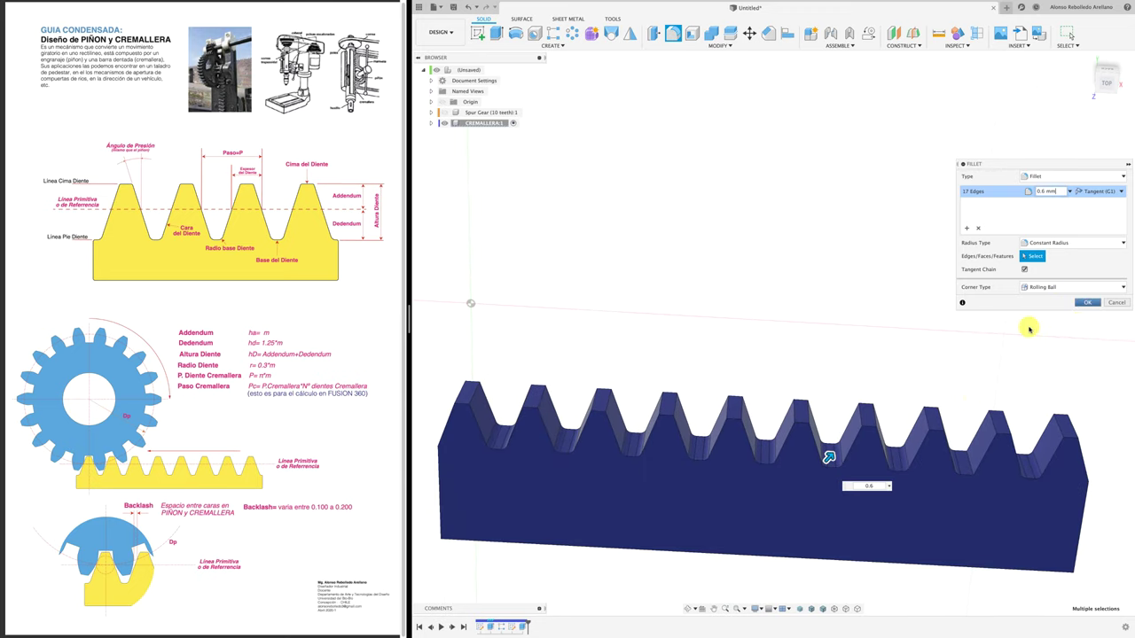
pyautogui.click(1087, 303)
pyautogui.click(444, 113)
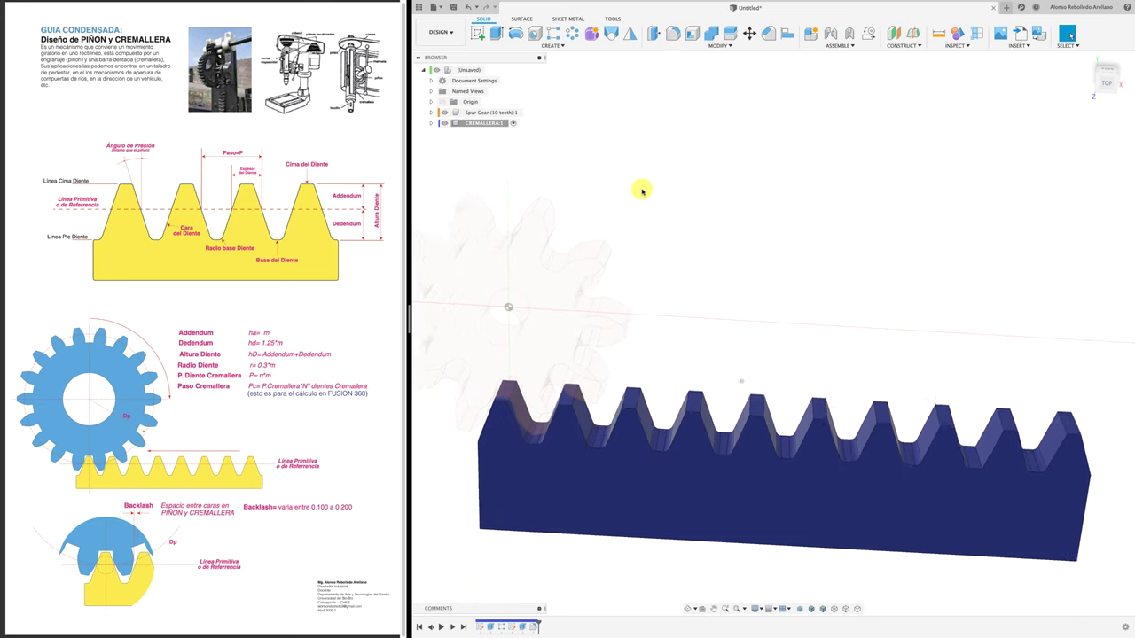
pyautogui.click(490, 70)
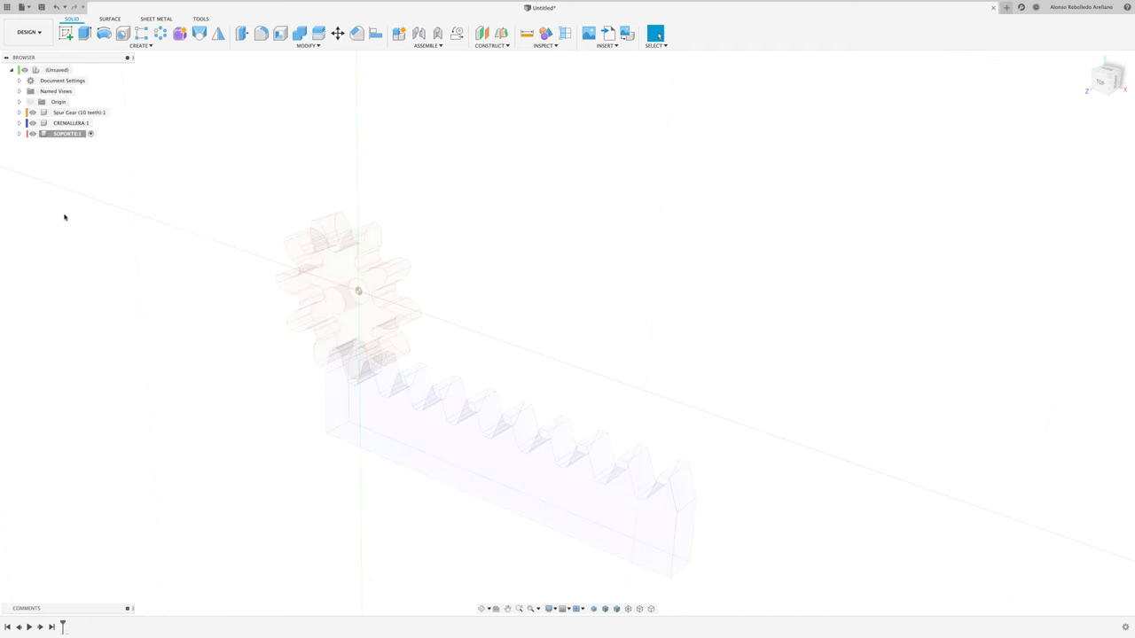
# - Sketch a rectangle under the rack and extrude it into the base bar
pyautogui.click(65, 33)
pyautogui.click(420, 435)
pyautogui.press('r')
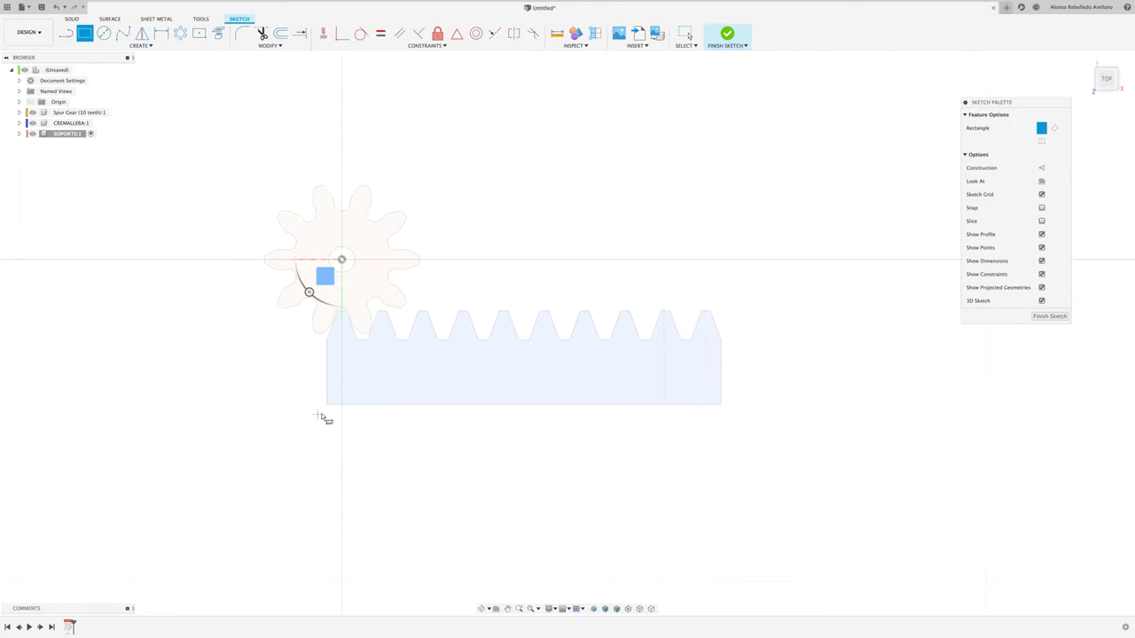
pyautogui.click(61, 406)
pyautogui.click(722, 463)
pyautogui.press('e')
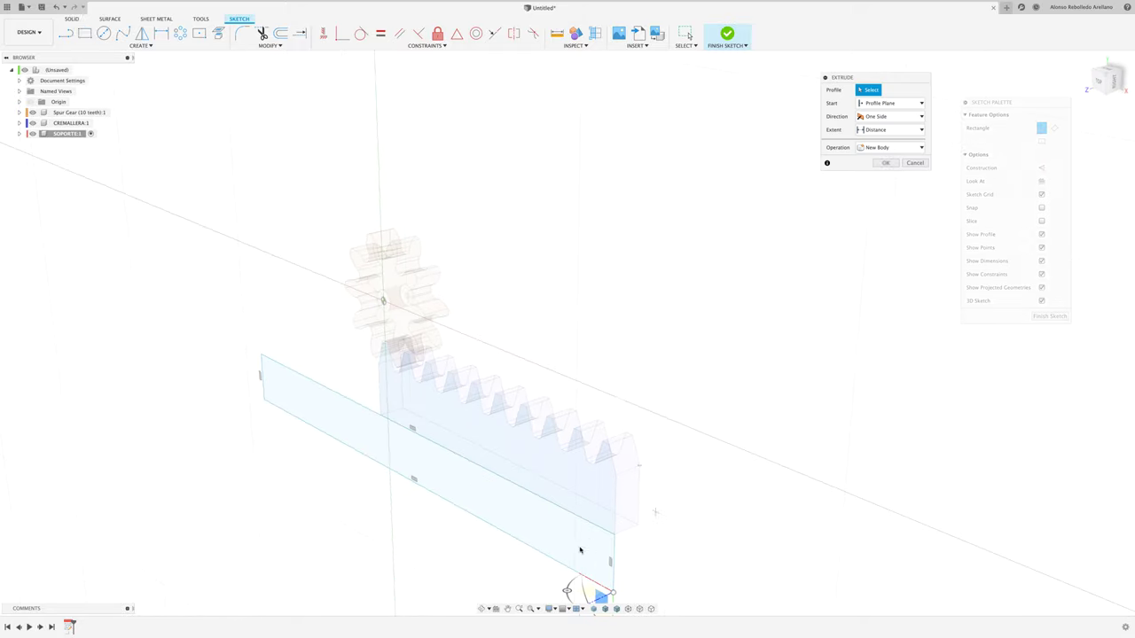
pyautogui.keyDown('shift'); pyautogui.moveTo(452, 443); pyautogui.dragTo(476, 431, button='middle'); pyautogui.keyUp('shift')
pyautogui.press('Return')
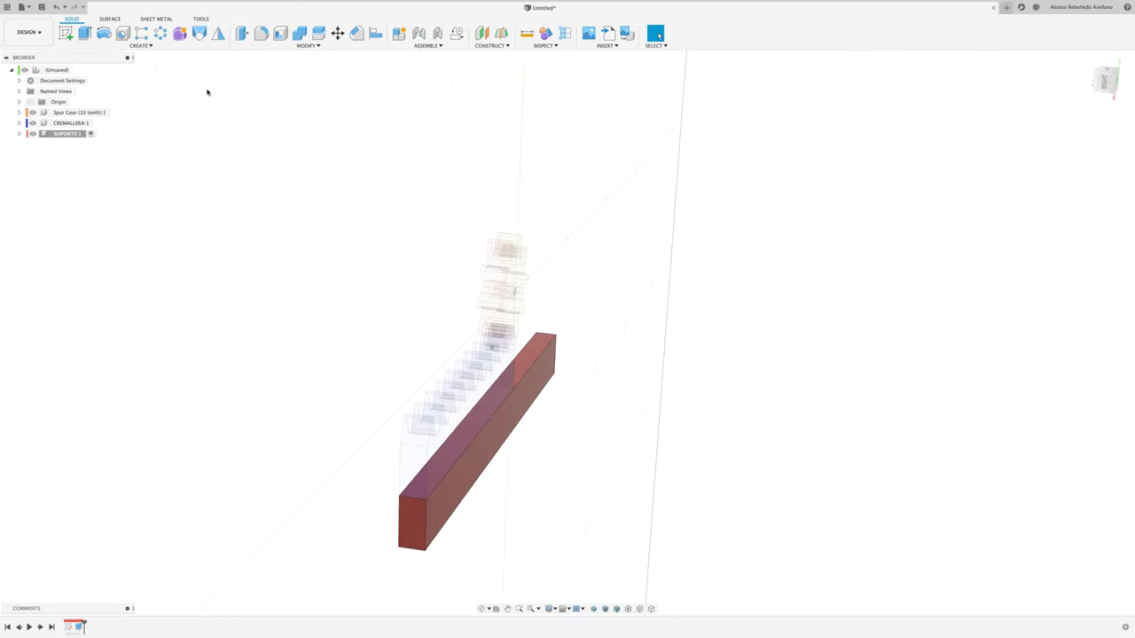
# - Sketch a rectangle on the bar and extrude it into the upright back plate
pyautogui.press('e')
pyautogui.click(506, 436)
pyautogui.press('Escape')
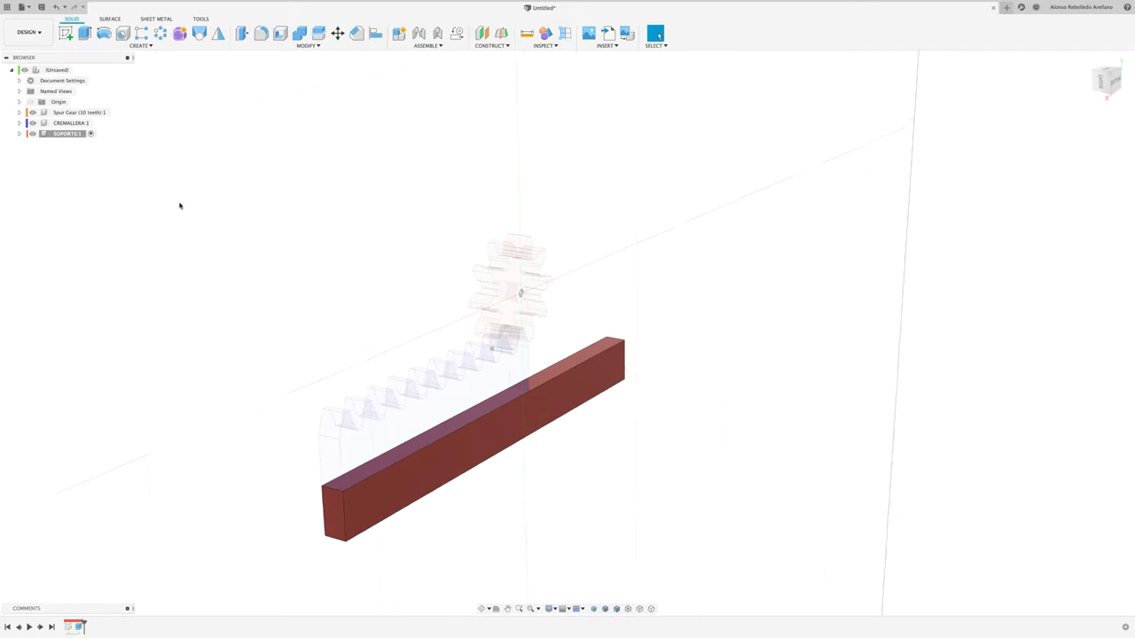
pyautogui.press('r')
pyautogui.click(620, 399)
pyautogui.click(328, 355)
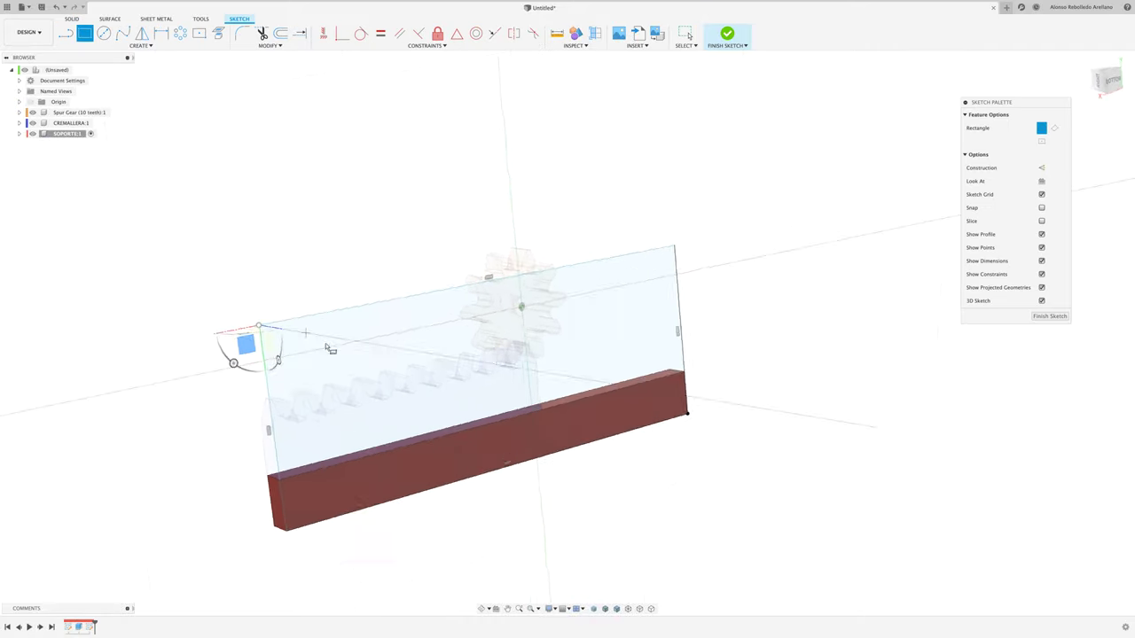
pyautogui.press('e')
pyautogui.click(511, 352)
pyautogui.moveTo(511, 352); pyautogui.dragTo(514, 435)
pyautogui.press('Return')
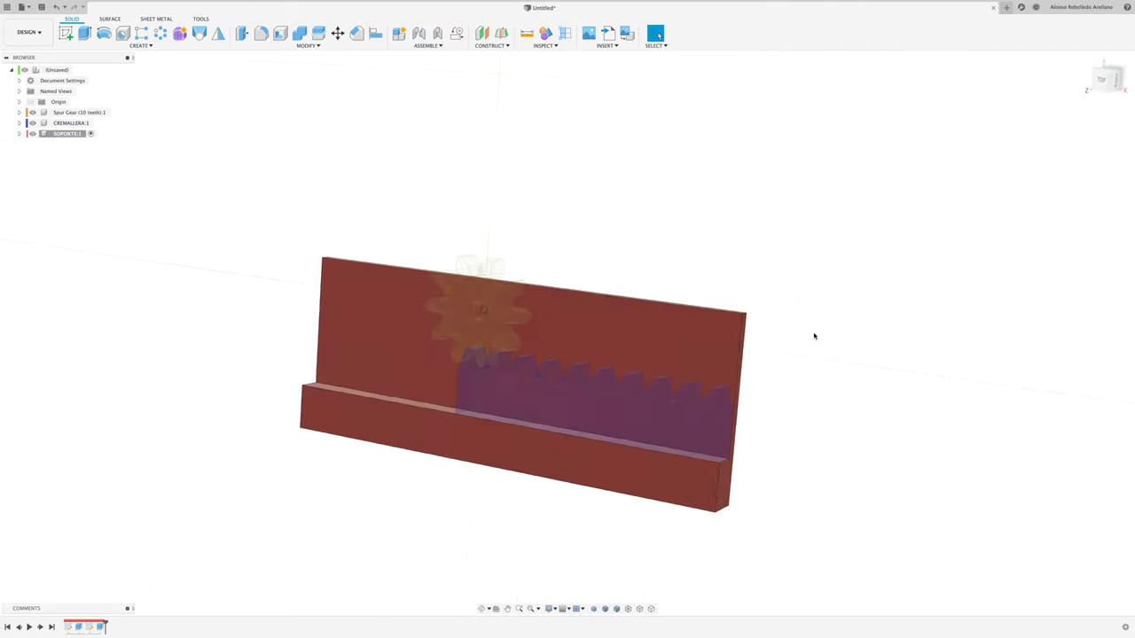
# - Sketch a circle on the gear axis and extrude it 4 into the pin
pyautogui.click(65, 33)
pyautogui.click(372, 312)
pyautogui.press('c')
pyautogui.click(529, 323)
pyautogui.write('4e')
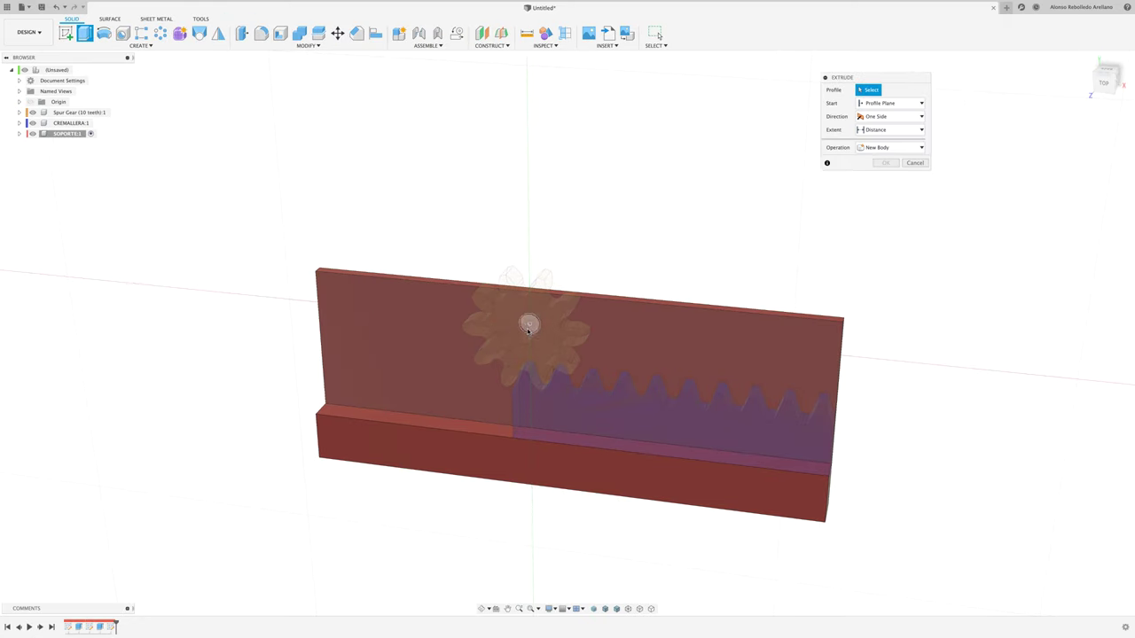
pyautogui.press('Return')
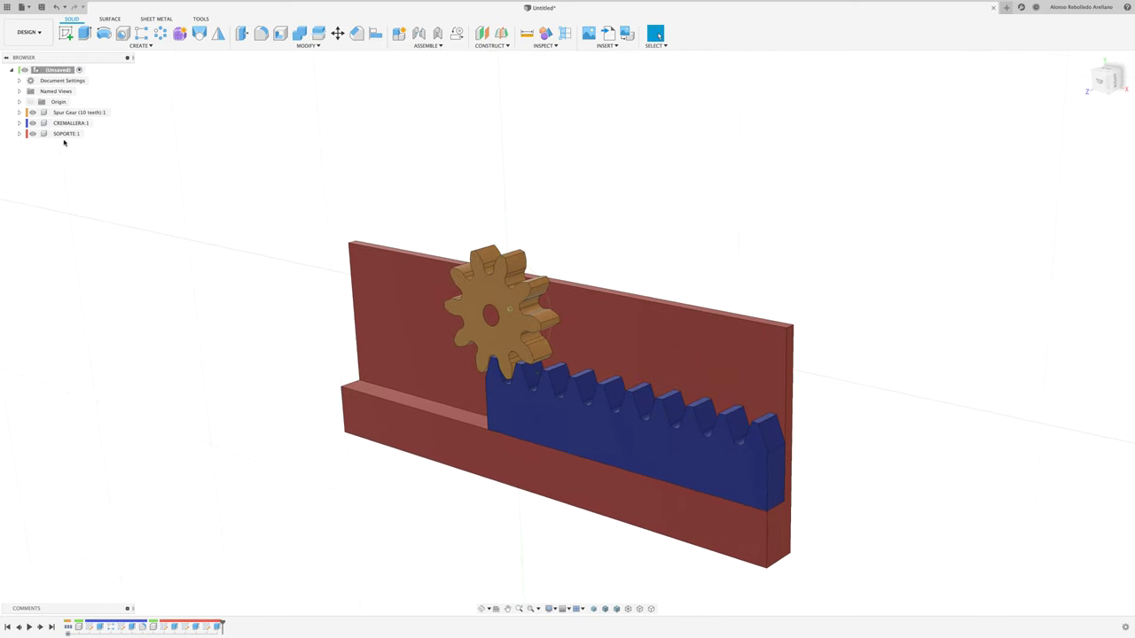
# - Activate the SOPORTE:1 component, then reactivate the top-level assembly
pyautogui.click(66, 134)
pyautogui.rightClick(65, 135)
pyautogui.click(100, 144)
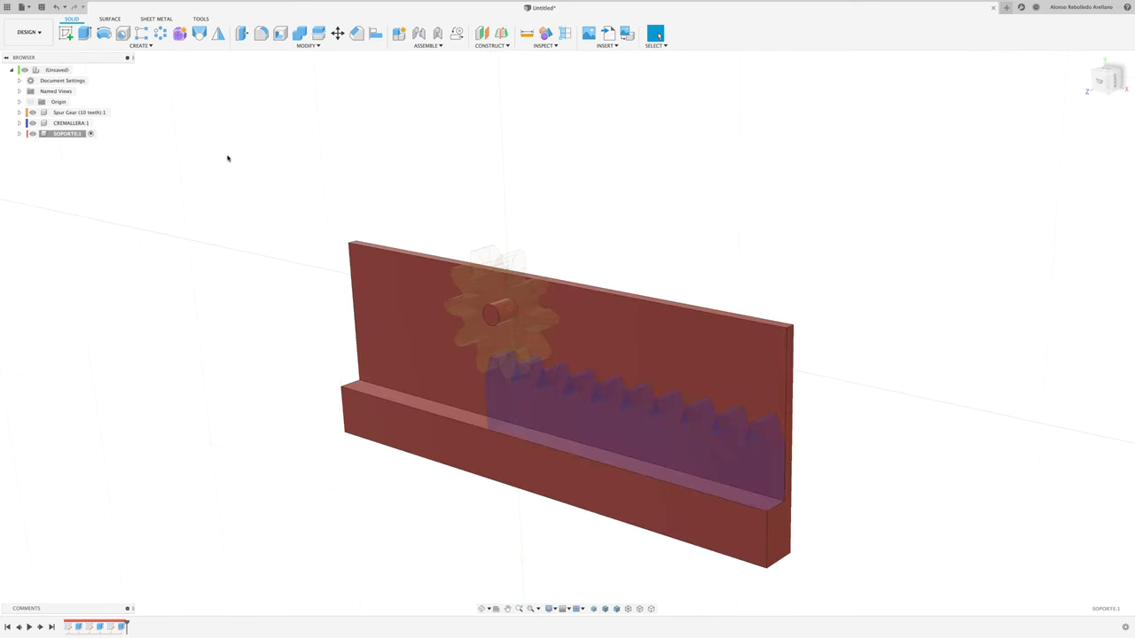
pyautogui.click(77, 71)
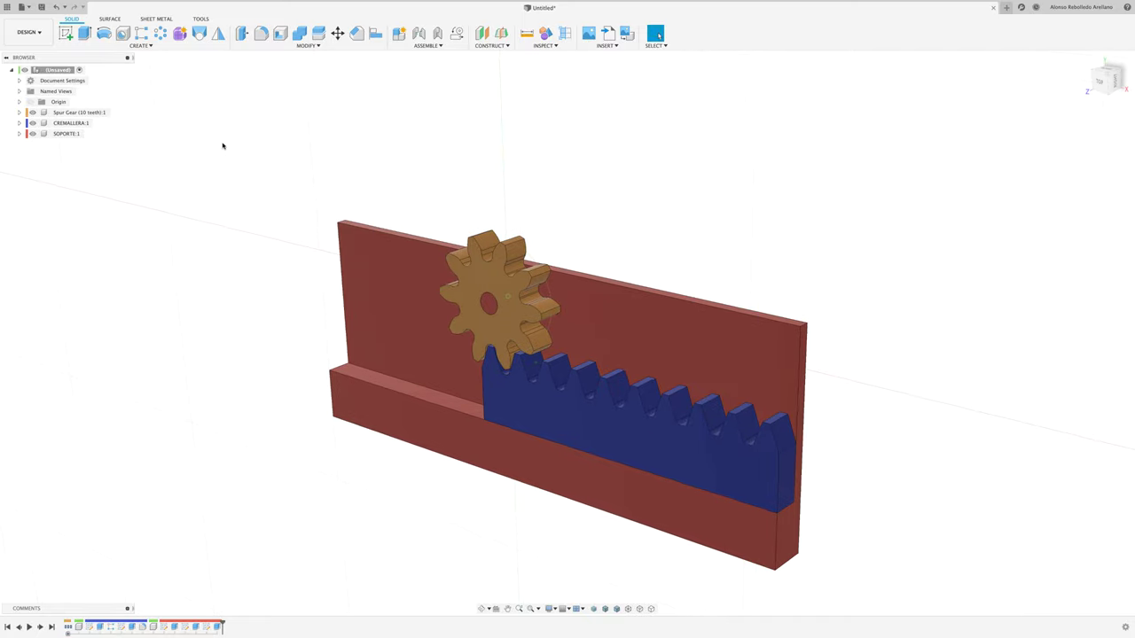
# - Drag the spur gear off the plate to expose the pin
pyautogui.press('j')
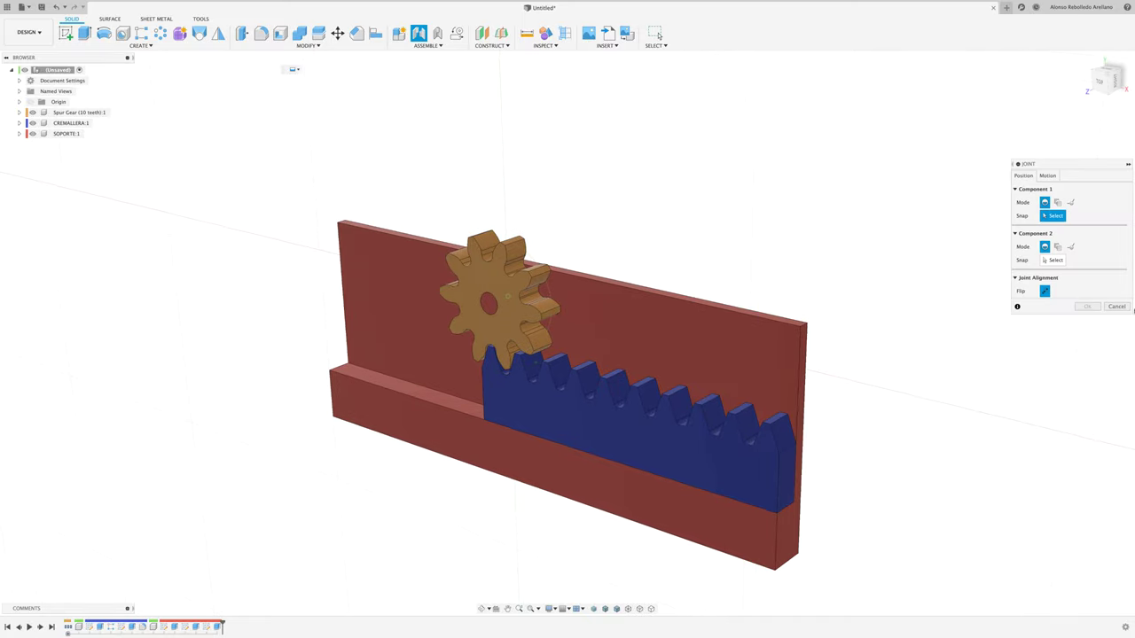
pyautogui.click(1116, 306)
pyautogui.moveTo(485, 276); pyautogui.dragTo(264, 213)
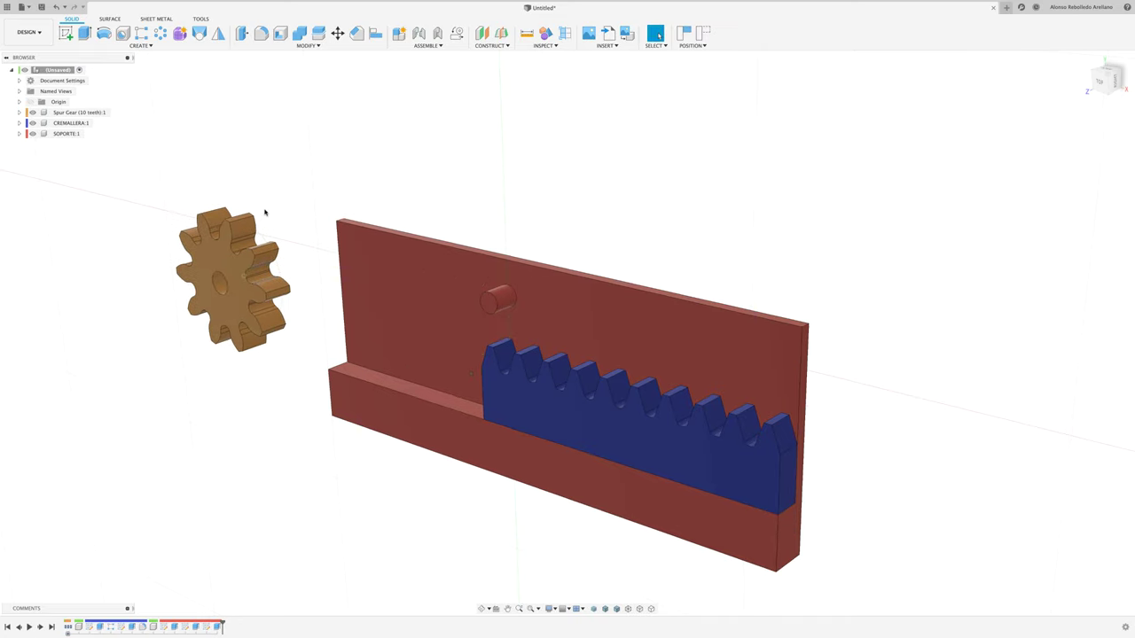
# - Join the gear centre to the pin centre with a Revolute (Z Axis) joint
pyautogui.press('j')
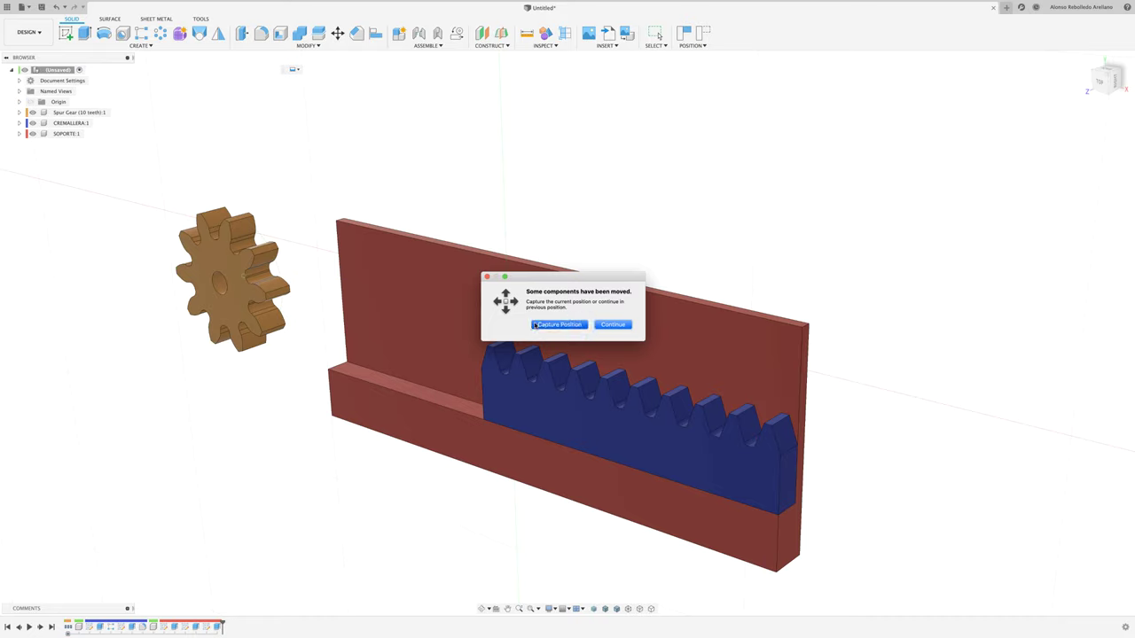
pyautogui.click(535, 326)
pyautogui.moveTo(535, 325)
pyautogui.keyDown('shift'); pyautogui.mouseDown(button='middle')
pyautogui.moveTo(520, 321)
pyautogui.moveTo(556, 293)
pyautogui.mouseUp(button='middle'); pyautogui.keyUp('shift')
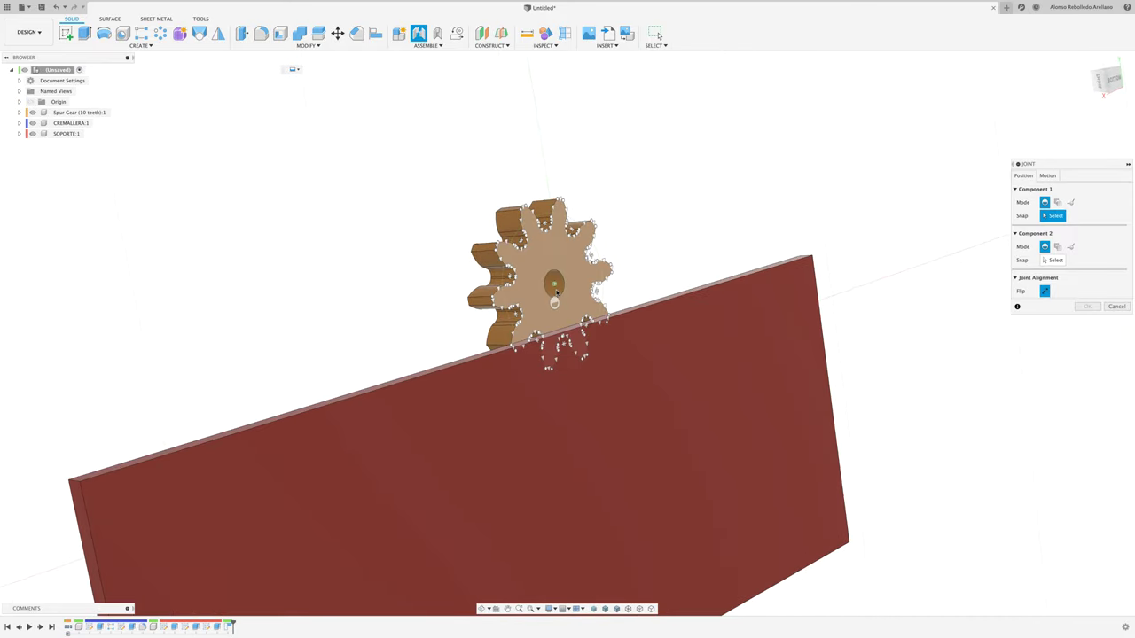
pyautogui.click(553, 286)
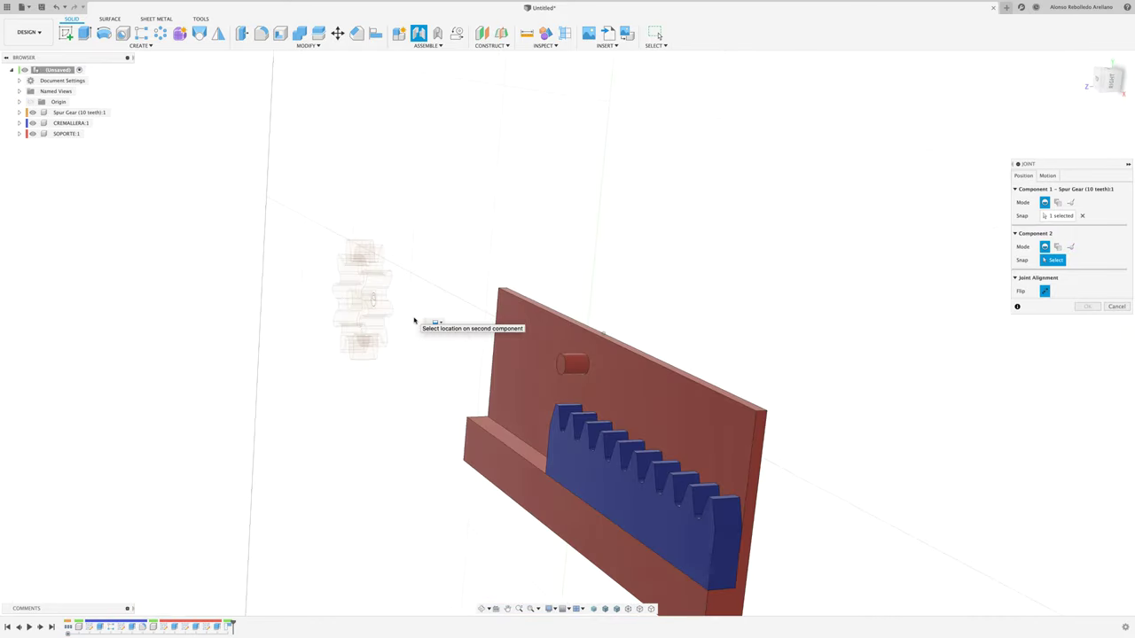
pyautogui.scroll(2, 610, 376)
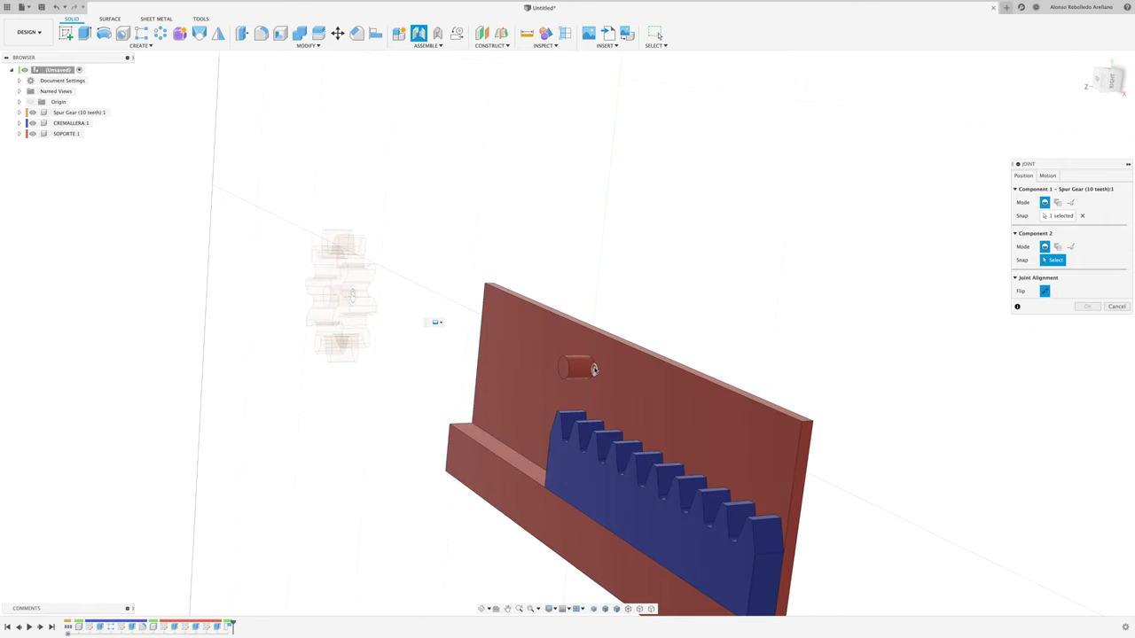
pyautogui.click(593, 367)
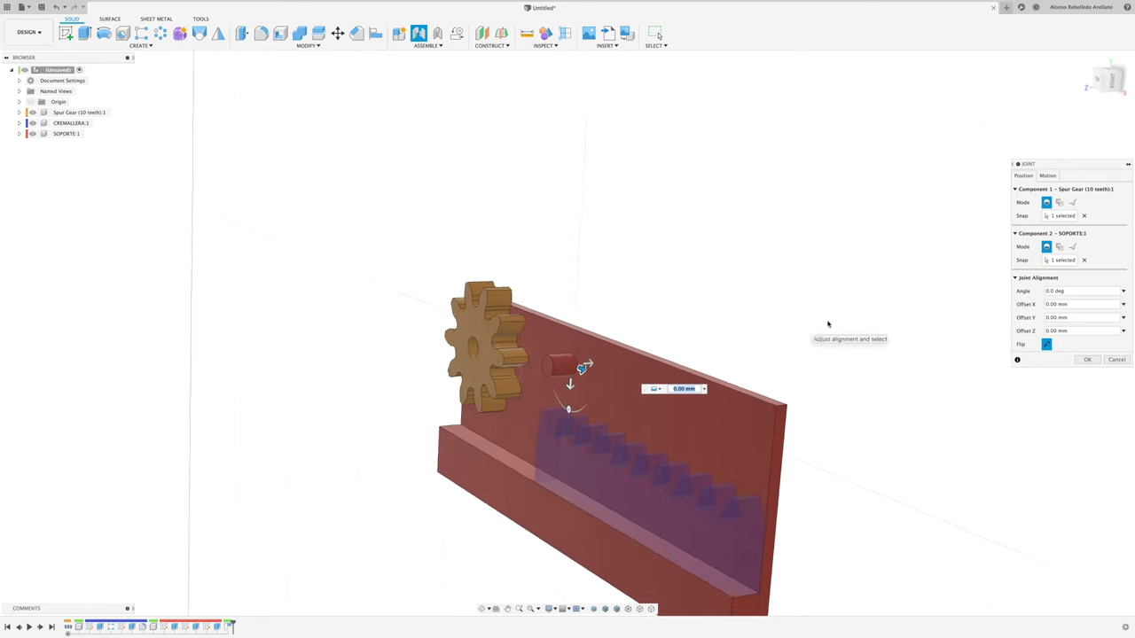
pyautogui.click(1047, 176)
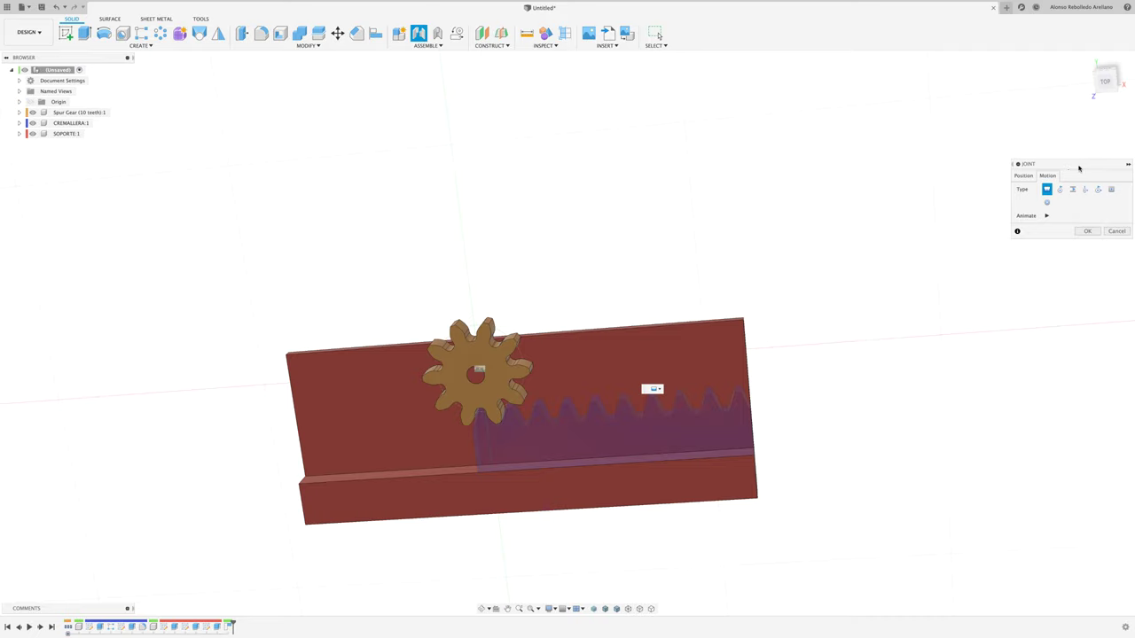
pyautogui.moveTo(1056, 165); pyautogui.dragTo(957, 163)
pyautogui.click(937, 185)
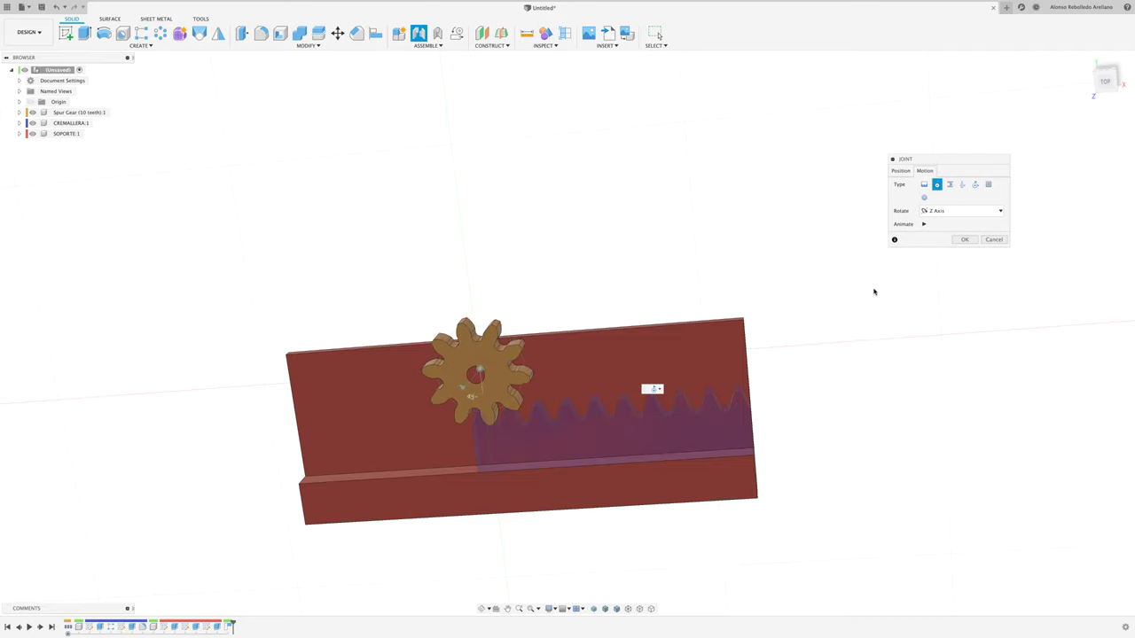
pyautogui.click(964, 241)
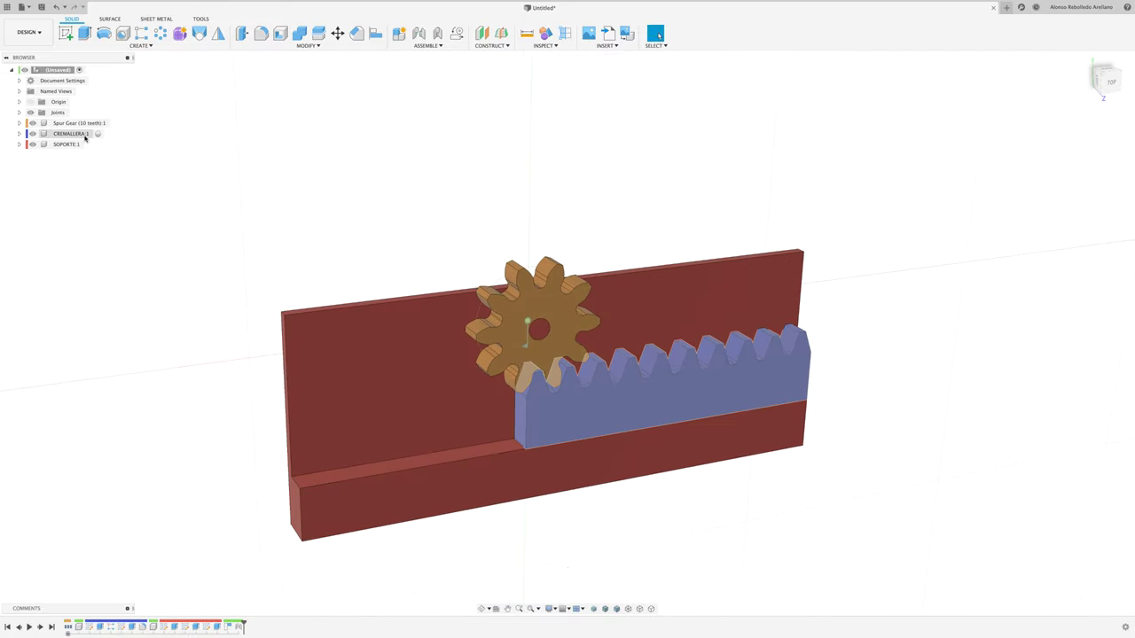
# - Hide the spur gear and pull the blue rack away from the plate
pyautogui.click(33, 122)
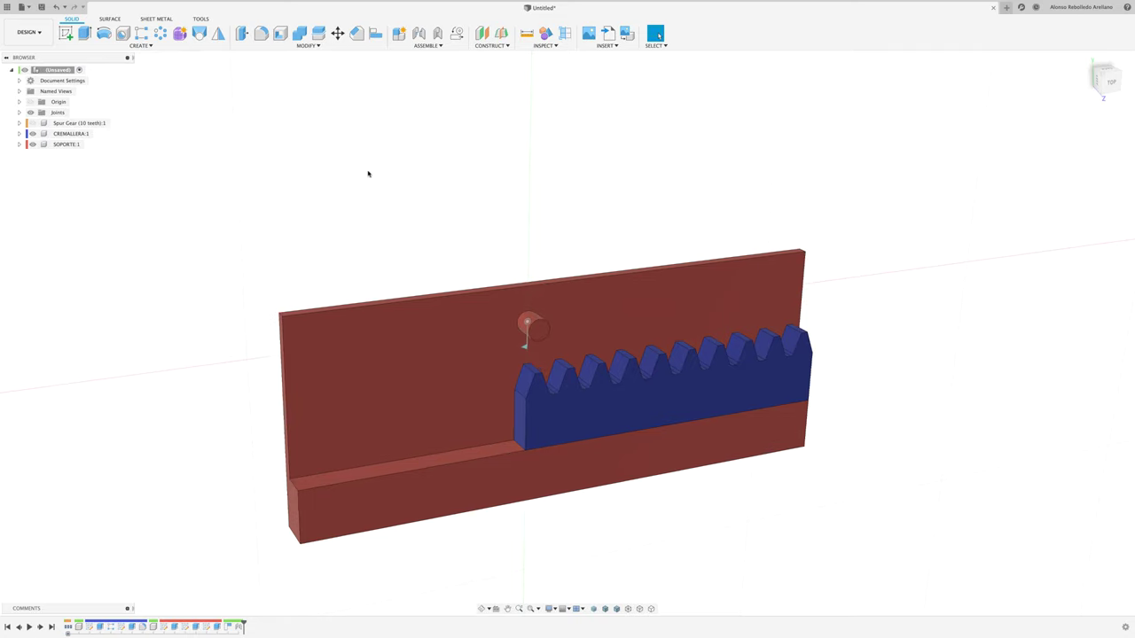
pyautogui.moveTo(368, 173)
pyautogui.keyDown('shift'); pyautogui.mouseDown(button='middle')
pyautogui.moveTo(922, 391)
pyautogui.moveTo(836, 382)
pyautogui.moveTo(696, 316)
pyautogui.moveTo(892, 341)
pyautogui.mouseUp(button='middle'); pyautogui.keyUp('shift')
pyautogui.scroll(5, 838, 383)
pyautogui.scroll(-3, 838, 382)
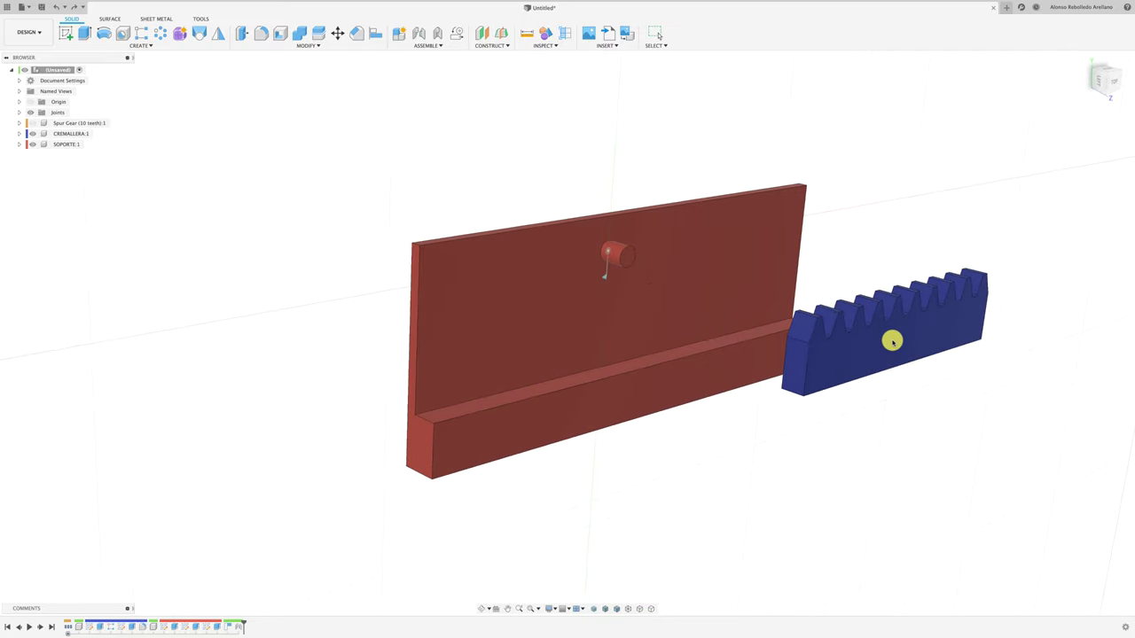
pyautogui.moveTo(892, 341); pyautogui.dragTo(856, 380)
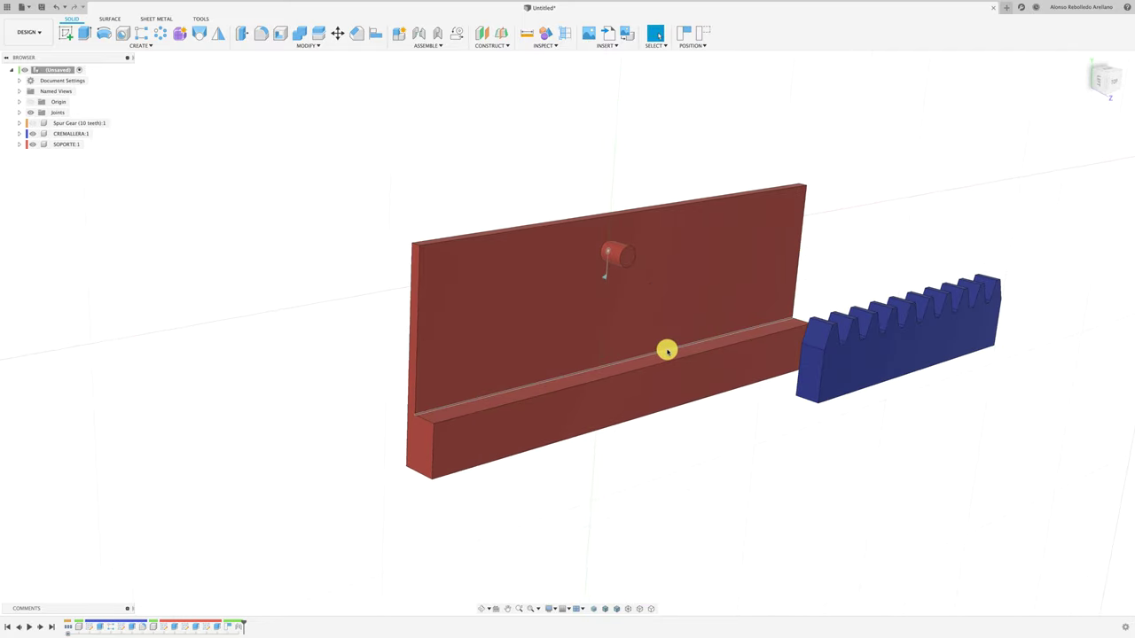
pyautogui.keyDown('shift'); pyautogui.moveTo(735, 428); pyautogui.dragTo(658, 450, button='middle'); pyautogui.keyUp('shift')
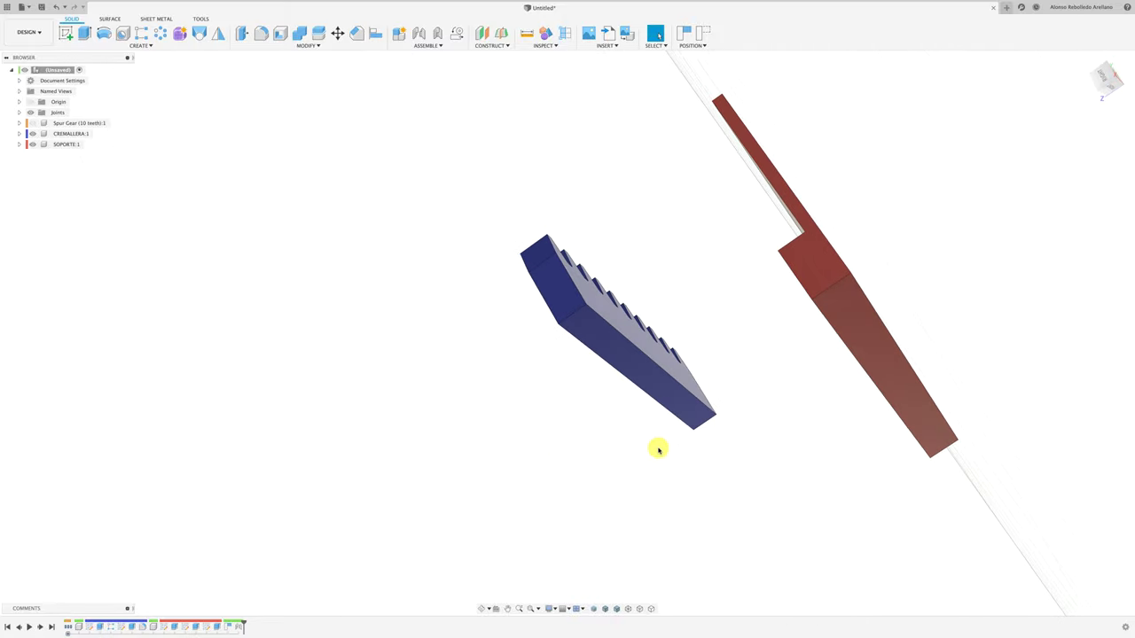
# - Join the rack to the plate's groove with a Slider joint
pyautogui.click(565, 321)
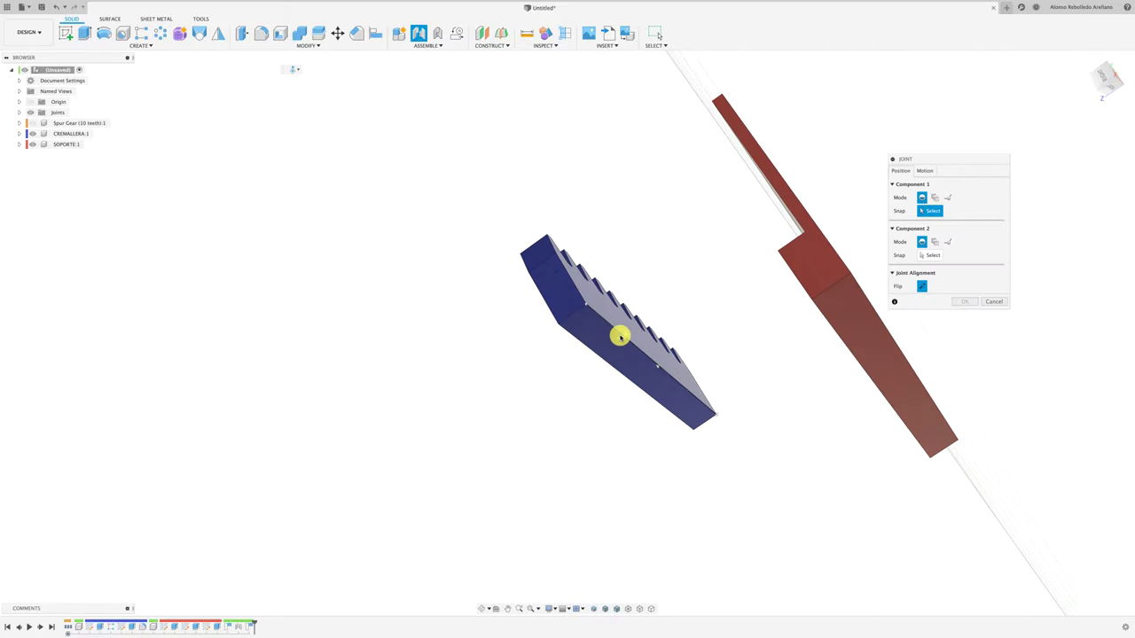
pyautogui.click(657, 366)
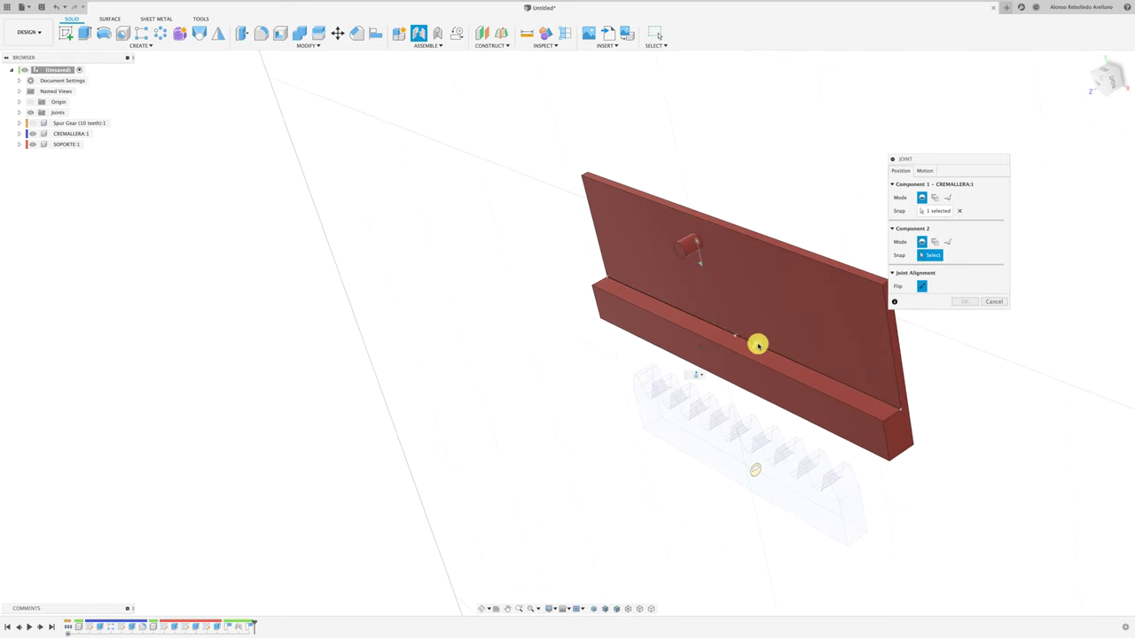
pyautogui.click(740, 338)
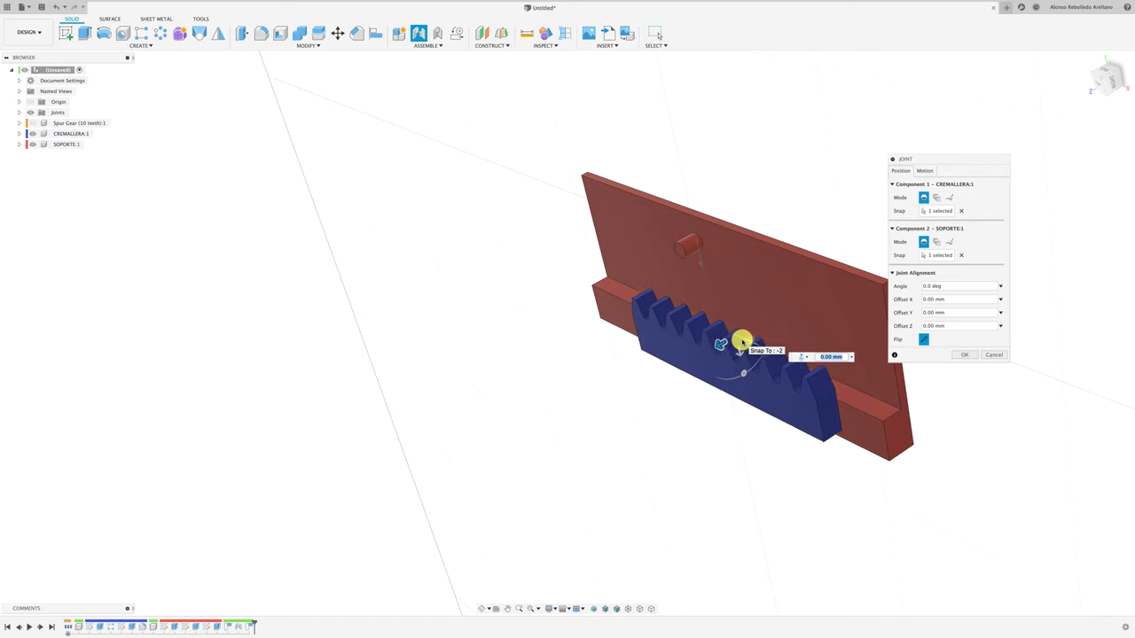
pyautogui.click(925, 171)
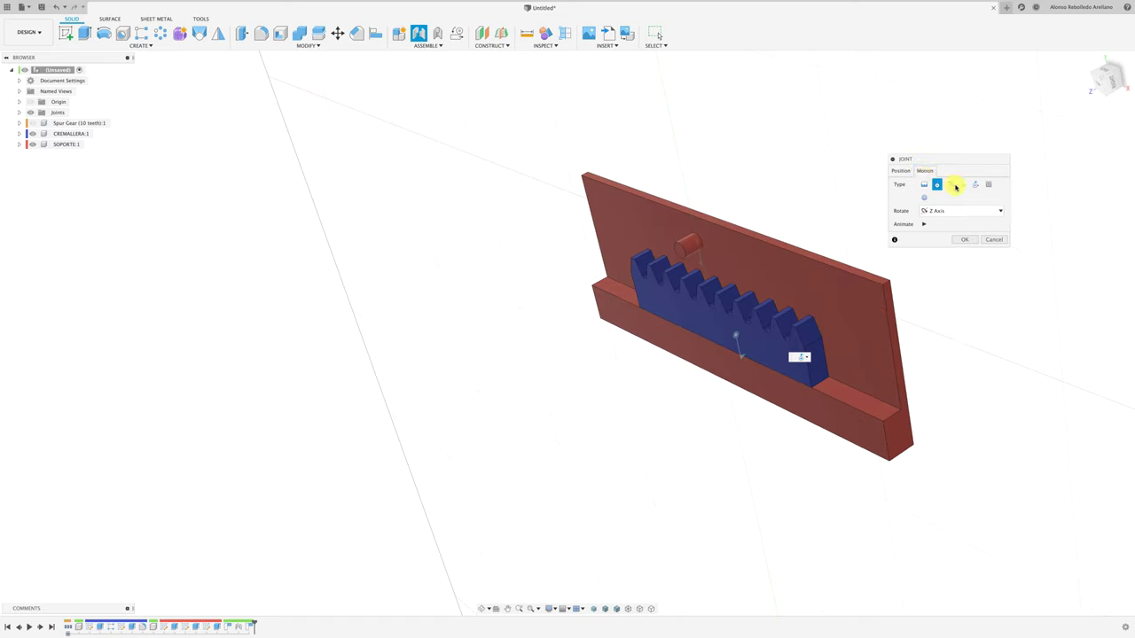
pyautogui.click(950, 185)
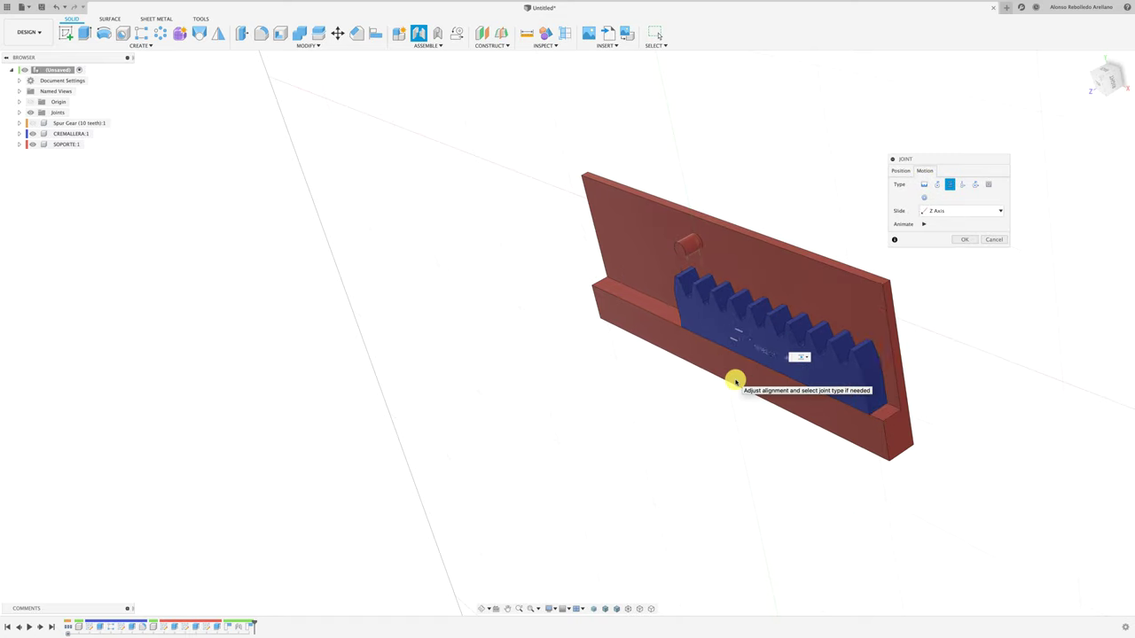
pyautogui.click(961, 240)
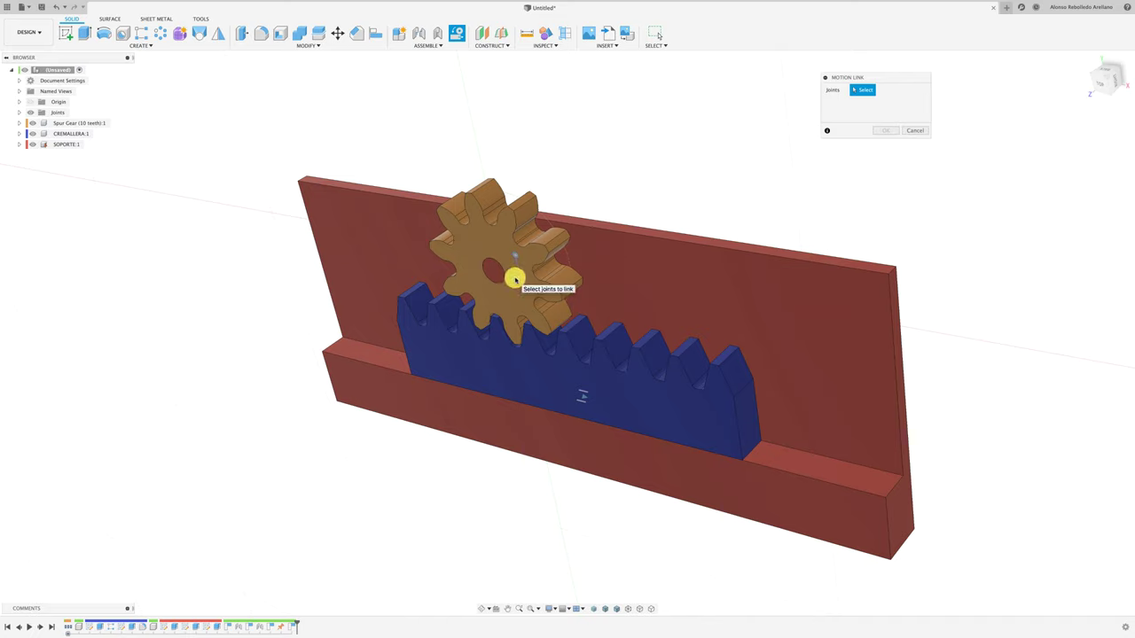
# - Link Rev1 and Slider2 with a 6.28*10 mm distance, then check it from the top view
pyautogui.click(583, 399)
pyautogui.write('62.8')
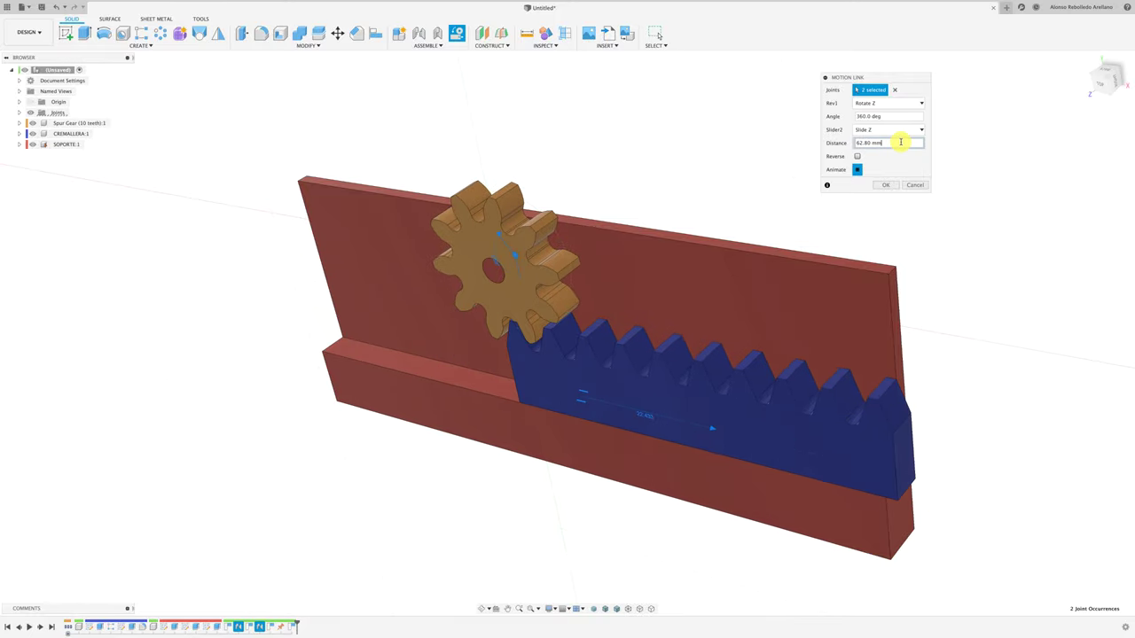
pyautogui.moveTo(891, 141); pyautogui.dragTo(837, 142)
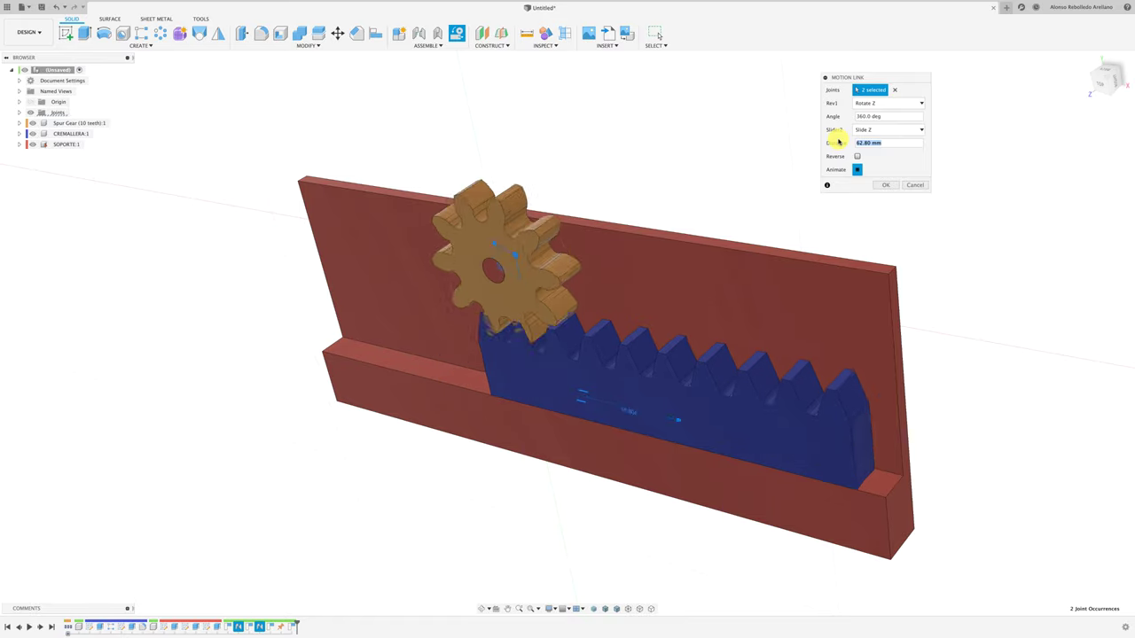
pyautogui.write('6')
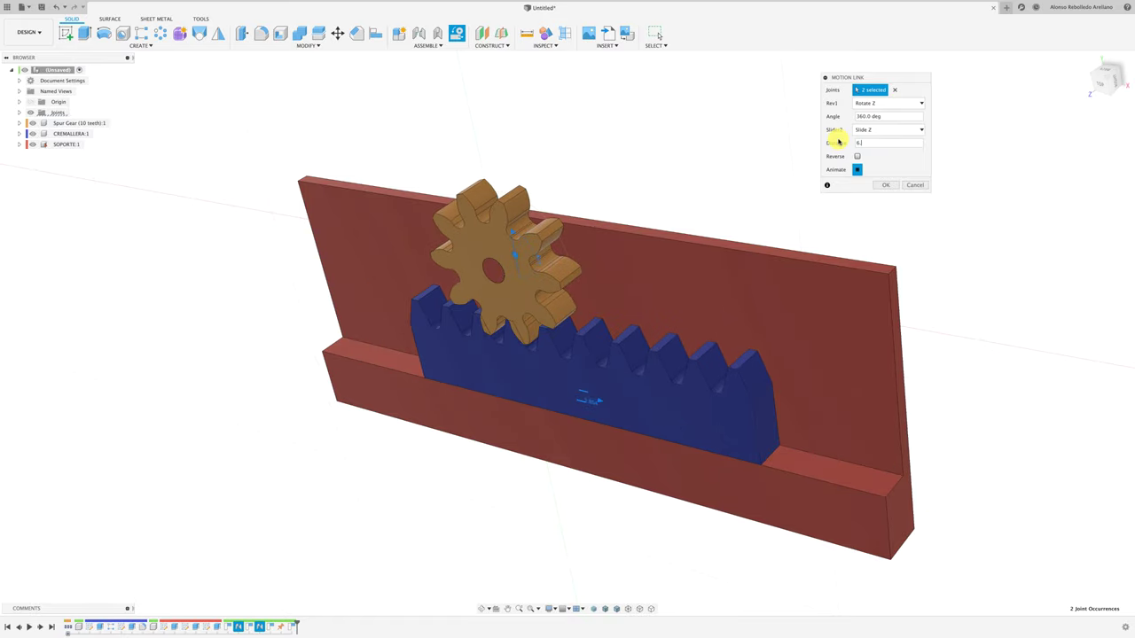
pyautogui.write('.28')
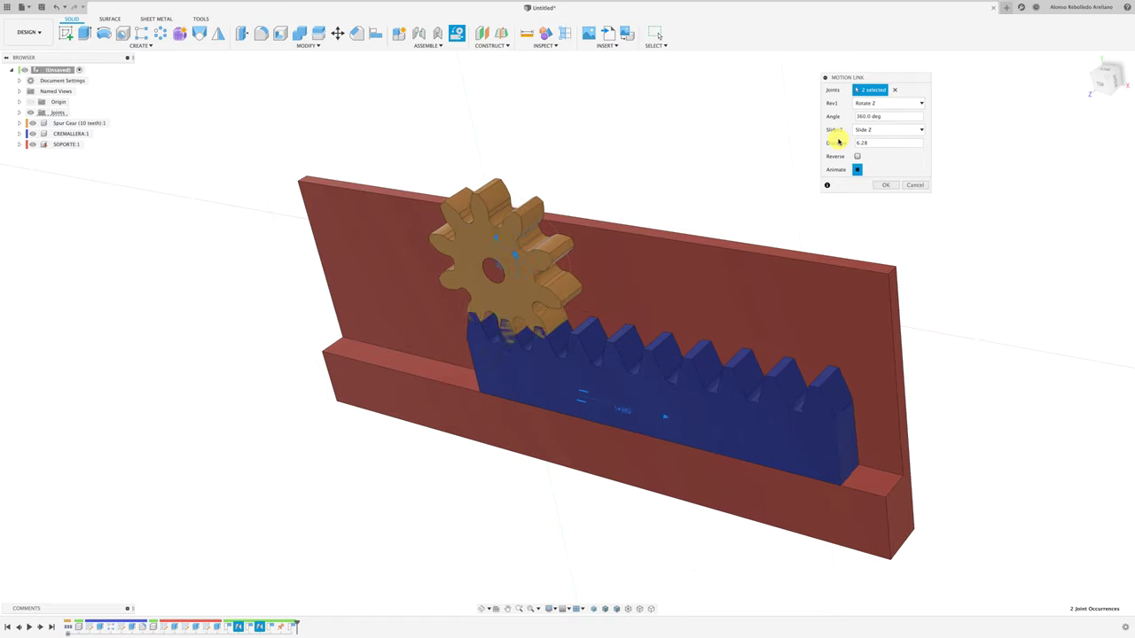
pyautogui.write('*10')
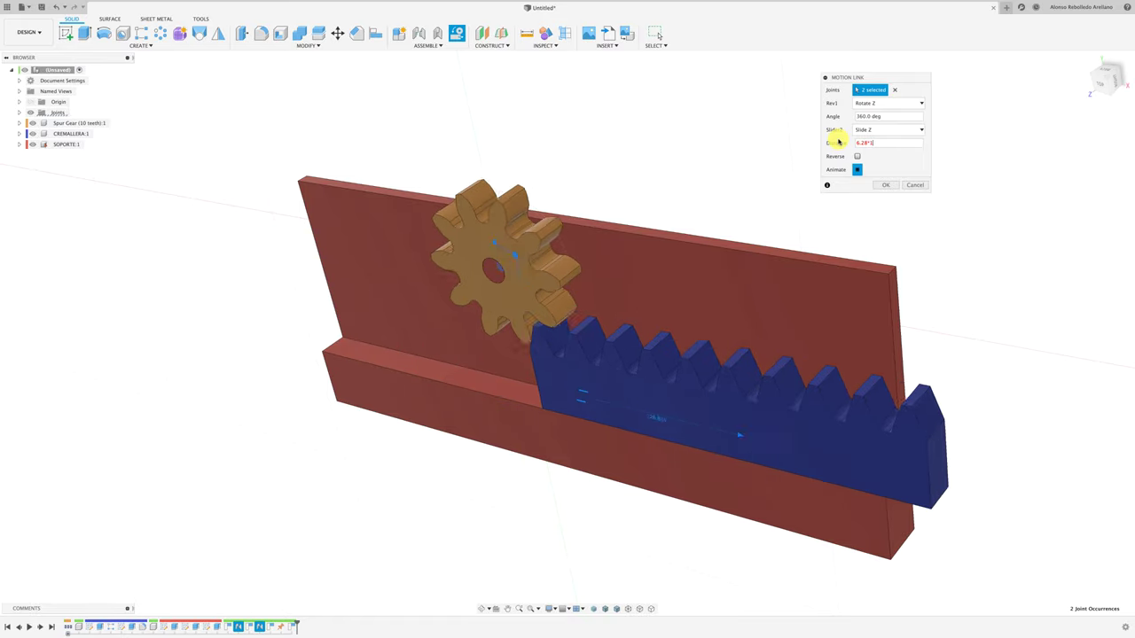
pyautogui.click(886, 184)
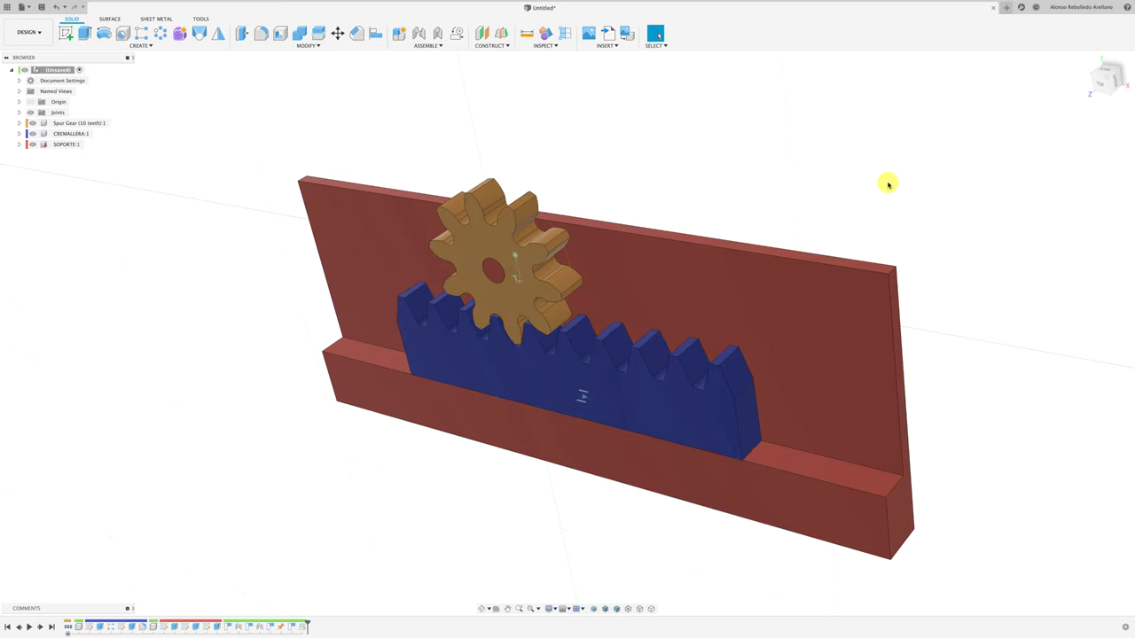
pyautogui.click(1104, 83)
pyautogui.moveTo(630, 309)
pyautogui.mouseDown()
pyautogui.moveTo(679, 304)
pyautogui.moveTo(622, 302)
pyautogui.moveTo(689, 304)
pyautogui.mouseUp()
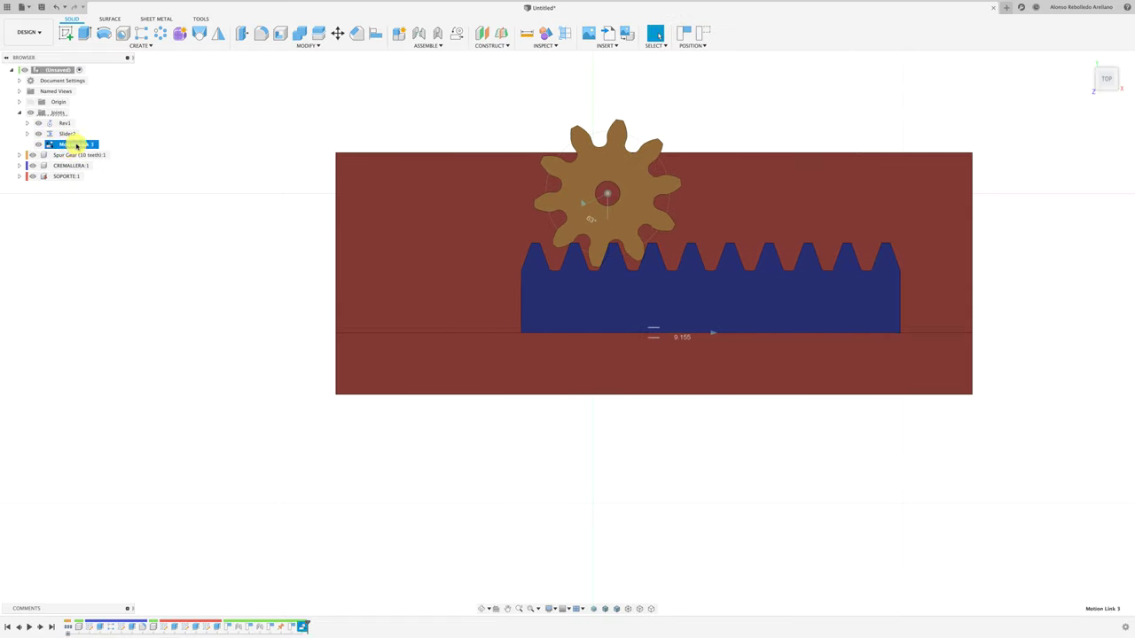
# - Edit the motion link to Reverse, test it by turning the gear, and return home
pyautogui.click(107, 163)
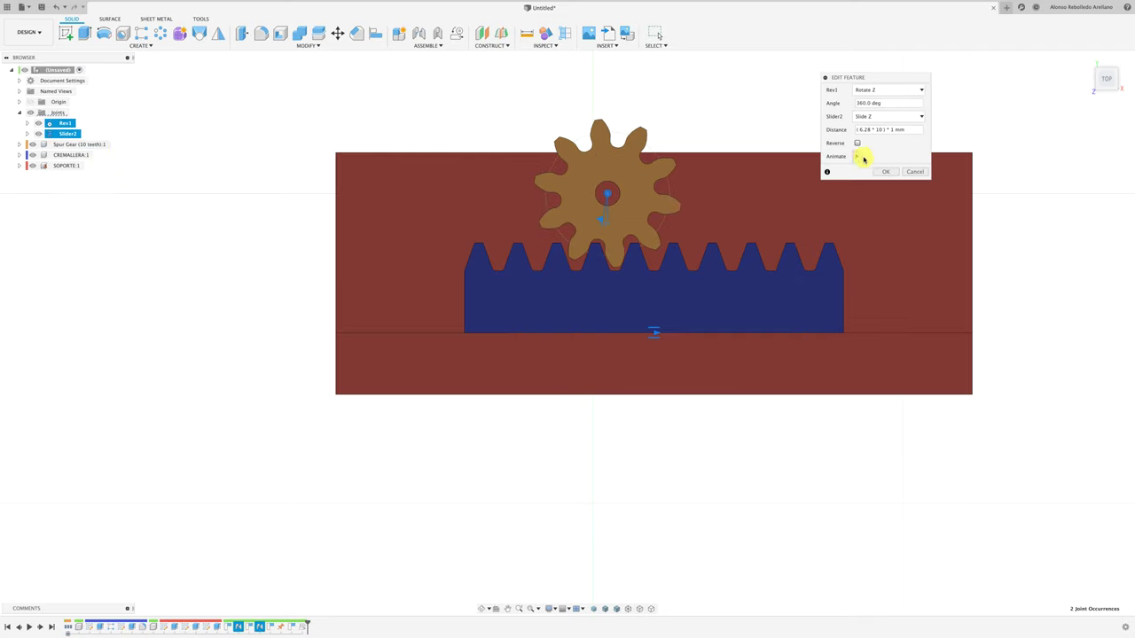
pyautogui.click(858, 158)
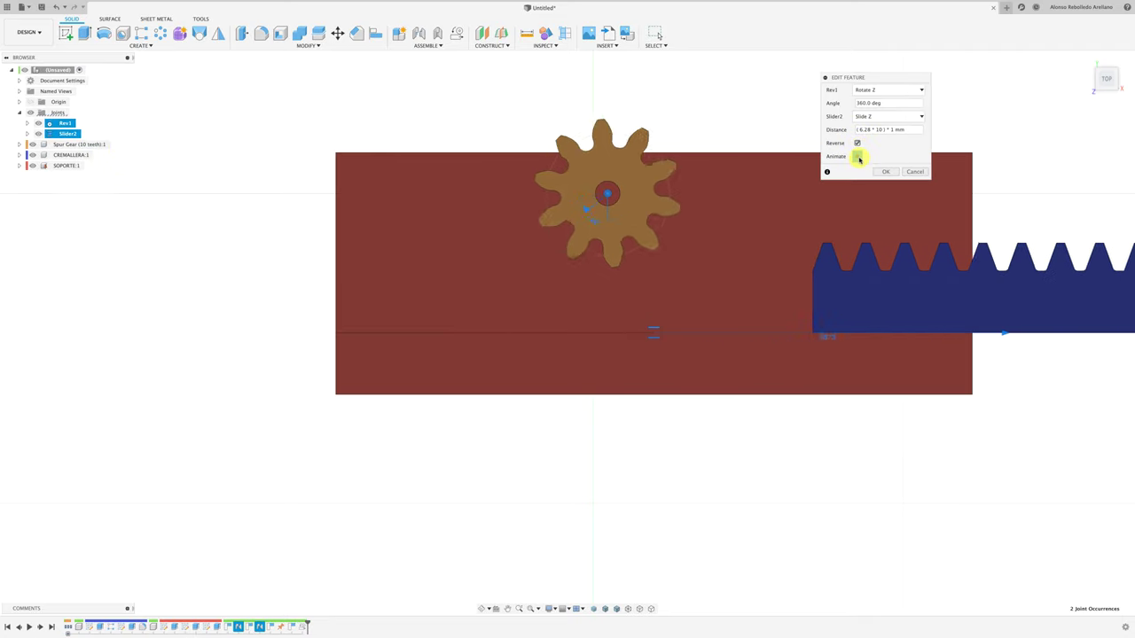
pyautogui.click(884, 173)
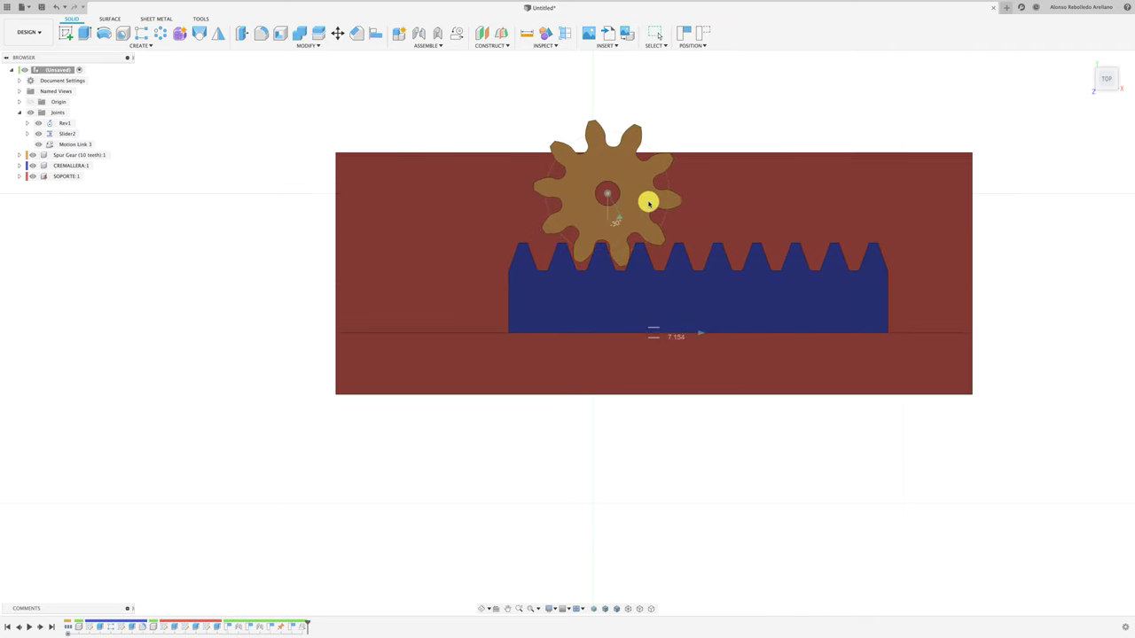
pyautogui.moveTo(625, 242)
pyautogui.mouseDown()
pyautogui.moveTo(605, 182)
pyautogui.moveTo(641, 222)
pyautogui.moveTo(585, 233)
pyautogui.moveTo(632, 187)
pyautogui.mouseUp()
pyautogui.press('F6')
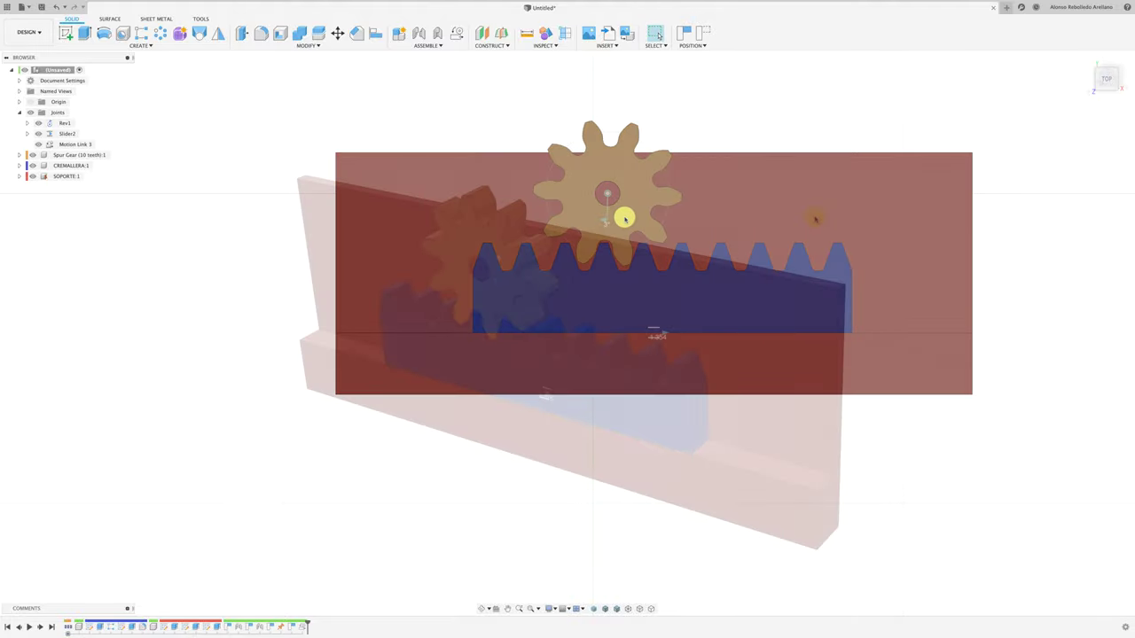